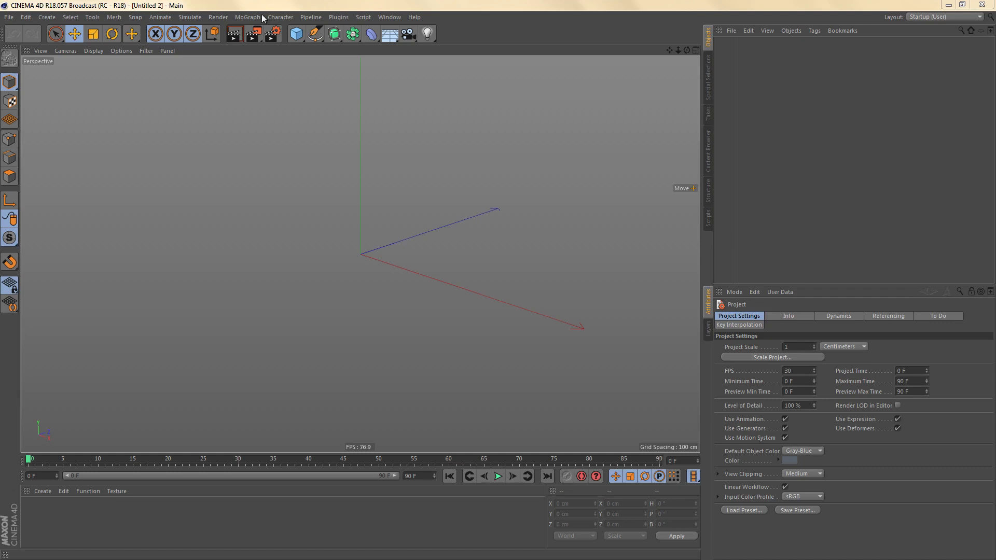
# - Create a sphere and set its type to Hexahedron
pyautogui.moveTo(293, 36); pyautogui.dragTo(507, 68)
pyautogui.scroll(3, 404, 210)
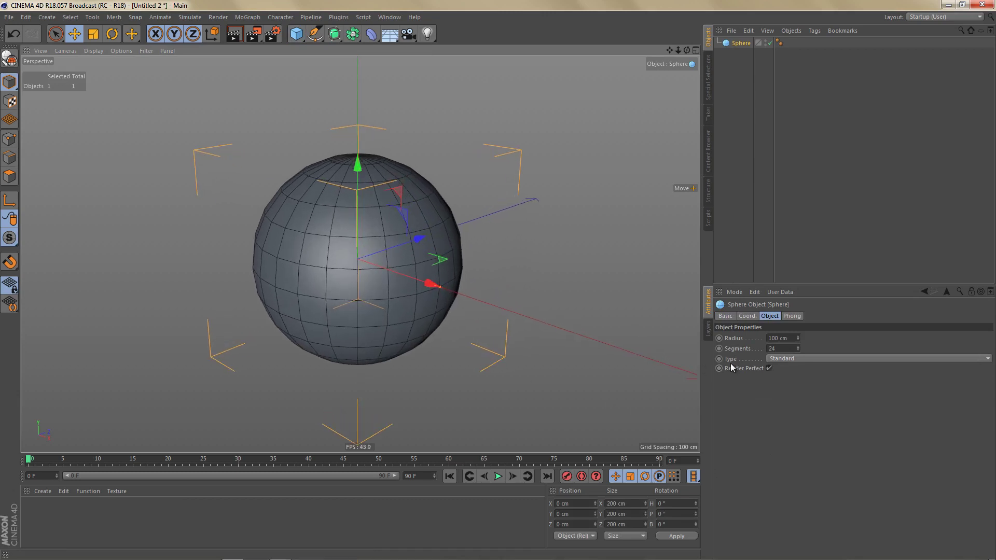
pyautogui.click(786, 358)
pyautogui.click(795, 389)
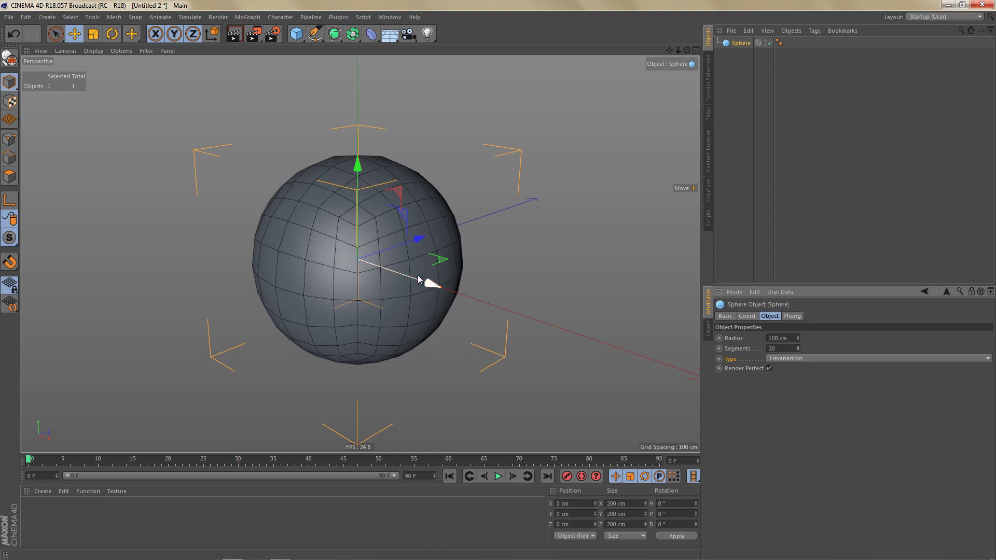
# - Convert the sphere into an editable polygon object
pyautogui.keyDown('alt'); pyautogui.moveTo(401, 268); pyautogui.dragTo(450, 252, button='right'); pyautogui.keyUp('alt')
pyautogui.keyDown('alt'); pyautogui.moveTo(450, 253); pyautogui.dragTo(480, 248, button='middle'); pyautogui.keyUp('alt')
pyautogui.press('c')
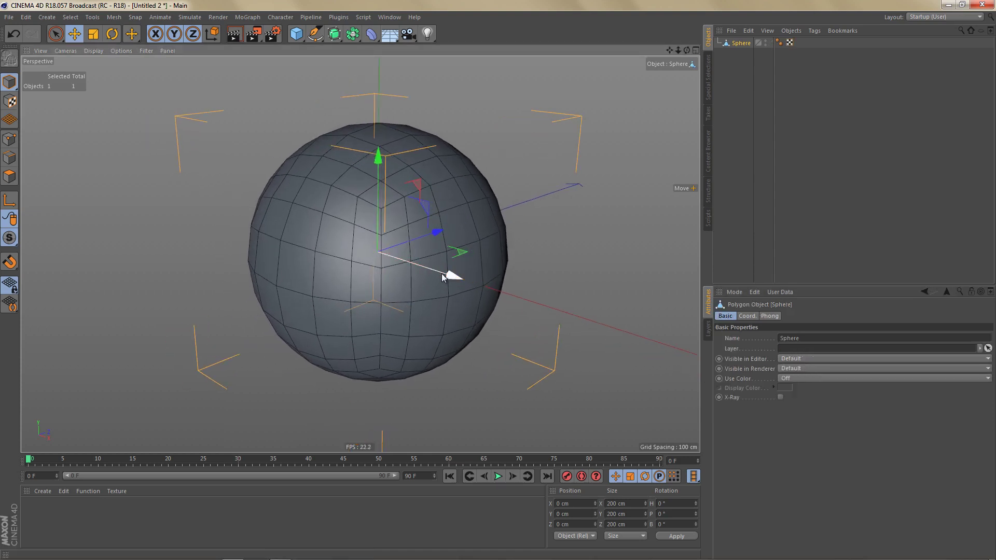
pyautogui.keyDown('alt'); pyautogui.moveTo(393, 280); pyautogui.dragTo(487, 291); pyautogui.keyUp('alt')
# - Add an n-Side spline around the sphere while working in the front view
pyautogui.middleClick(487, 293)
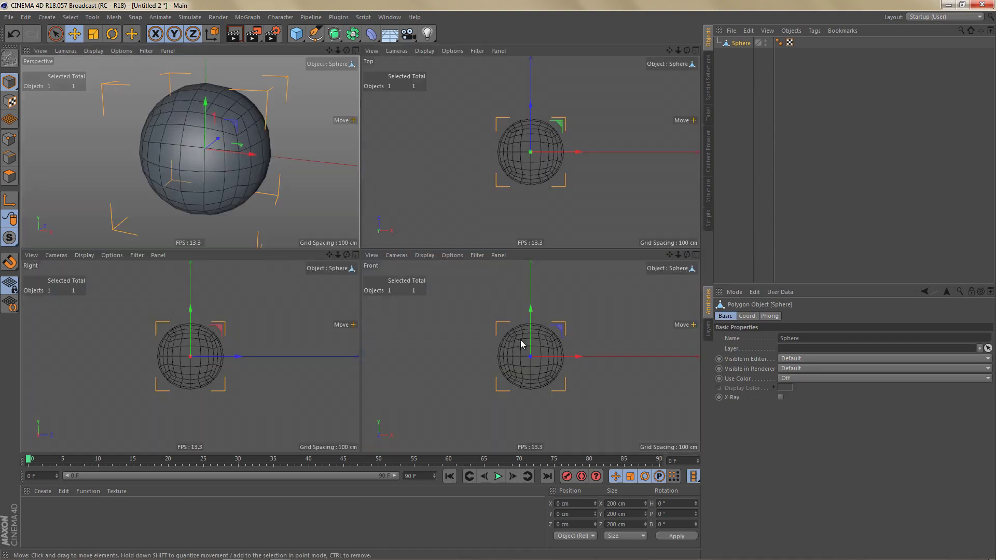
pyautogui.middleClick(521, 344)
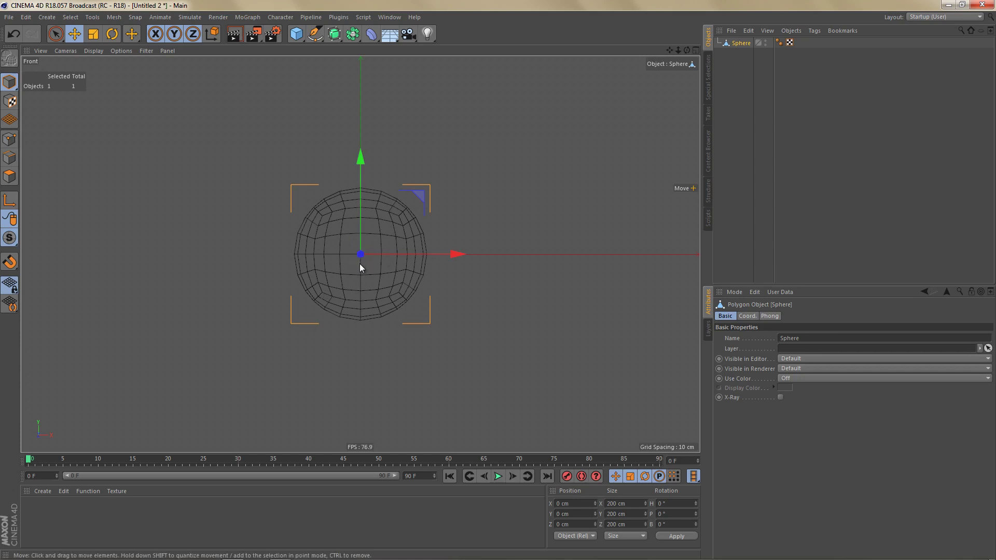
pyautogui.click(315, 34)
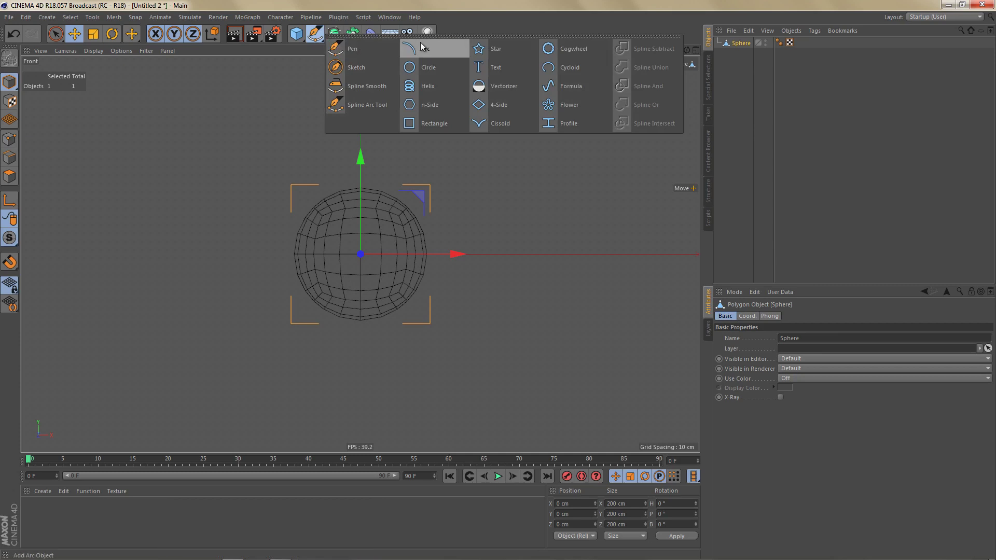
pyautogui.click(439, 106)
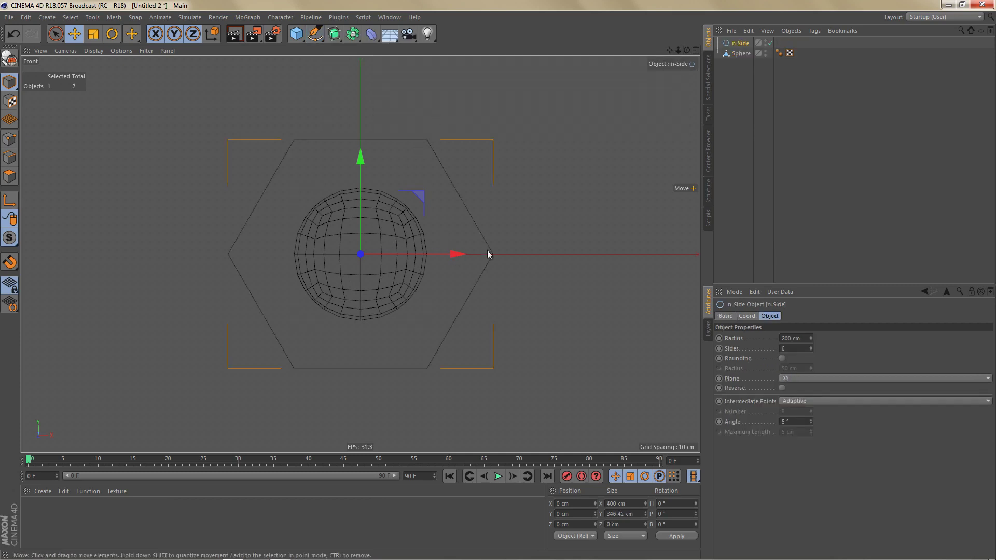
pyautogui.scroll(4, 440, 281)
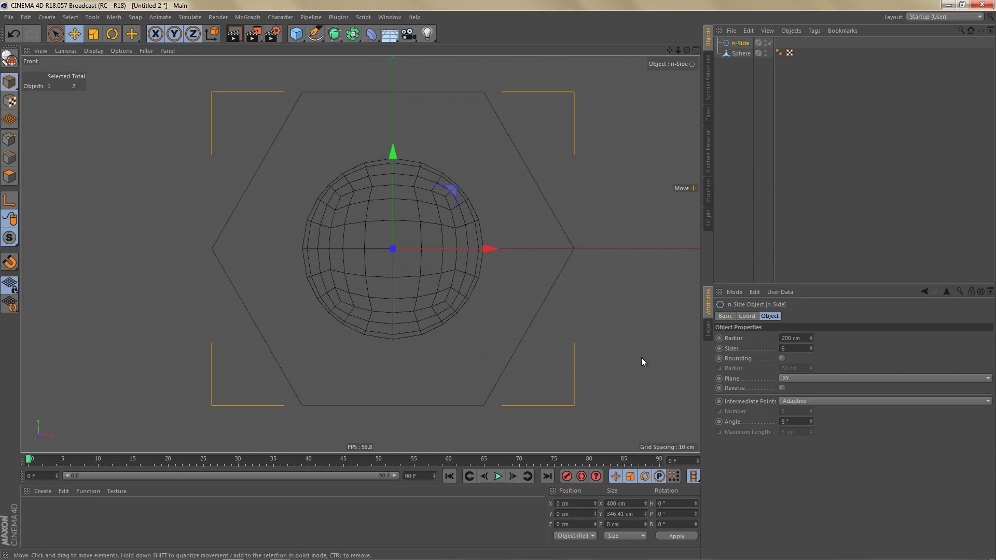
# - Turn on Use Color for the n-Side spline so it displays in white
pyautogui.click(725, 316)
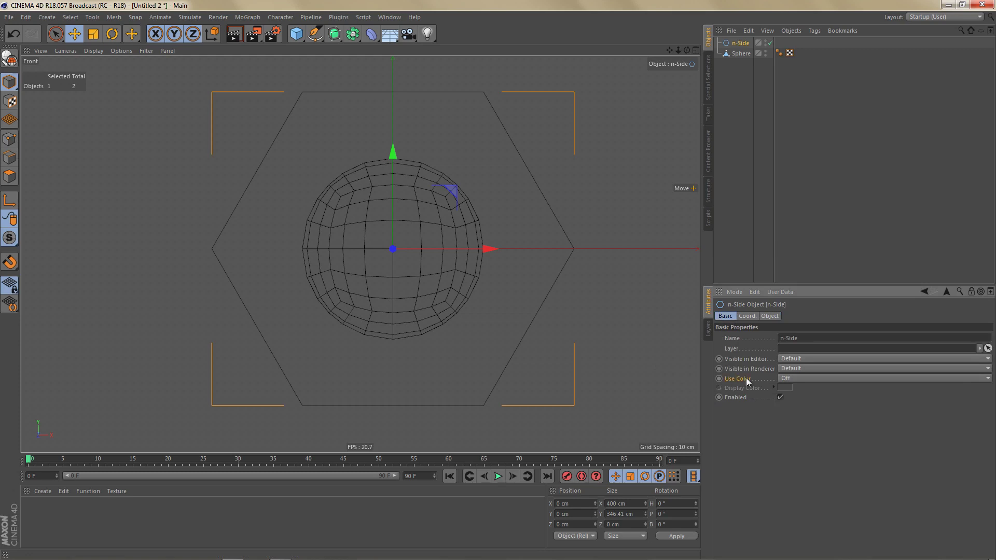
pyautogui.click(786, 378)
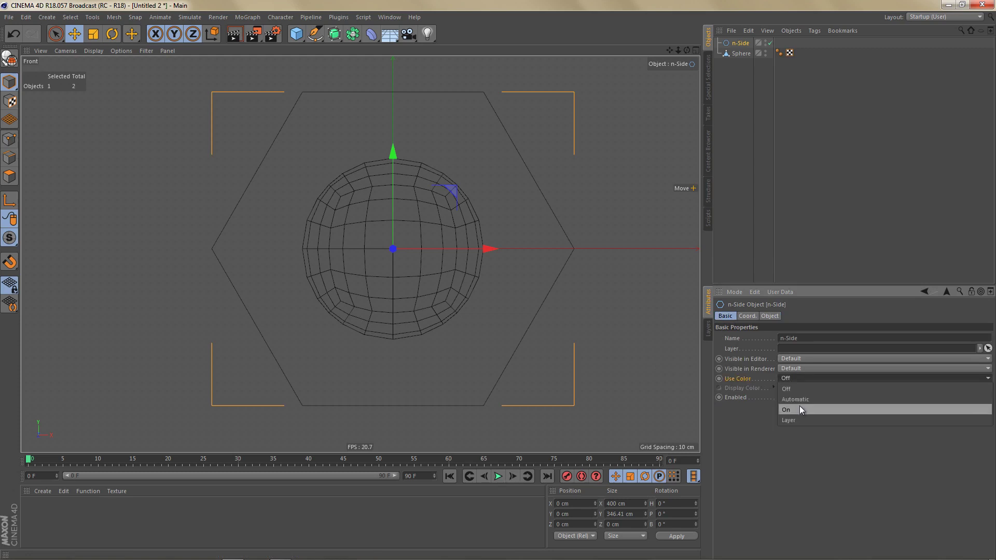
pyautogui.click(799, 409)
pyautogui.keyDown('alt'); pyautogui.moveTo(449, 297); pyautogui.dragTo(475, 310, button='middle'); pyautogui.keyUp('alt')
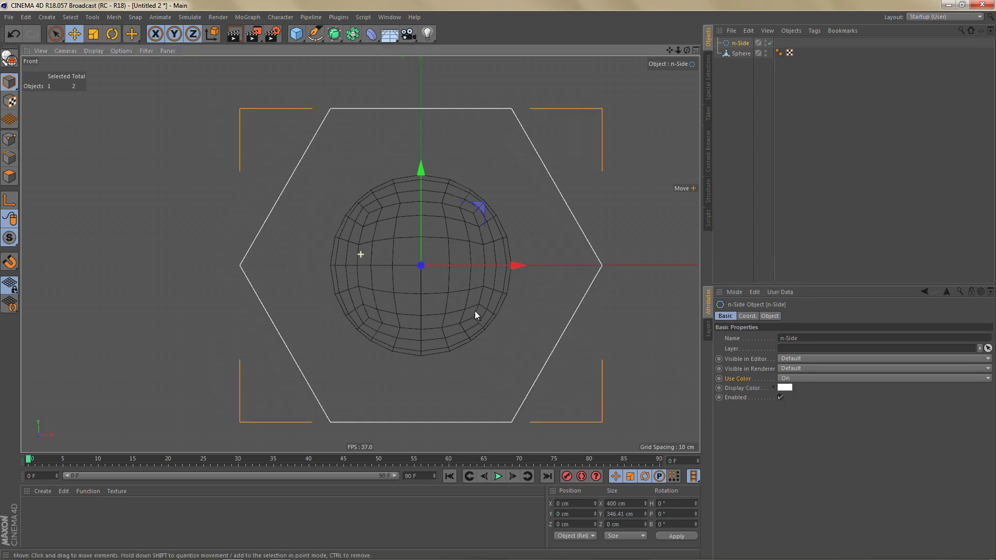
# - Scale the n-Side spline down uniformly to about 130 cm wide so it fits inside the sphere's outline
pyautogui.press('t')
pyautogui.moveTo(516, 281); pyautogui.dragTo(306, 374)
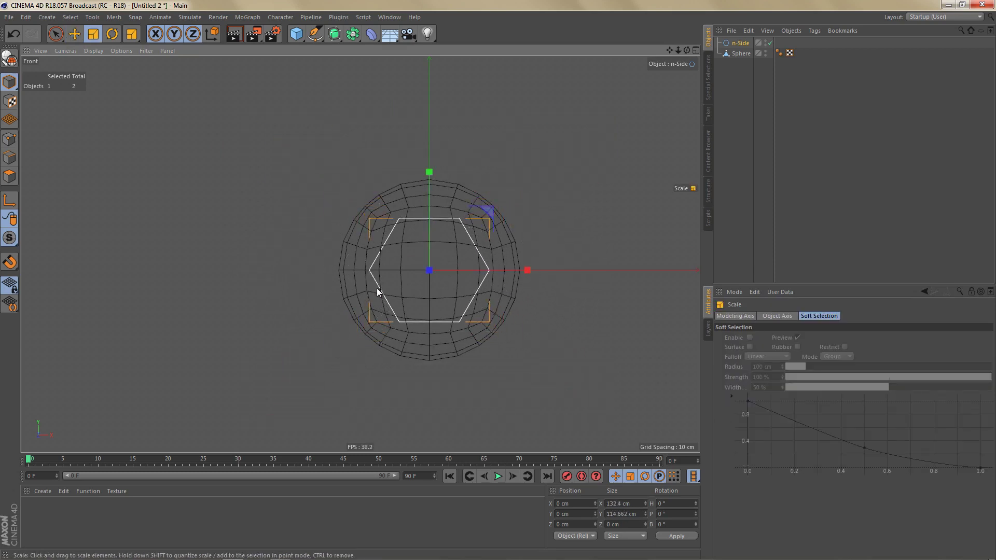
pyautogui.scroll(5, 374, 289)
pyautogui.moveTo(512, 288); pyautogui.dragTo(507, 293)
pyautogui.keyDown('alt'); pyautogui.moveTo(507, 294); pyautogui.dragTo(449, 322, button='middle'); pyautogui.keyUp('alt')
pyautogui.scroll(3, 463, 311)
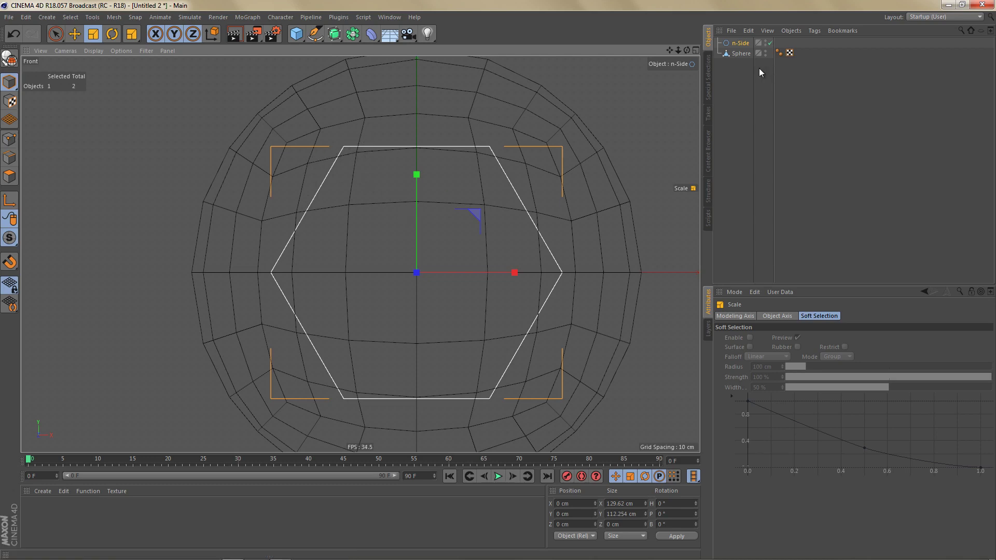
# - Set the number of sides of the n-Side spline to 16
pyautogui.click(736, 43)
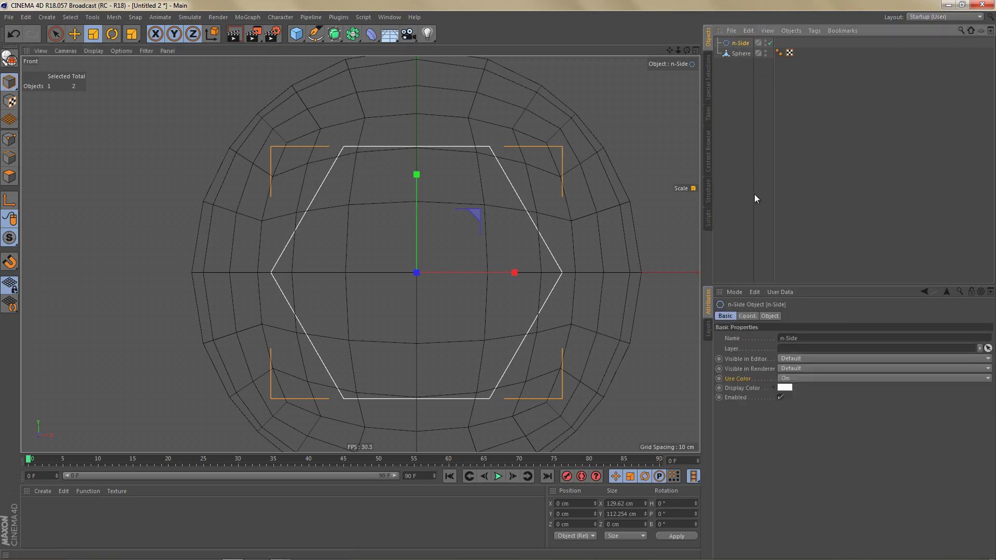
pyautogui.click(772, 317)
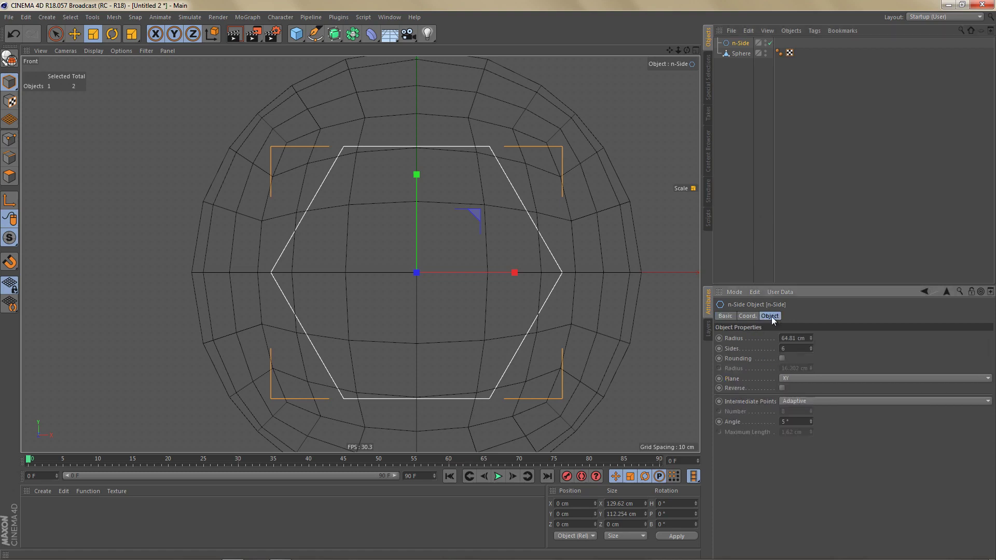
pyautogui.moveTo(813, 348); pyautogui.dragTo(812, 346)
pyautogui.click(811, 346)
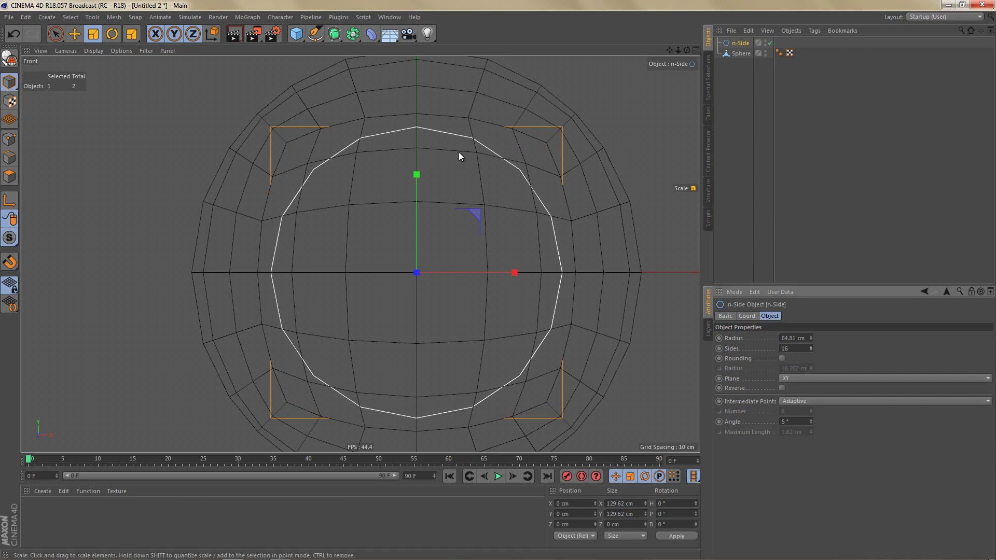
pyautogui.scroll(3, 468, 154)
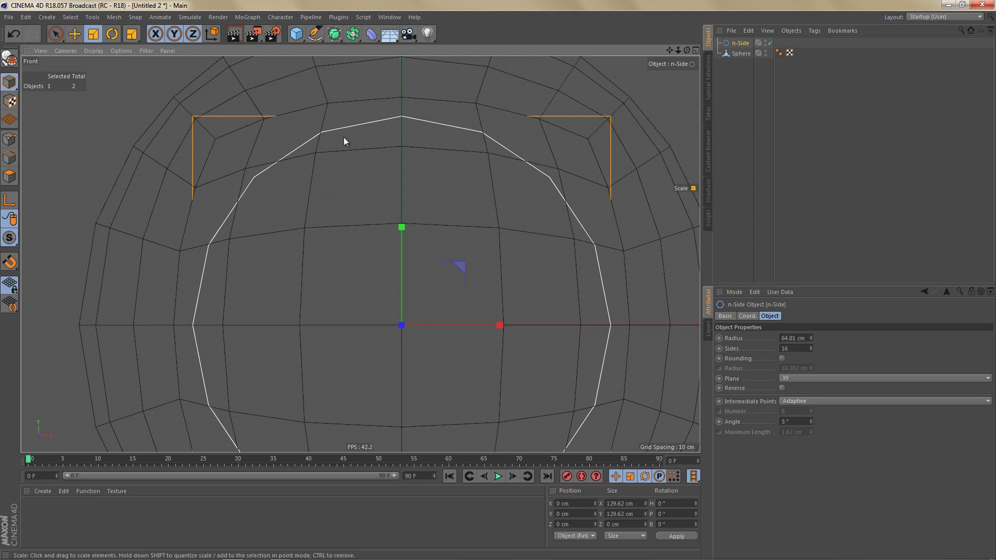
# - Move the n-Side spline in front of the sphere, to about -130 cm along Z, in the top view
pyautogui.middleClick(484, 239)
pyautogui.middleClick(515, 161)
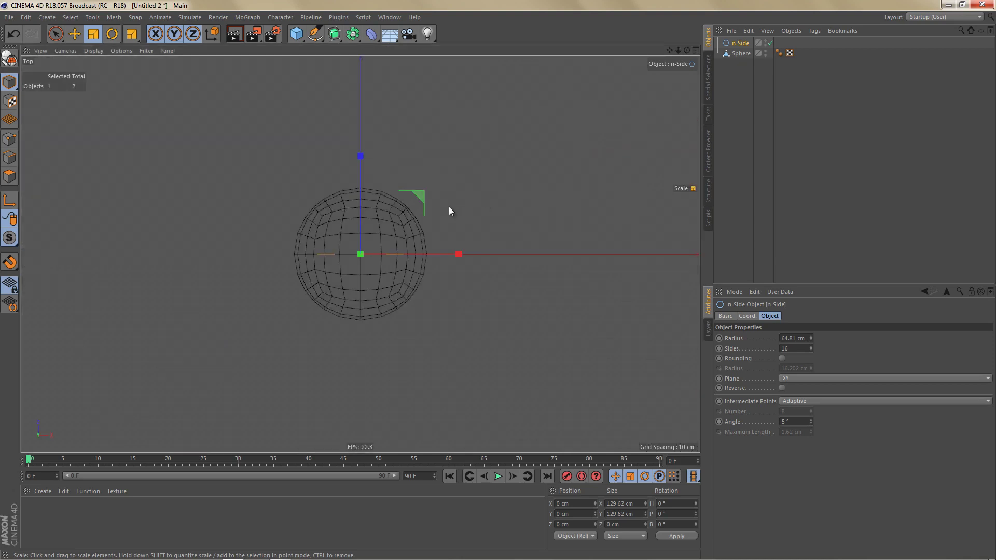
pyautogui.press('e')
pyautogui.moveTo(362, 156); pyautogui.dragTo(371, 250)
pyautogui.middleClick(450, 231)
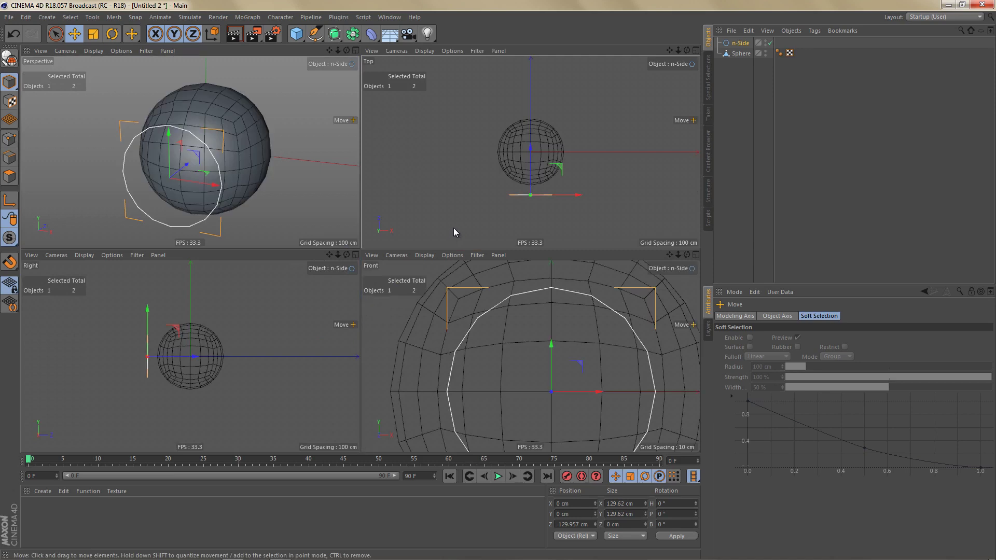
# - Cut the 16-sided spline's outline into the sphere mesh from the front view, using Line Cut in point mode
pyautogui.middleClick(504, 294)
pyautogui.scroll(-4, 430, 220)
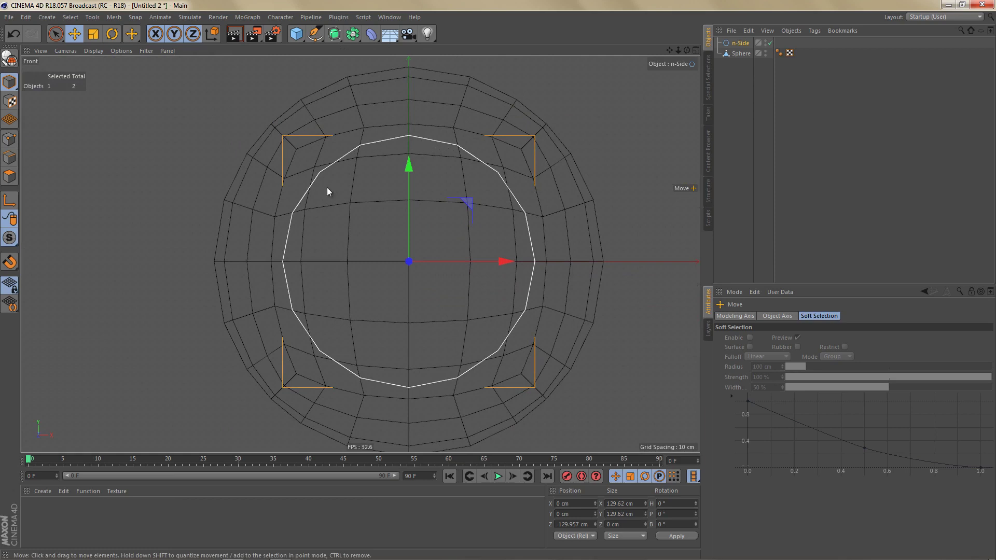
pyautogui.click(740, 54)
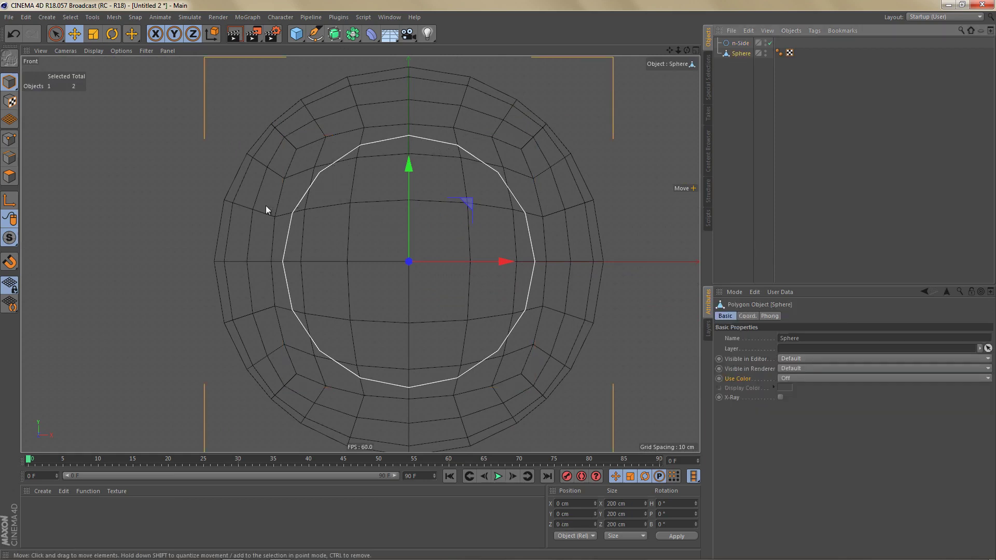
pyautogui.click(9, 139)
pyautogui.moveTo(402, 211); pyautogui.dragTo(401, 221, button='middle')
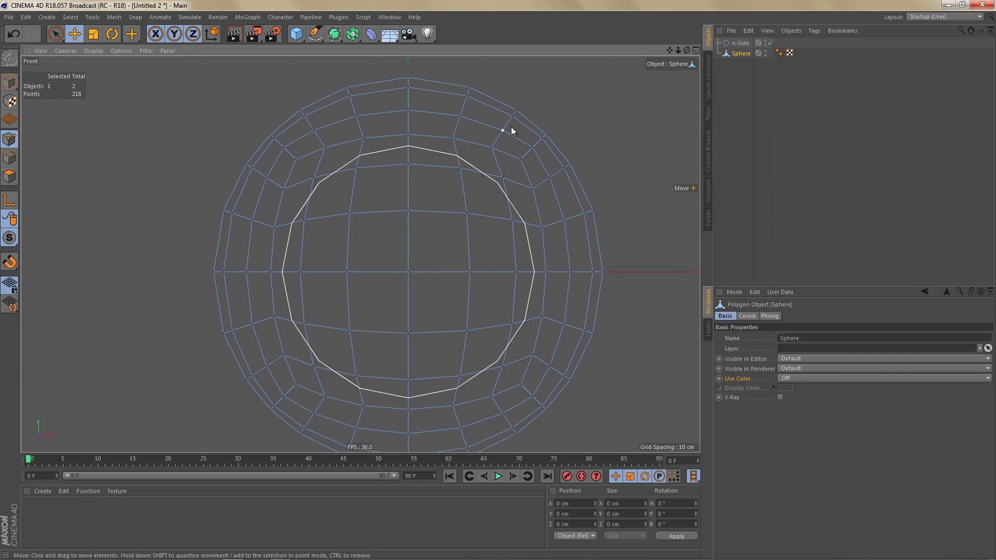
pyautogui.rightClick(614, 189)
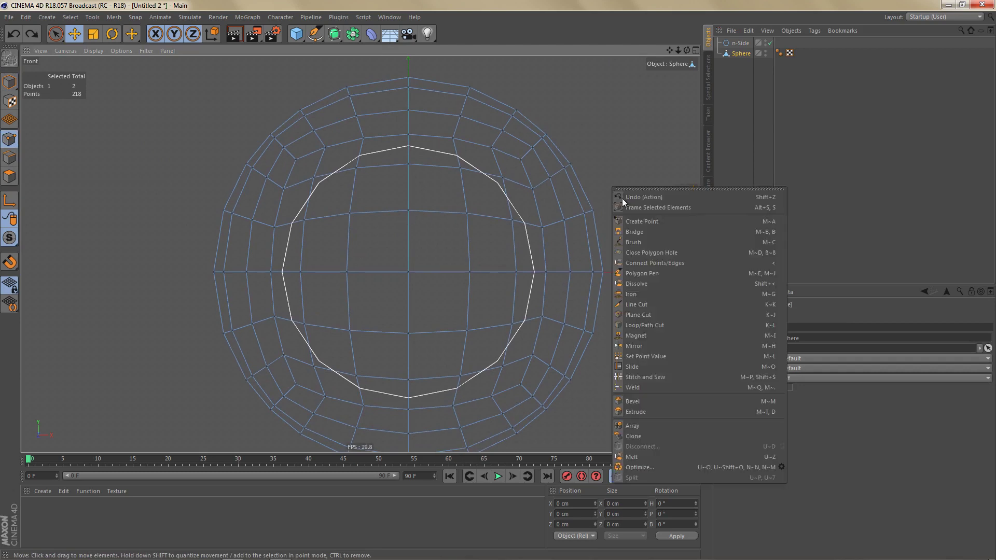
pyautogui.click(655, 304)
pyautogui.keyDown('alt'); pyautogui.moveTo(485, 230); pyautogui.dragTo(513, 231, button='right'); pyautogui.keyUp('alt')
pyautogui.keyDown('alt'); pyautogui.moveTo(387, 151); pyautogui.dragTo(437, 229, button='middle'); pyautogui.keyUp('alt')
pyautogui.keyDown('alt'); pyautogui.moveTo(429, 208); pyautogui.dragTo(446, 209, button='right'); pyautogui.keyUp('alt')
pyautogui.scroll(2, 445, 211)
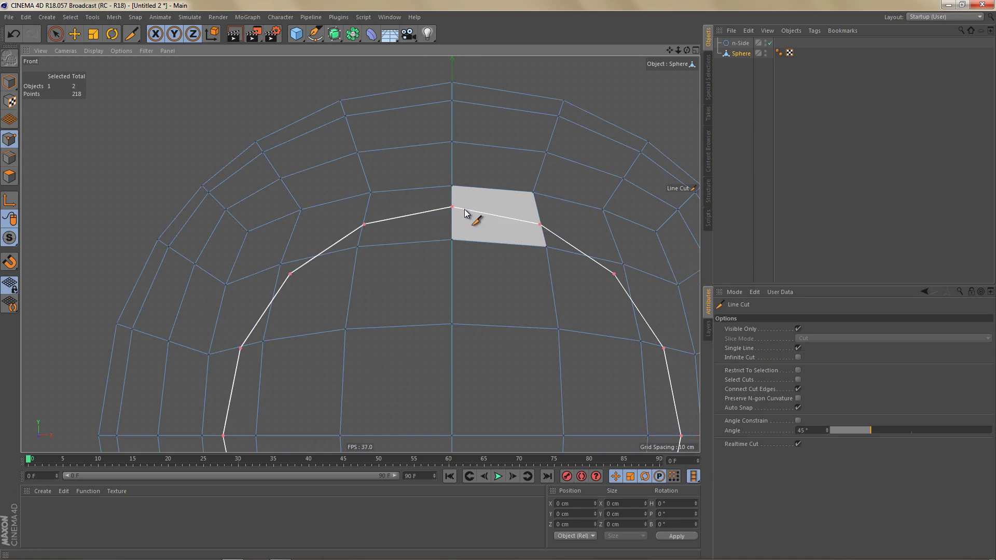
pyautogui.press('Escape')
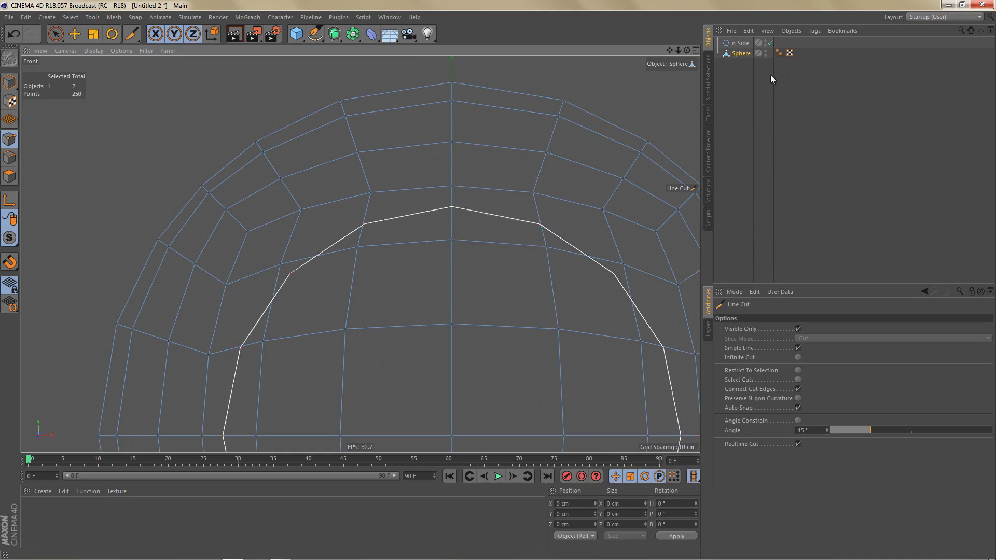
# - Hide the n-Side spline in the viewport and examine the circular cut on the sphere's mesh
pyautogui.scroll(-2, 487, 249)
pyautogui.keyDown('alt'); pyautogui.moveTo(463, 254); pyautogui.dragTo(451, 212, button='middle'); pyautogui.keyUp('alt')
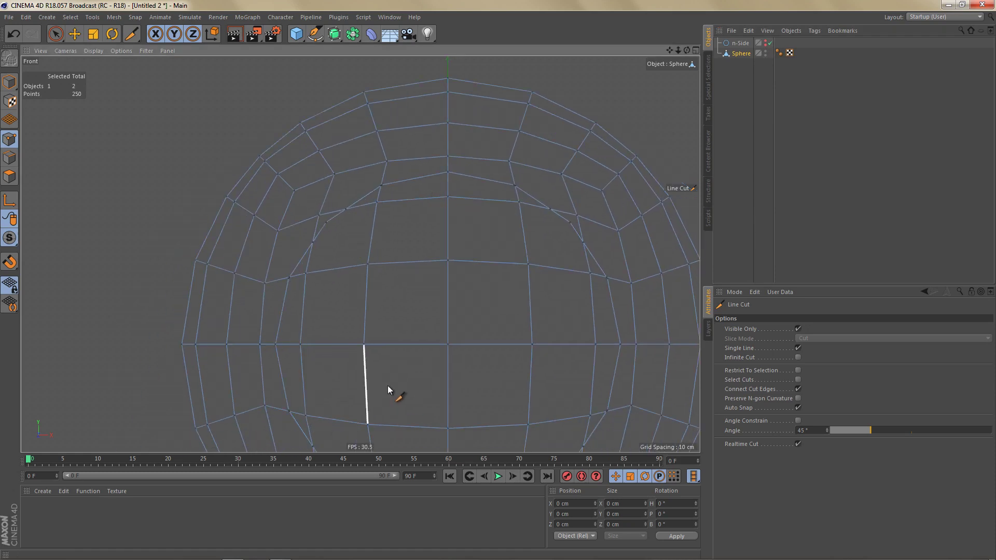
pyautogui.keyDown('alt'); pyautogui.moveTo(403, 370); pyautogui.dragTo(398, 304, button='middle'); pyautogui.keyUp('alt')
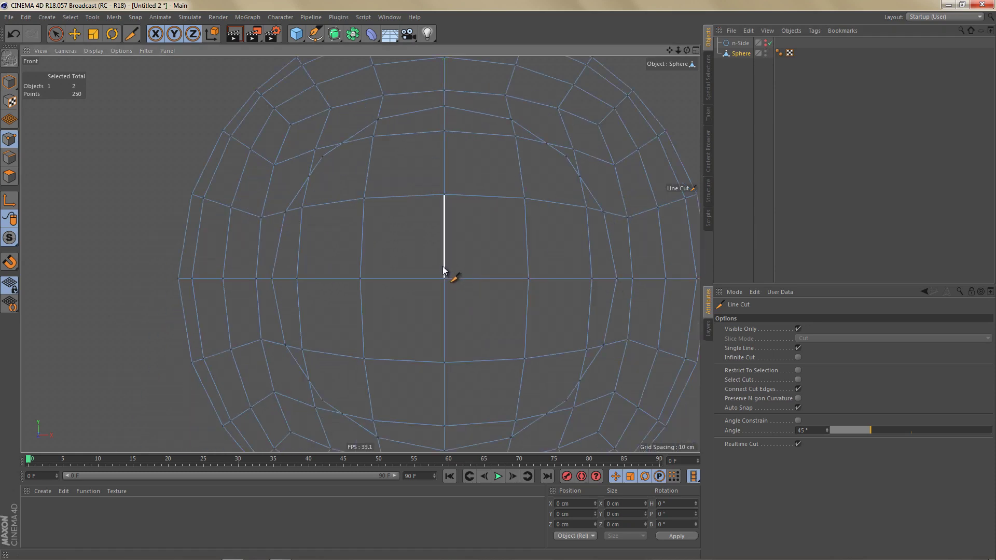
pyautogui.scroll(-1, 424, 251)
pyautogui.scroll(2, 424, 247)
pyautogui.keyDown('alt'); pyautogui.moveTo(435, 244); pyautogui.dragTo(470, 314, button='middle'); pyautogui.keyUp('alt')
pyautogui.scroll(4, 383, 185)
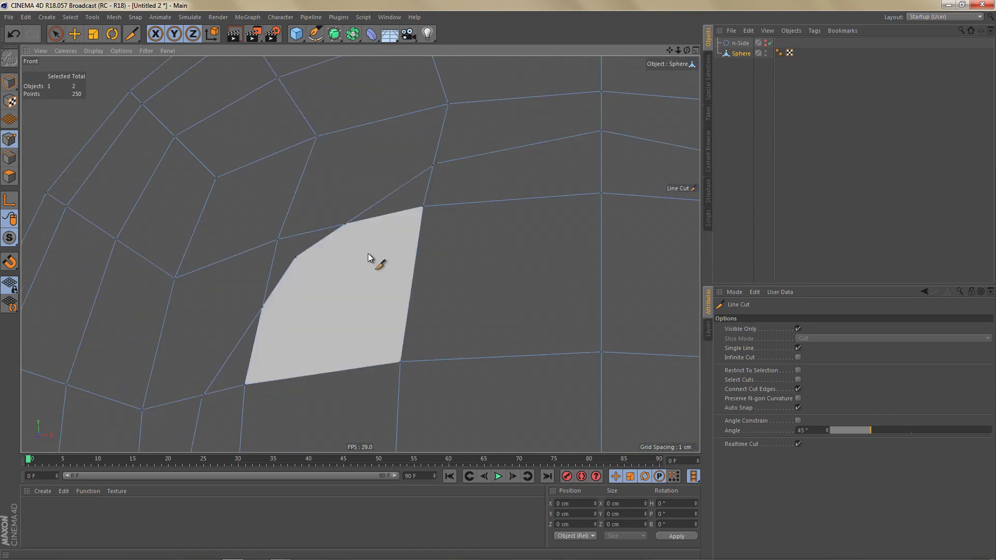
pyautogui.scroll(-5, 455, 260)
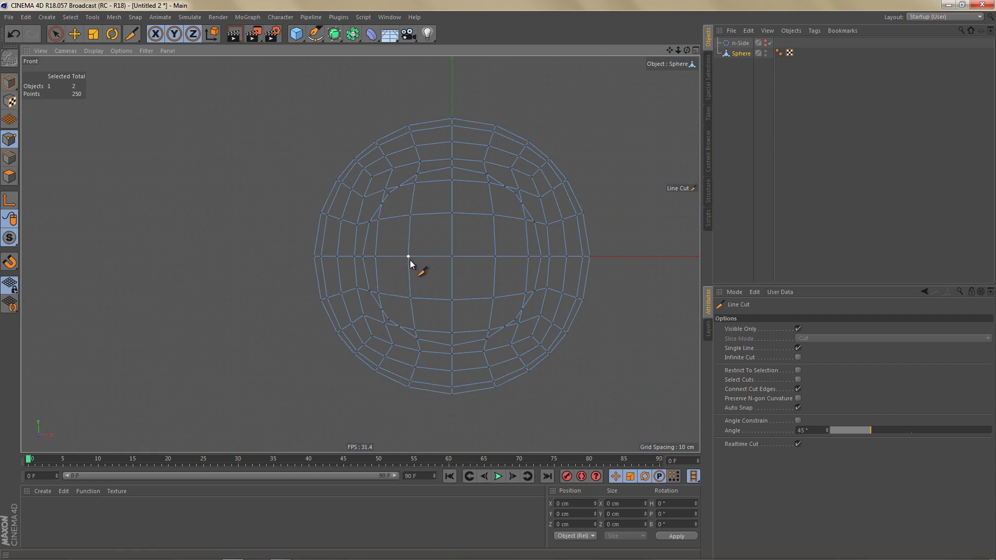
# - Delete the sphere's points right of the vertical axis and below the horizontal axis in the front view
pyautogui.press('0')
pyautogui.moveTo(466, 106); pyautogui.dragTo(634, 435)
pyautogui.press('Delete')
pyautogui.moveTo(301, 278); pyautogui.dragTo(488, 398)
pyautogui.press('Delete')
# - Delete the rear points of the remaining sphere section using a rectangle selection in the top view
pyautogui.middleClick(458, 316)
pyautogui.middleClick(458, 185)
pyautogui.moveTo(268, 165); pyautogui.dragTo(417, 246)
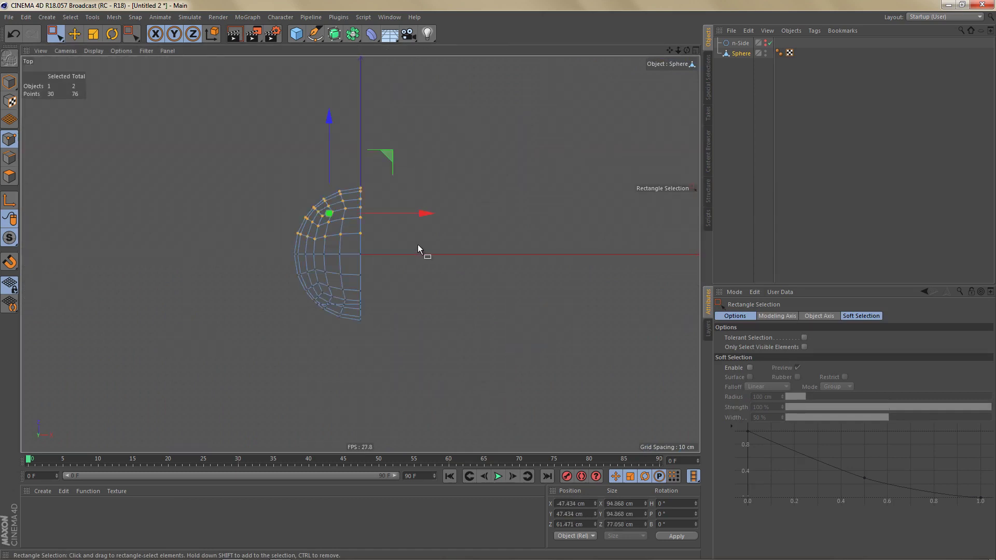
pyautogui.press('Delete')
pyautogui.keyDown('alt'); pyautogui.moveTo(375, 315); pyautogui.dragTo(412, 307, button='middle'); pyautogui.keyUp('alt')
pyautogui.middleClick(363, 284)
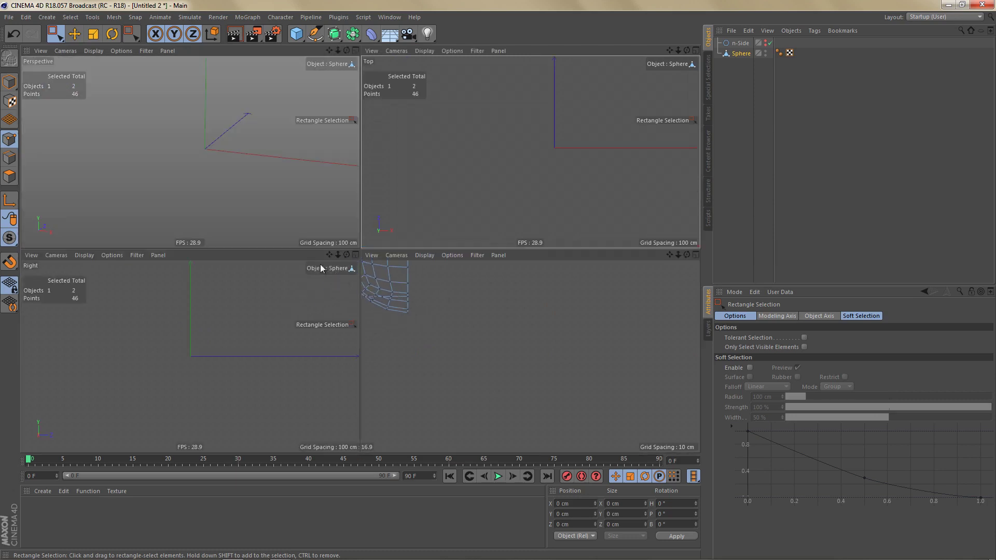
# - Select the circular cut's edges as a boundary, fill-select the polygons outside it and delete them
pyautogui.middleClick(277, 184)
pyautogui.keyDown('alt'); pyautogui.moveTo(315, 193); pyautogui.dragTo(391, 214); pyautogui.keyUp('alt')
pyautogui.press('Return')
pyautogui.press('e')
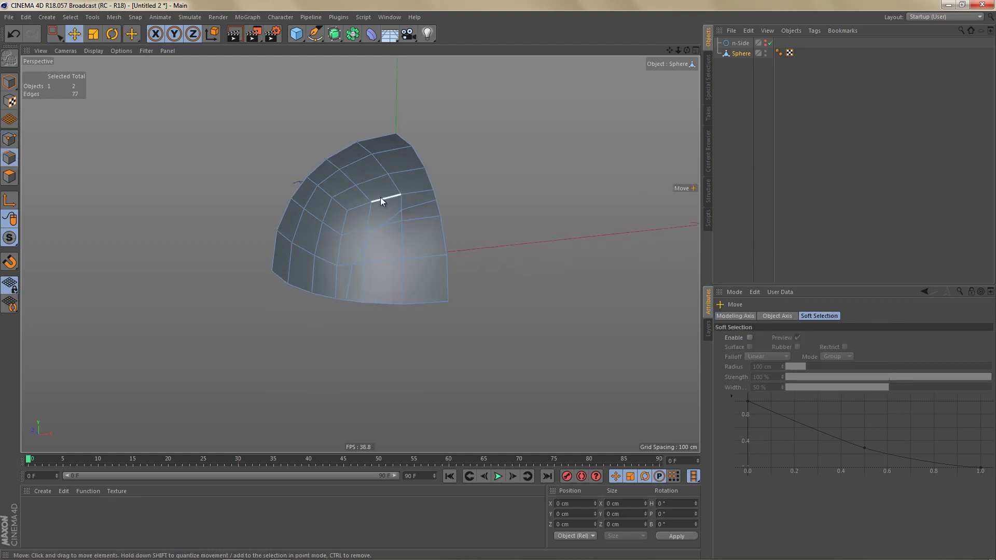
pyautogui.doubleClick(380, 198)
pyautogui.moveTo(381, 198)
pyautogui.keyDown('alt'); pyautogui.mouseDown()
pyautogui.moveTo(398, 195)
pyautogui.moveTo(395, 184)
pyautogui.mouseUp(); pyautogui.keyUp('alt')
pyautogui.keyDown('shift'); pyautogui.doubleClick(343, 222); pyautogui.keyUp('shift')
pyautogui.keyDown('alt'); pyautogui.moveTo(386, 225); pyautogui.dragTo(382, 221); pyautogui.keyUp('alt')
pyautogui.press('u')
pyautogui.press('f')
pyautogui.click(335, 180)
pyautogui.press('Delete')
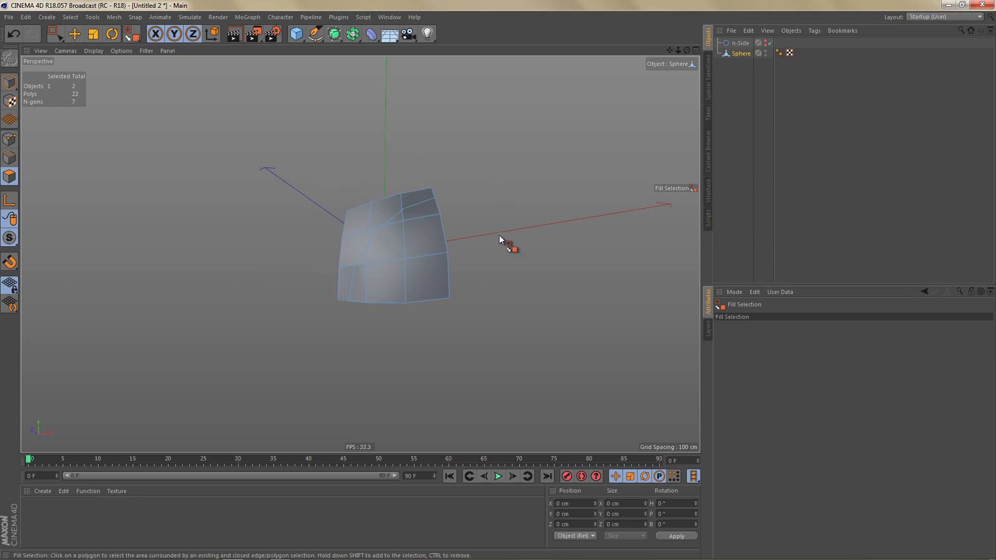
# - Select all points inside the circular cut in the front view and delete them
pyautogui.rightClick(548, 393)
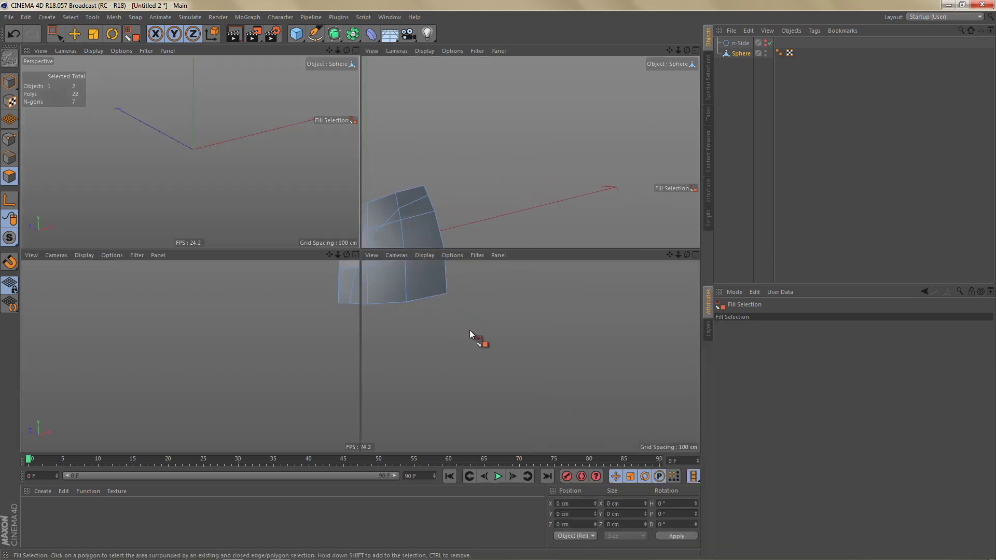
pyautogui.middleClick(413, 260)
pyautogui.middleClick(478, 344)
pyautogui.keyDown('alt'); pyautogui.moveTo(406, 204); pyautogui.dragTo(451, 184, button='right'); pyautogui.keyUp('alt')
pyautogui.keyDown('alt'); pyautogui.moveTo(451, 184); pyautogui.dragTo(437, 220, button='middle'); pyautogui.keyUp('alt')
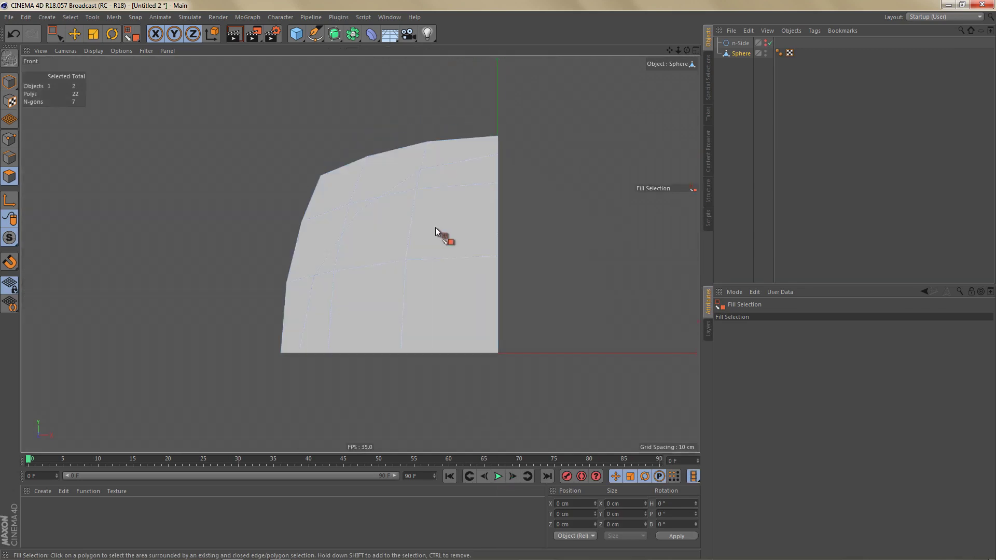
pyautogui.press('Return')
pyautogui.press('space')
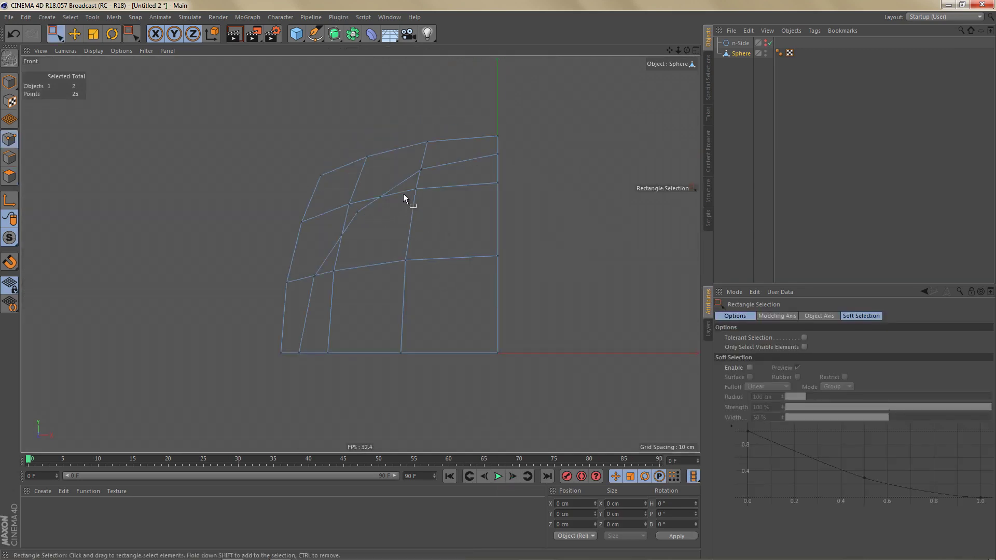
pyautogui.moveTo(409, 184); pyautogui.dragTo(578, 423)
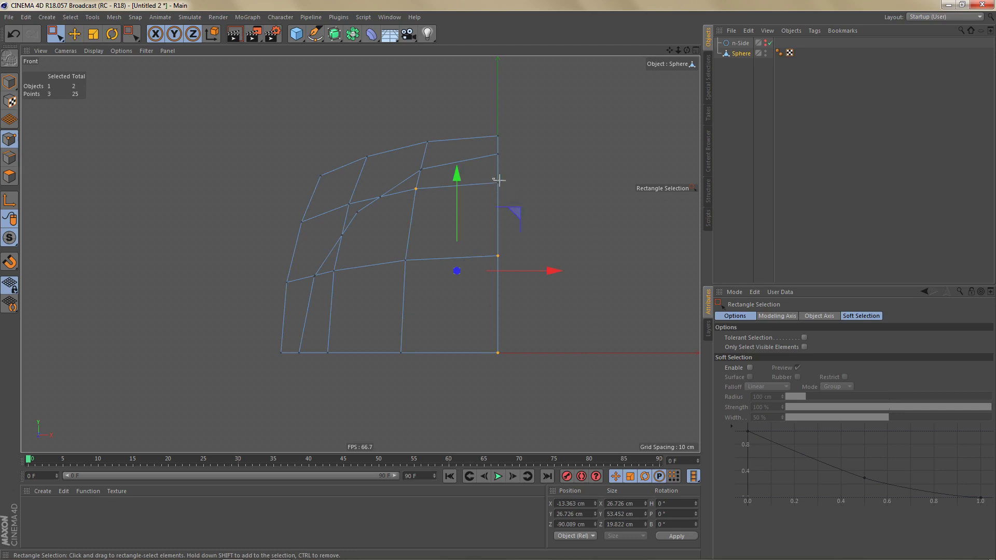
pyautogui.keyDown('shift'); pyautogui.moveTo(390, 251); pyautogui.dragTo(490, 390); pyautogui.keyUp('shift')
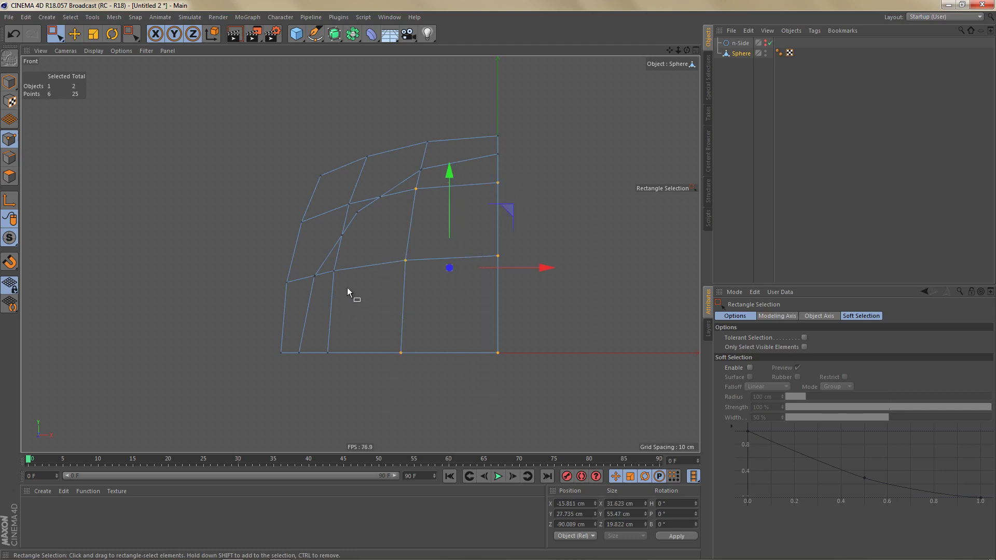
pyautogui.keyDown('shift'); pyautogui.moveTo(325, 267); pyautogui.dragTo(387, 422); pyautogui.keyUp('shift')
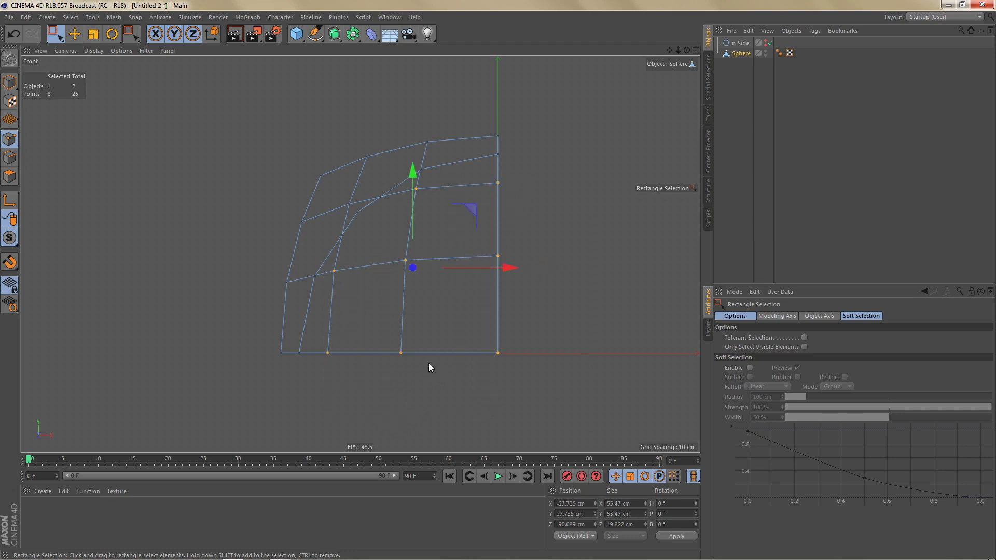
pyautogui.press('Delete')
# - Try to weld the two nearly coincident points at the upper end of the cut's inner edge
pyautogui.keyDown('alt'); pyautogui.moveTo(372, 206); pyautogui.dragTo(432, 190, button='right'); pyautogui.keyUp('alt')
pyautogui.keyDown('alt'); pyautogui.moveTo(455, 153); pyautogui.dragTo(444, 192, button='middle'); pyautogui.keyUp('alt')
pyautogui.keyDown('alt'); pyautogui.moveTo(430, 170); pyautogui.dragTo(446, 216, button='right'); pyautogui.keyUp('alt')
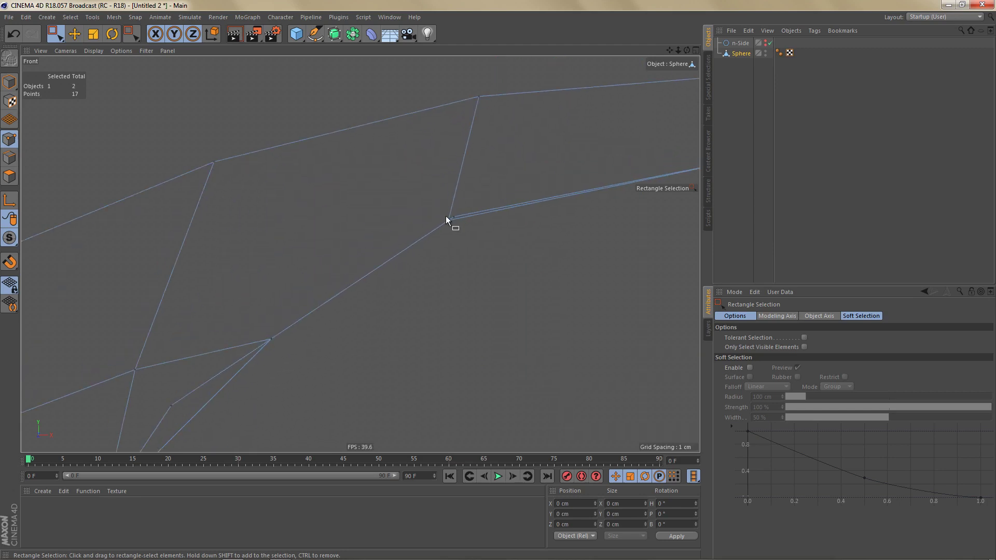
pyautogui.moveTo(472, 248); pyautogui.dragTo(434, 205)
pyautogui.keyDown('alt'); pyautogui.moveTo(459, 239); pyautogui.dragTo(500, 227, button='right'); pyautogui.keyUp('alt')
pyautogui.rightClick(477, 239)
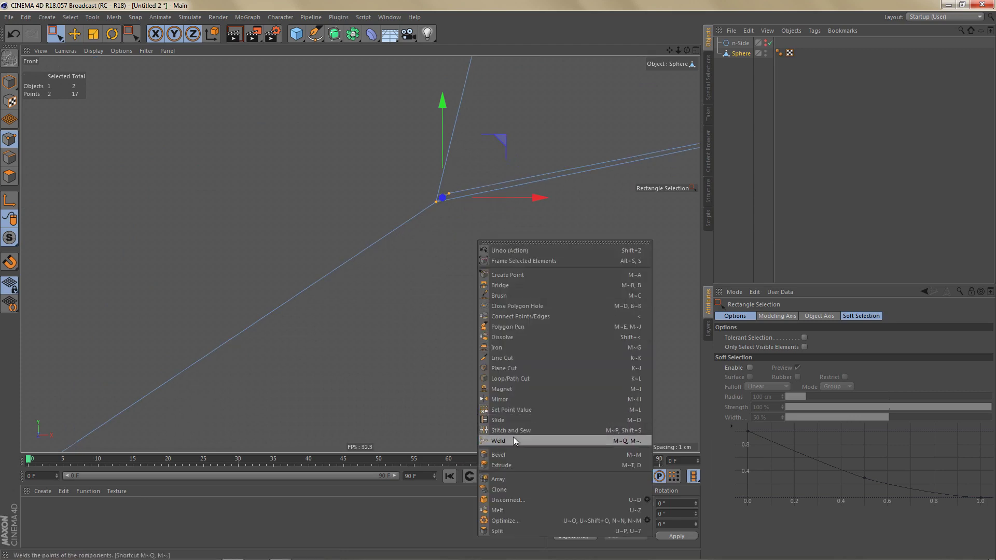
pyautogui.click(513, 440)
pyautogui.scroll(1, 500, 195)
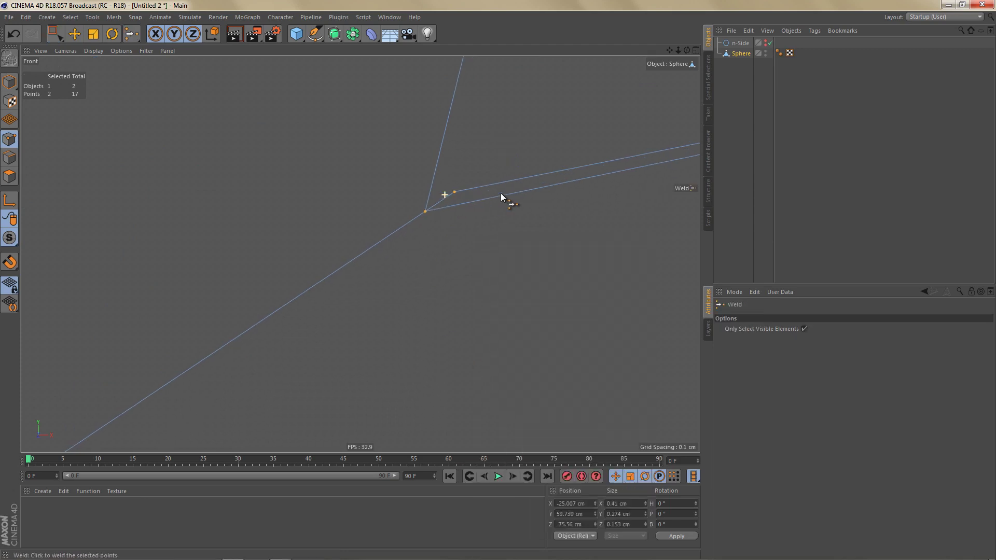
pyautogui.click(457, 193)
pyautogui.keyDown('alt'); pyautogui.moveTo(479, 191); pyautogui.dragTo(461, 219, button='right'); pyautogui.keyUp('alt')
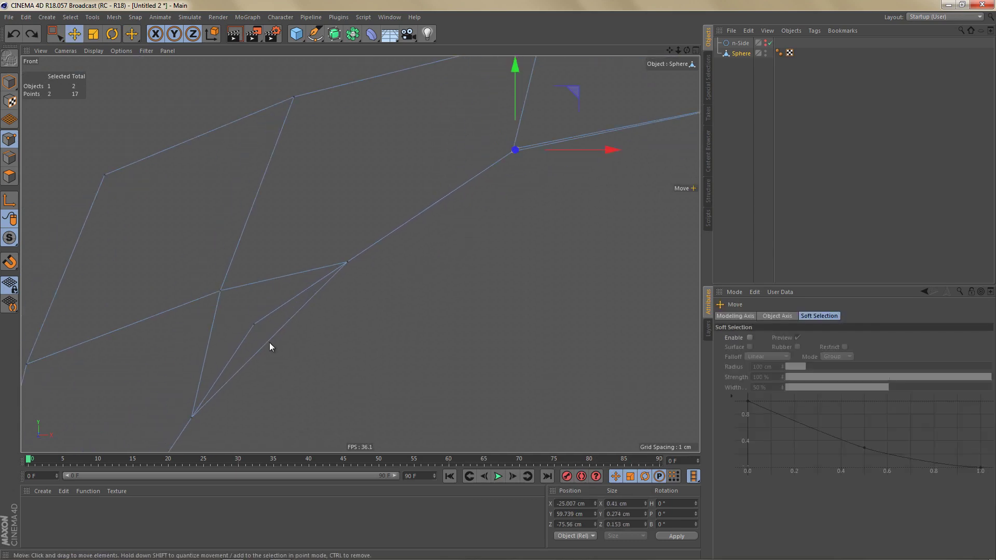
# - Delete the straight stray edge that closes off the notch in the middle of the circular cut
pyautogui.press('Return')
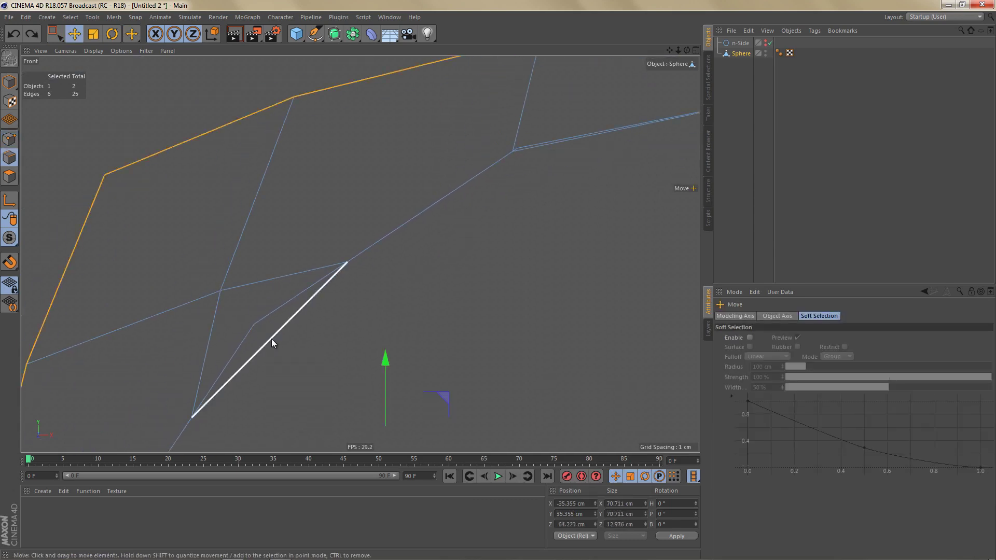
pyautogui.click(272, 342)
pyautogui.press('Delete')
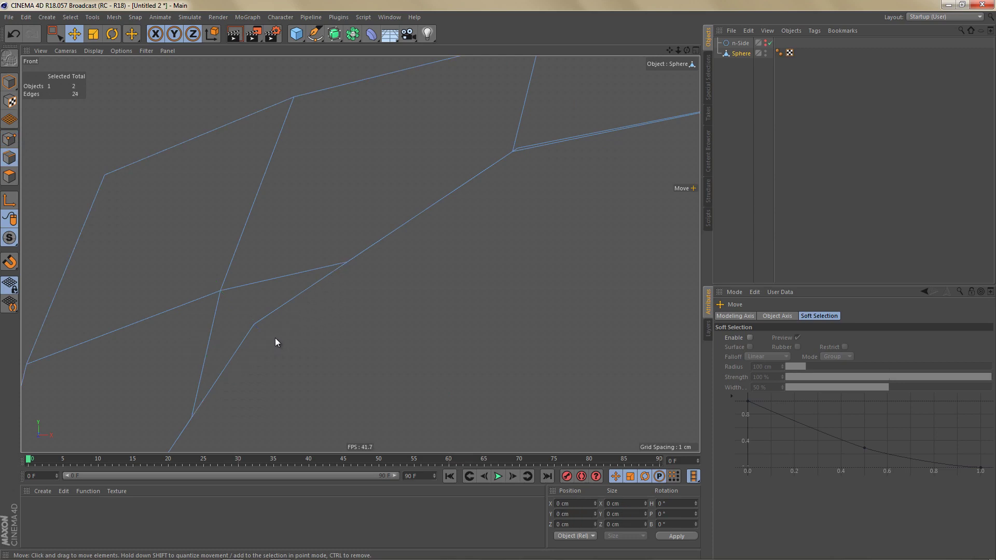
# - Weld the cluster of points around the two small triangles at the cut's diagonal into the middle point of the circular edge
pyautogui.press('Return')
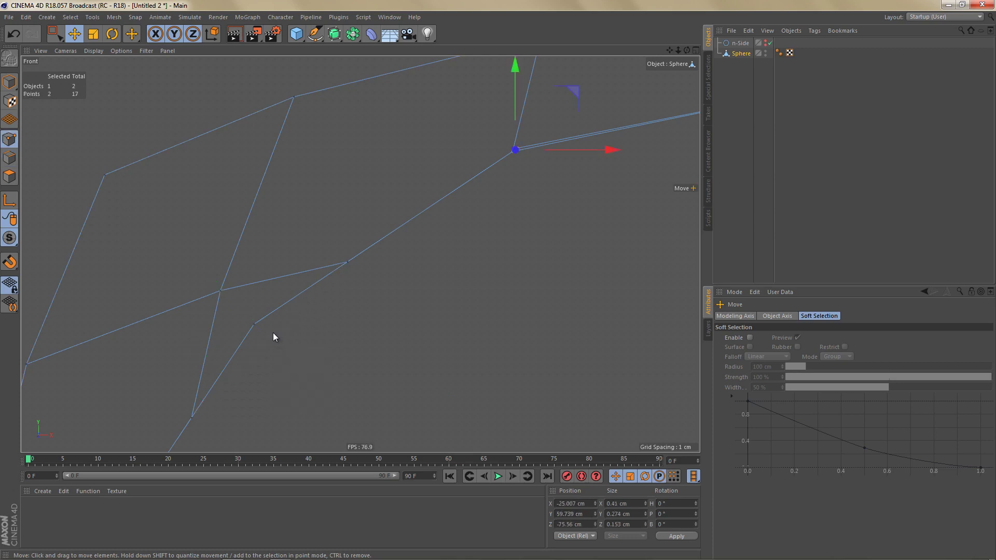
pyautogui.press('0')
pyautogui.moveTo(178, 256); pyautogui.dragTo(393, 444)
pyautogui.rightClick(283, 362)
pyautogui.click(291, 498)
pyautogui.click(256, 329)
pyautogui.scroll(-5, 285, 306)
# - Weld the two nearly coincident points at the lower bend of the circular edge into one
pyautogui.scroll(5, 291, 324)
pyautogui.press('space')
pyautogui.moveTo(360, 230); pyautogui.dragTo(396, 271)
pyautogui.scroll(2, 403, 254)
pyautogui.press('space')
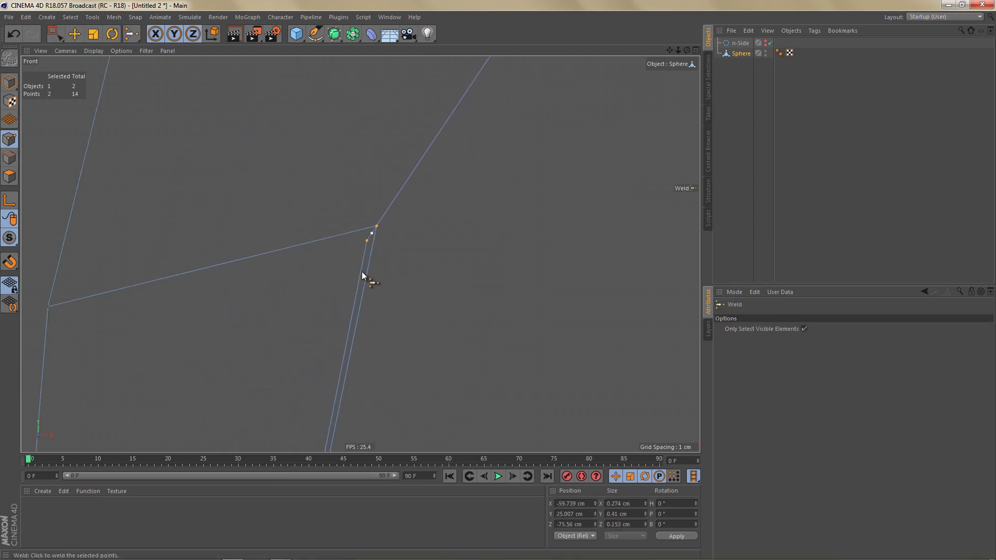
pyautogui.click(367, 242)
pyautogui.scroll(-6, 363, 280)
pyautogui.scroll(-1, 317, 330)
pyautogui.keyDown('alt'); pyautogui.moveTo(317, 330); pyautogui.dragTo(288, 349, button='middle'); pyautogui.keyUp('alt')
# - Weld the two nearly coincident points at the upper bend of the circular edge into one
pyautogui.press('space')
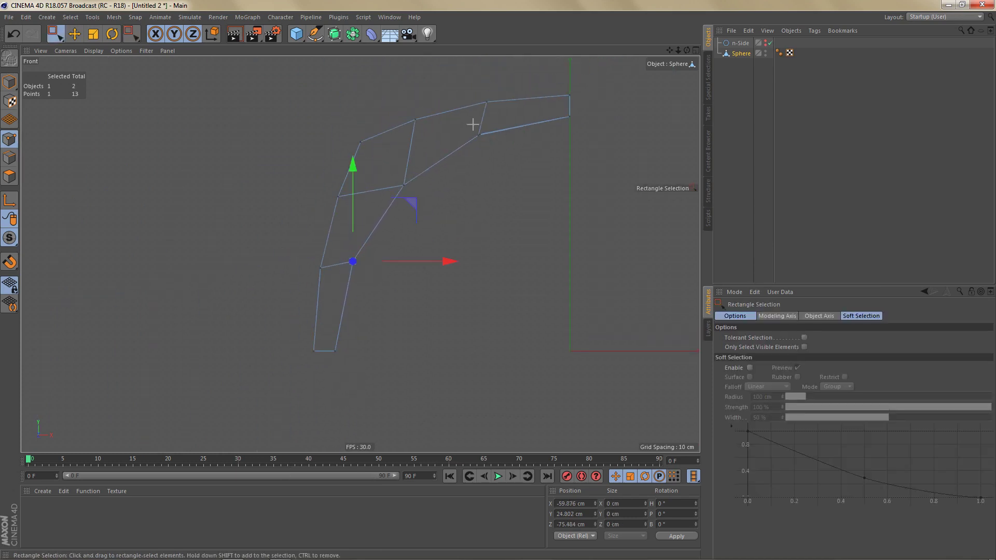
pyautogui.moveTo(485, 136); pyautogui.dragTo(477, 121)
pyautogui.scroll(5, 481, 151)
pyautogui.keyDown('alt'); pyautogui.moveTo(555, 156); pyautogui.dragTo(589, 144, button='right'); pyautogui.keyUp('alt')
pyautogui.rightClick(441, 331)
pyautogui.click(456, 485)
pyautogui.click(441, 304)
pyautogui.scroll(-6, 415, 332)
pyautogui.scroll(-3, 408, 244)
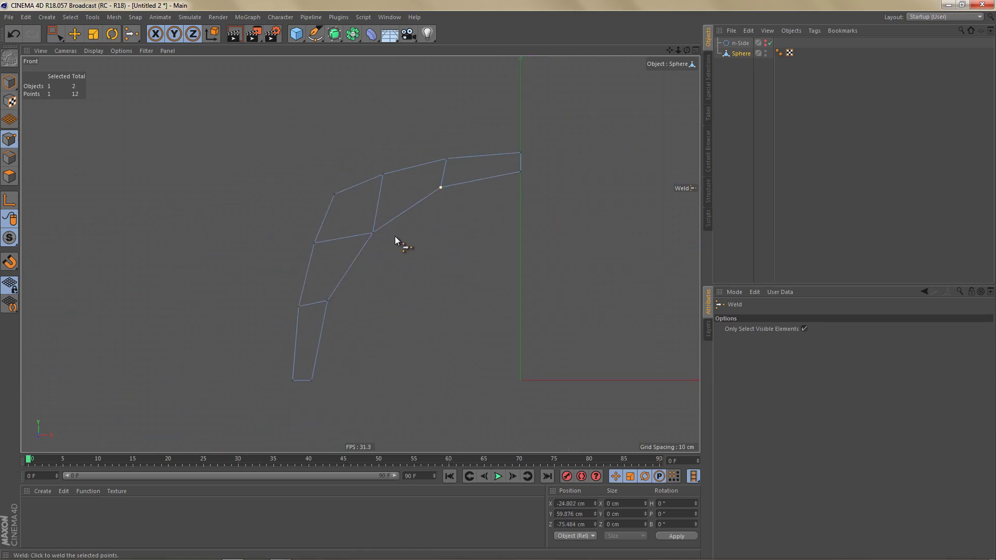
# - Mirror the quarter strip in the perspective view with a Symmetry object added as parent of the Sphere
pyautogui.middleClick(394, 236)
pyautogui.middleClick(275, 138)
pyautogui.keyDown('alt'); pyautogui.moveTo(418, 218); pyautogui.dragTo(351, 187); pyautogui.keyUp('alt')
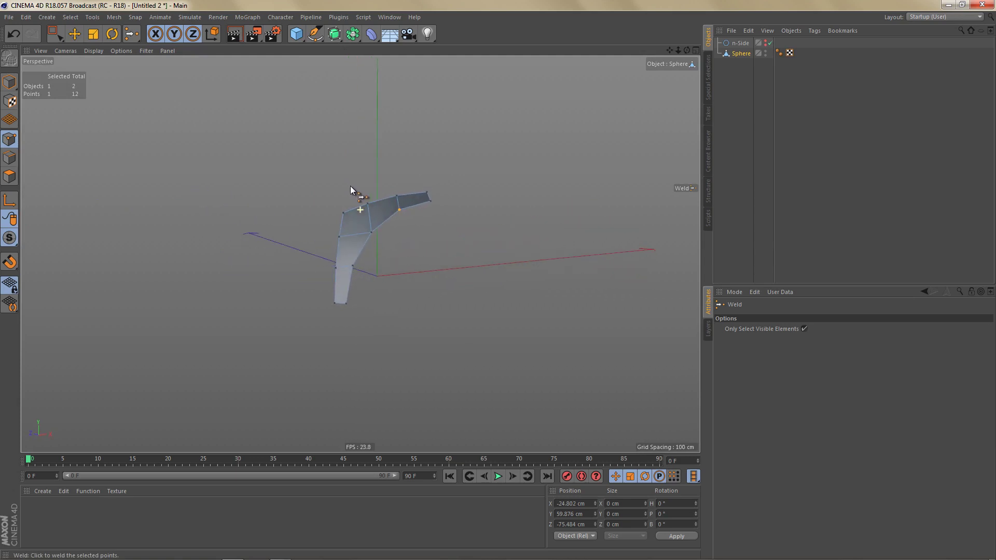
pyautogui.click(353, 34)
pyautogui.keyDown('alt'); pyautogui.click(486, 86); pyautogui.keyUp('alt')
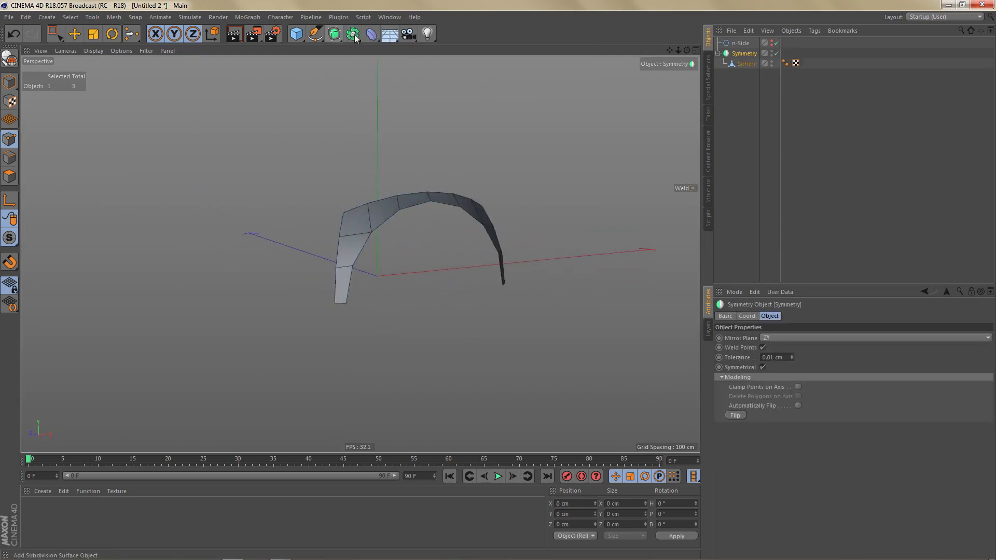
# - Add a second Symmetry object as parent of the first one and set its mirror plane to XZ
pyautogui.click(353, 34)
pyautogui.keyDown('alt'); pyautogui.click(468, 86); pyautogui.keyUp('alt')
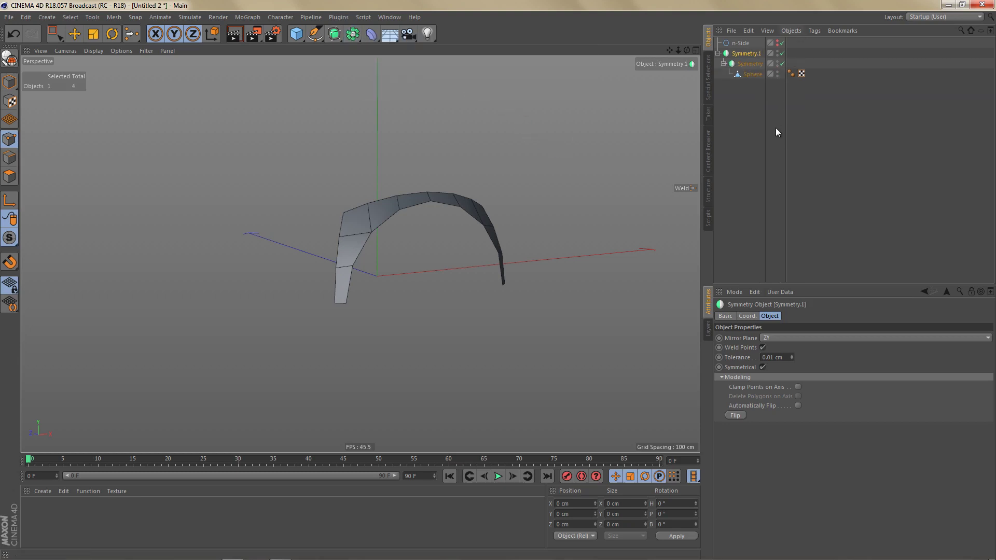
pyautogui.click(776, 338)
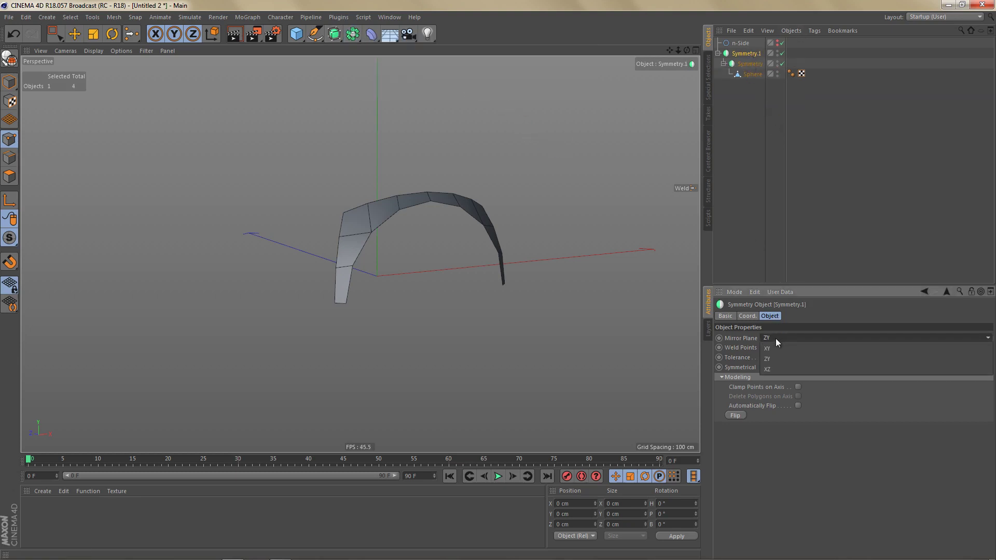
pyautogui.click(776, 368)
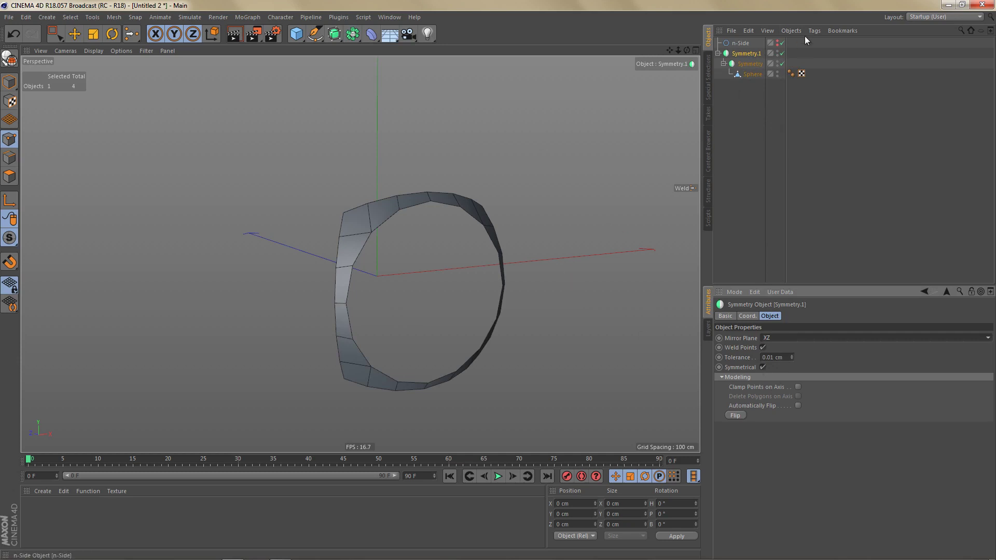
# - Make the nested symmetry editable, take the resulting Sphere mesh out of the null and delete the empty null
pyautogui.press('c')
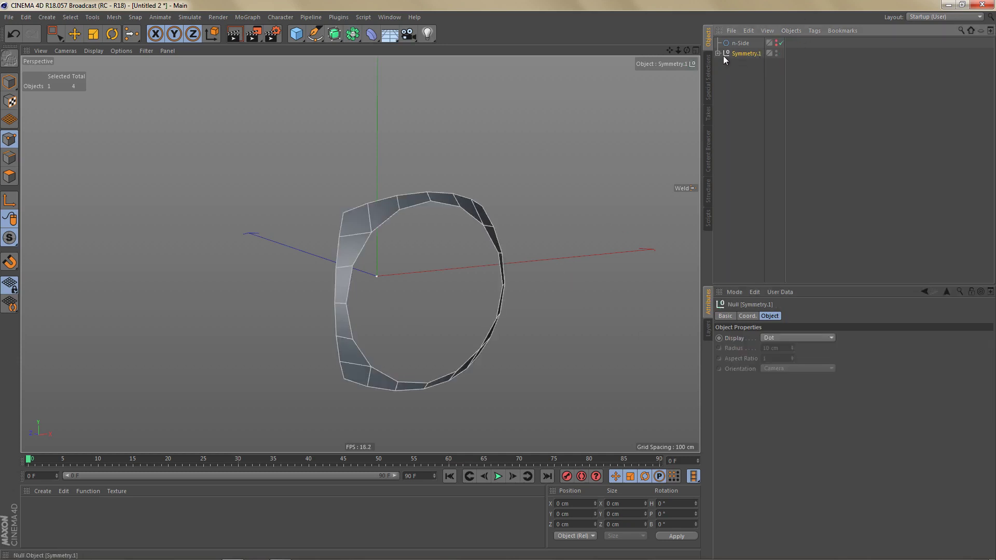
pyautogui.click(718, 53)
pyautogui.click(750, 64)
pyautogui.click(747, 54)
pyautogui.press('Delete')
pyautogui.click(730, 54)
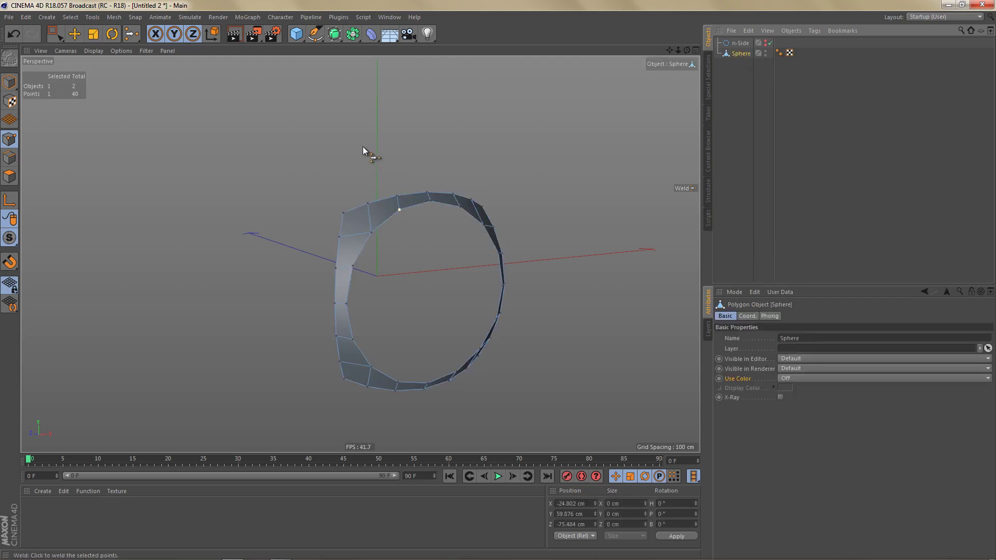
# - Put the Sphere ring in a Cloner set to Radial mode with count 4, radius 0 cm and plane XZ
pyautogui.scroll(3, 405, 204)
pyautogui.keyDown('alt'); pyautogui.moveTo(409, 202); pyautogui.dragTo(389, 185, button='middle'); pyautogui.keyUp('alt')
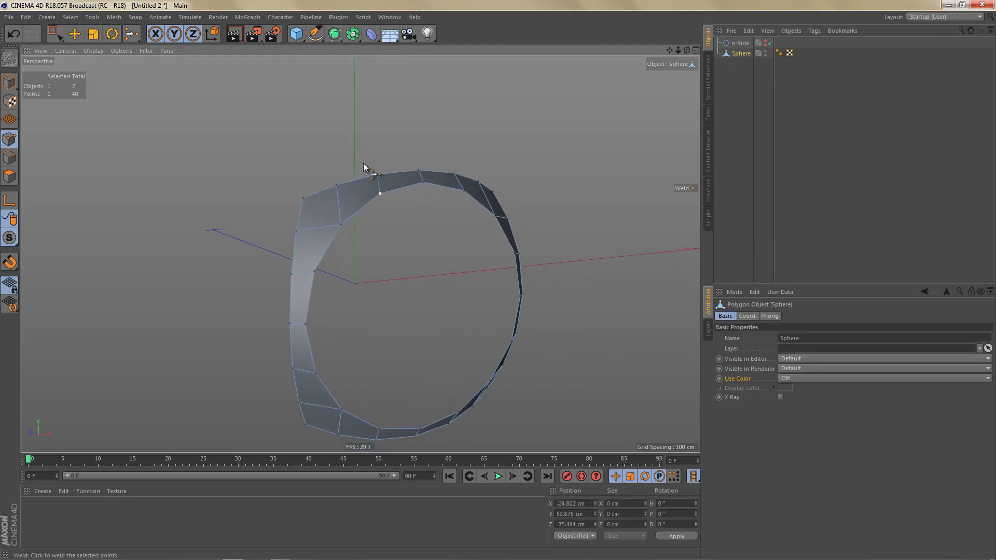
pyautogui.click(245, 17)
pyautogui.keyDown('alt'); pyautogui.click(261, 126); pyautogui.keyUp('alt')
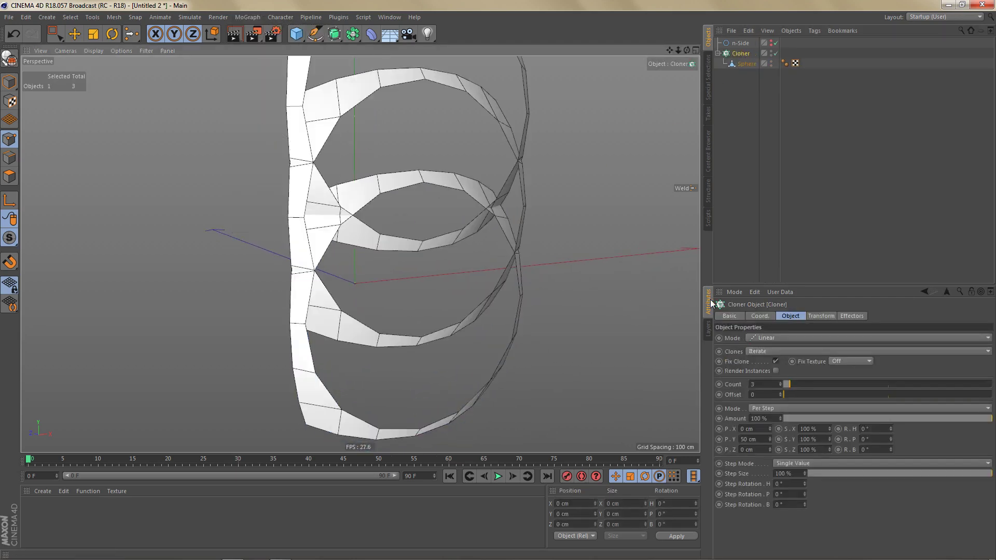
pyautogui.click(783, 338)
pyautogui.click(782, 363)
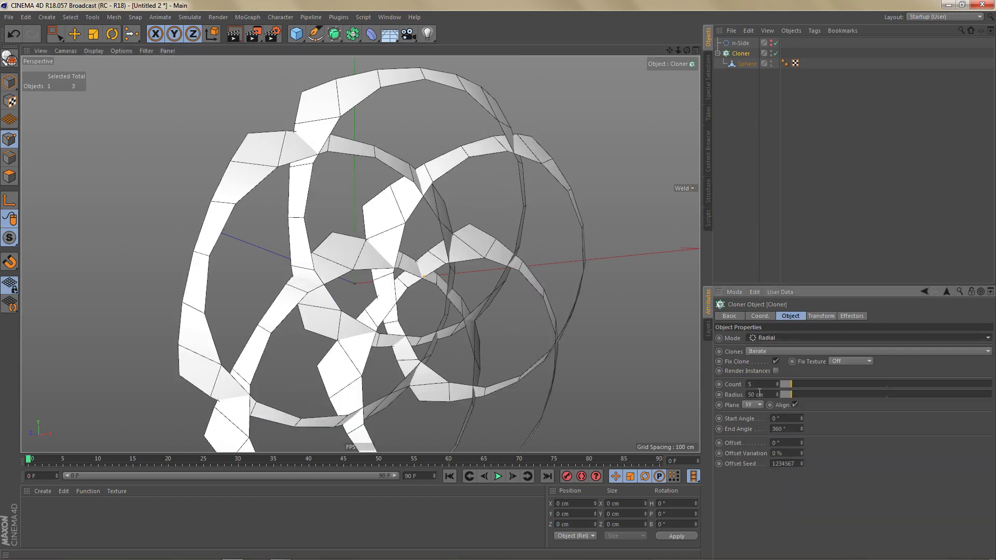
pyautogui.click(777, 386)
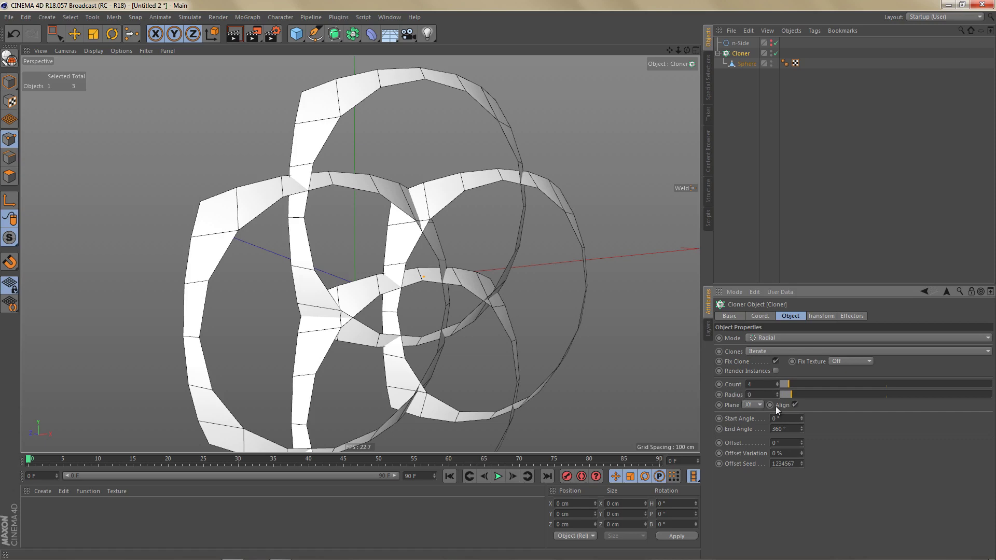
pyautogui.click(754, 407)
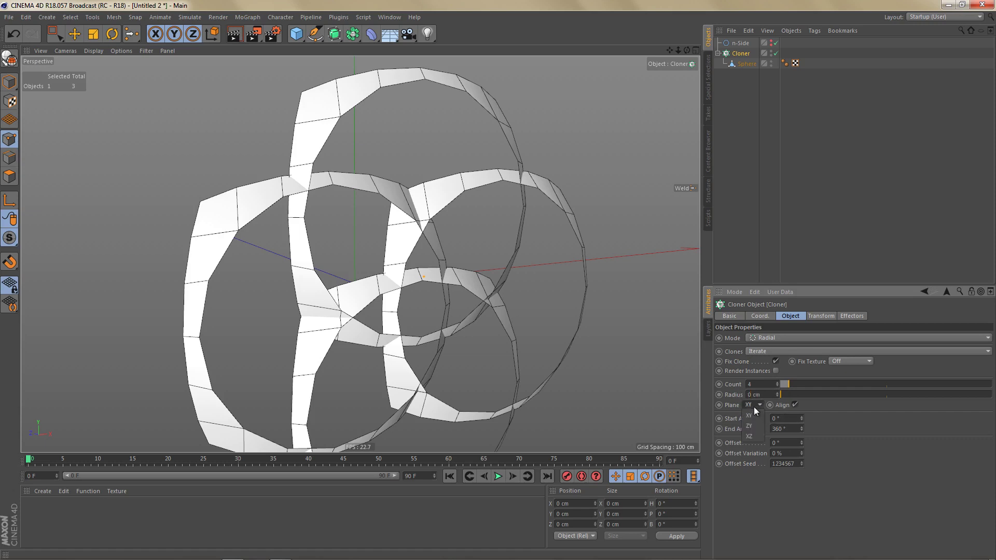
pyautogui.click(753, 435)
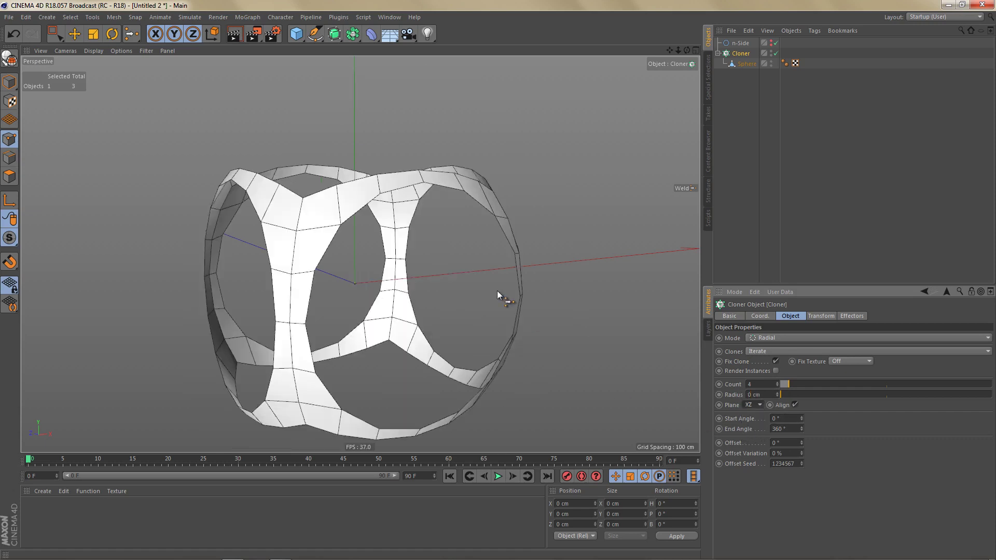
pyautogui.keyDown('alt'); pyautogui.moveTo(430, 191); pyautogui.dragTo(376, 167); pyautogui.keyUp('alt')
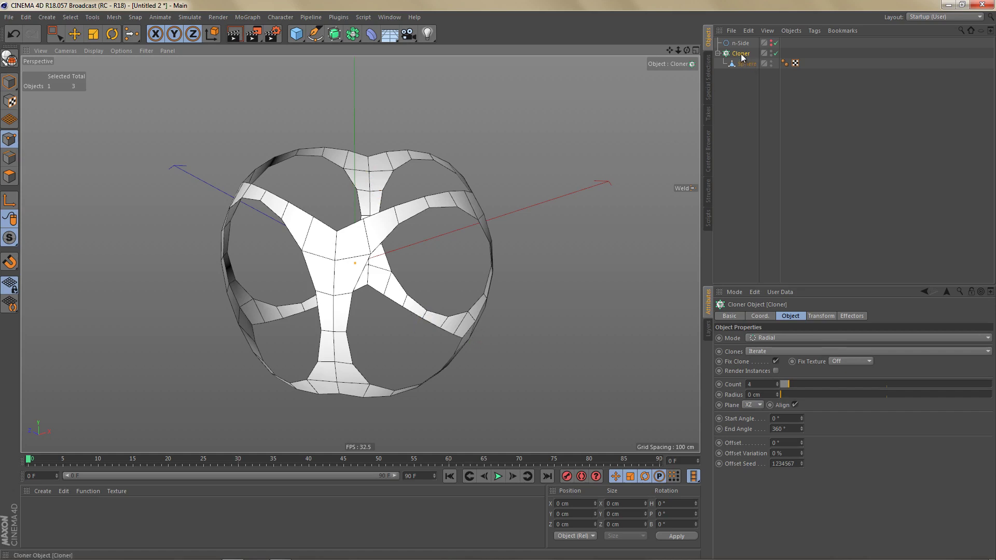
# - Duplicate the Cloner and set the copy's plane to ZY to cover the top and bottom of the sphere
pyautogui.keyDown('ctrl'); pyautogui.moveTo(743, 57); pyautogui.dragTo(745, 90); pyautogui.keyUp('ctrl')
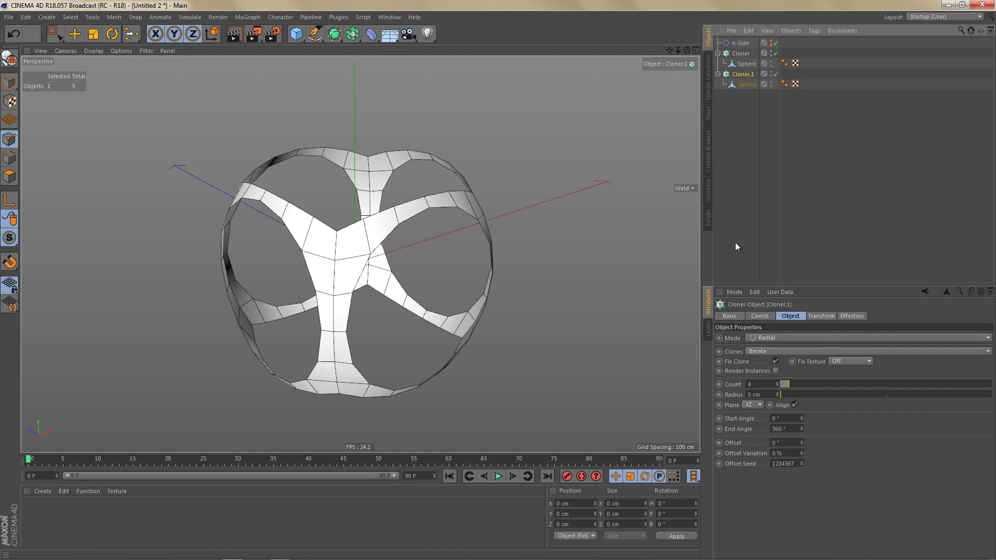
pyautogui.click(740, 405)
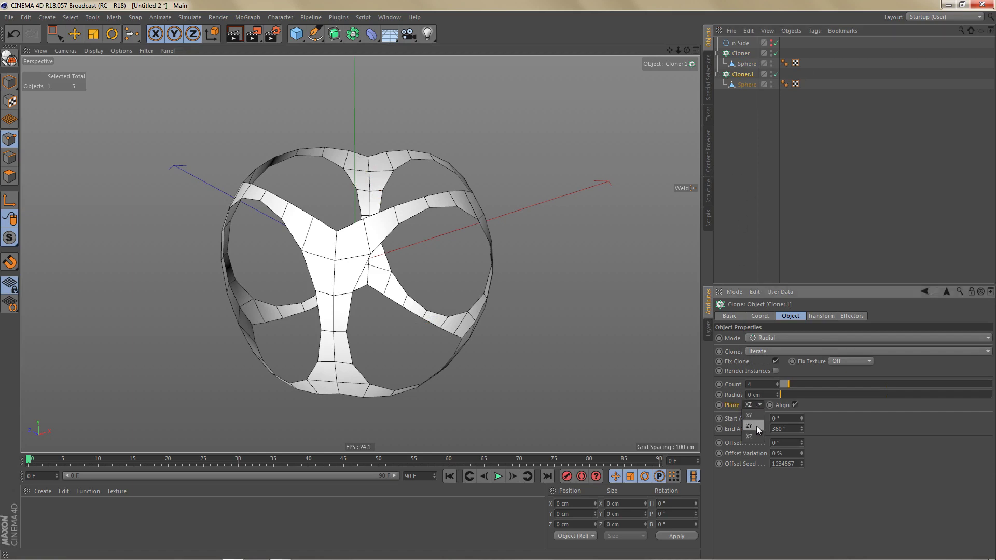
pyautogui.click(756, 425)
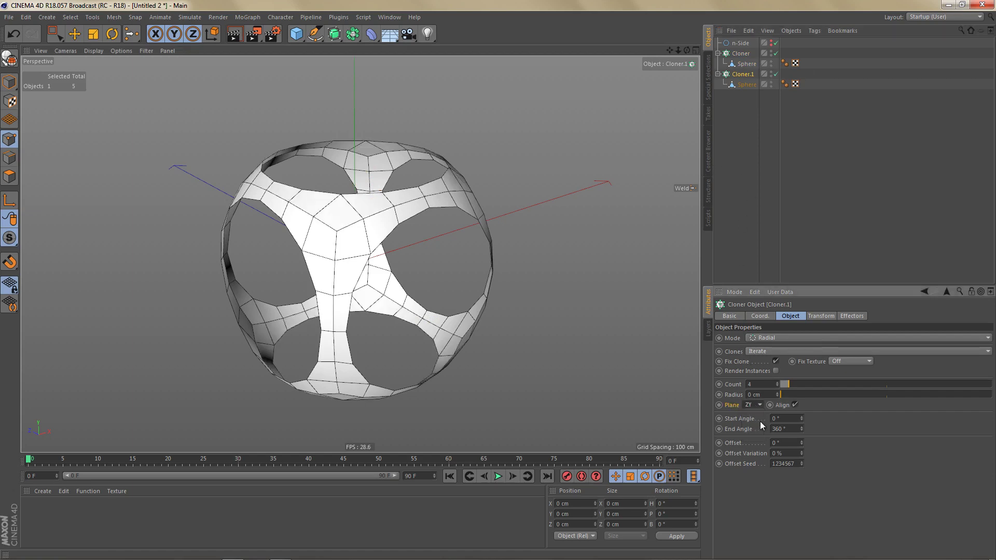
# - Hide the original Cloner in the viewport and make the duplicated Cloner editable
pyautogui.click(772, 51)
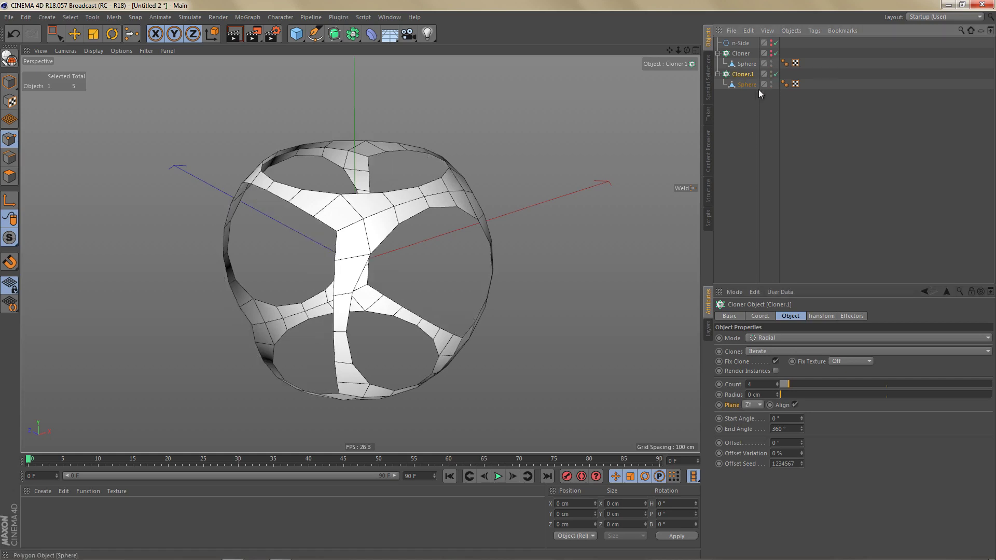
pyautogui.press('c')
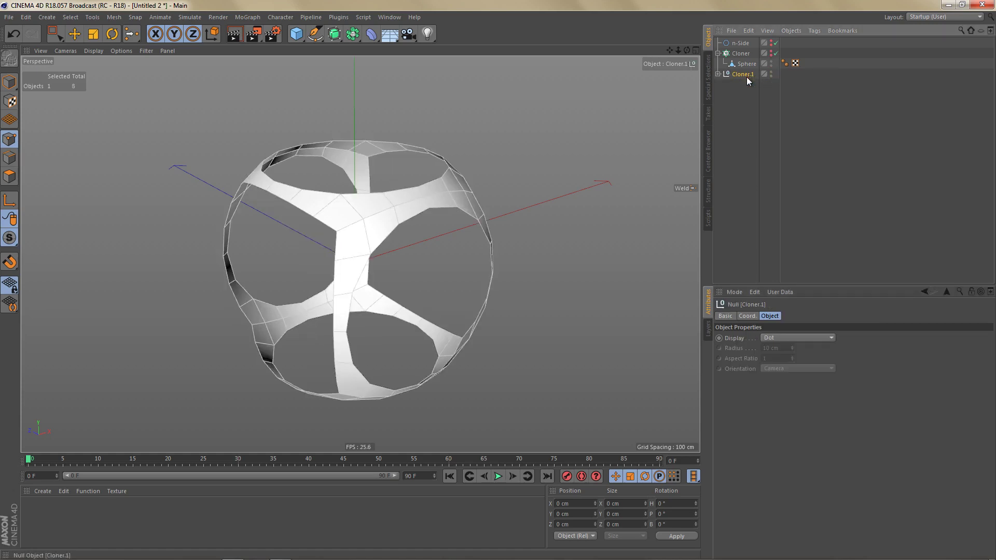
# - Delete the Sphere 0 and Sphere 2 side rings from the Cloner.1 group, keeping only the top and bottom rings
pyautogui.click(719, 74)
pyautogui.click(746, 84)
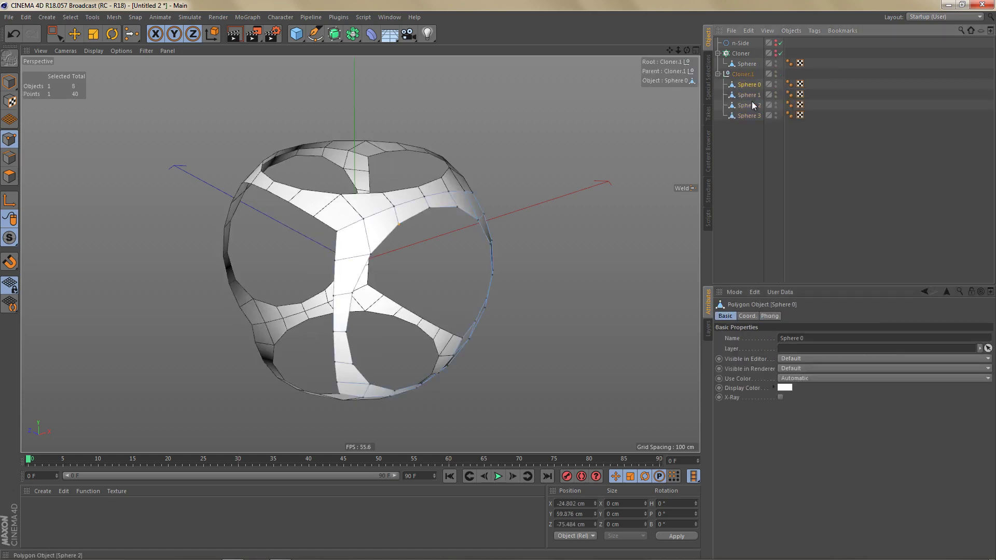
pyautogui.keyDown('ctrl'); pyautogui.click(750, 105); pyautogui.keyUp('ctrl')
pyautogui.press('Delete')
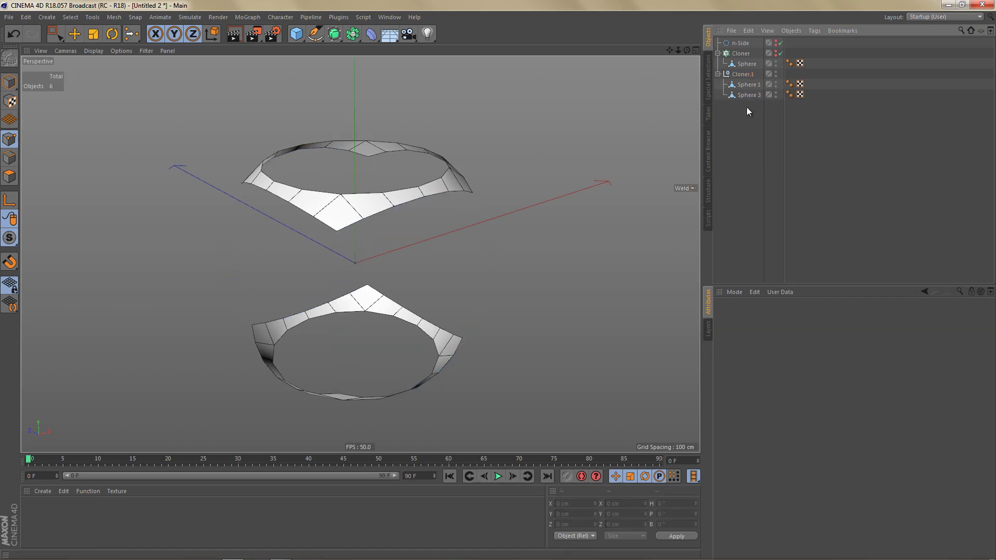
# - Merge the Cloner and Cloner.1 hierarchies into one mesh with Connect Objects + Delete and make it visible in the viewport
pyautogui.click(742, 54)
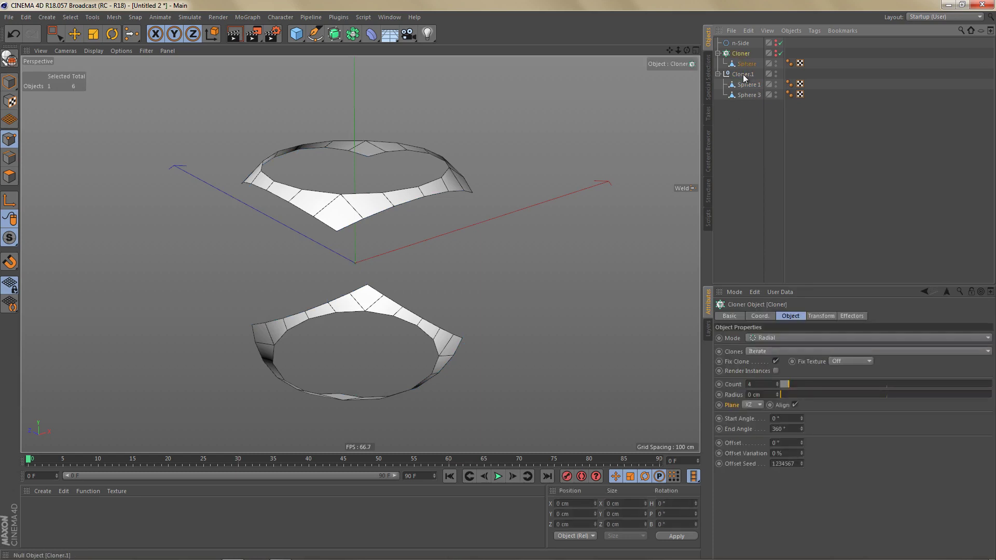
pyautogui.keyDown('shift'); pyautogui.click(742, 73); pyautogui.keyUp('shift')
pyautogui.rightClick(742, 73)
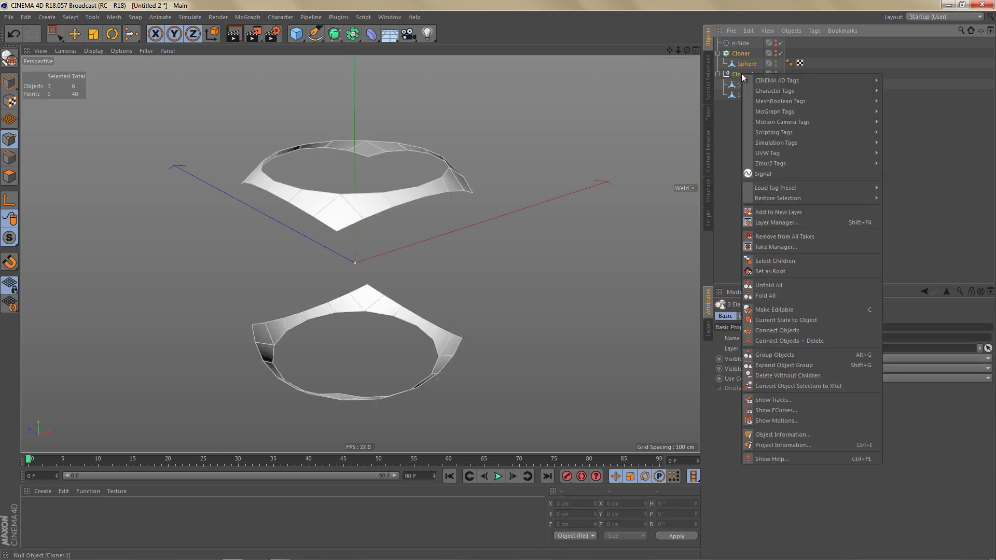
pyautogui.click(795, 341)
pyautogui.keyDown('ctrl'); pyautogui.click(768, 53); pyautogui.keyUp('ctrl')
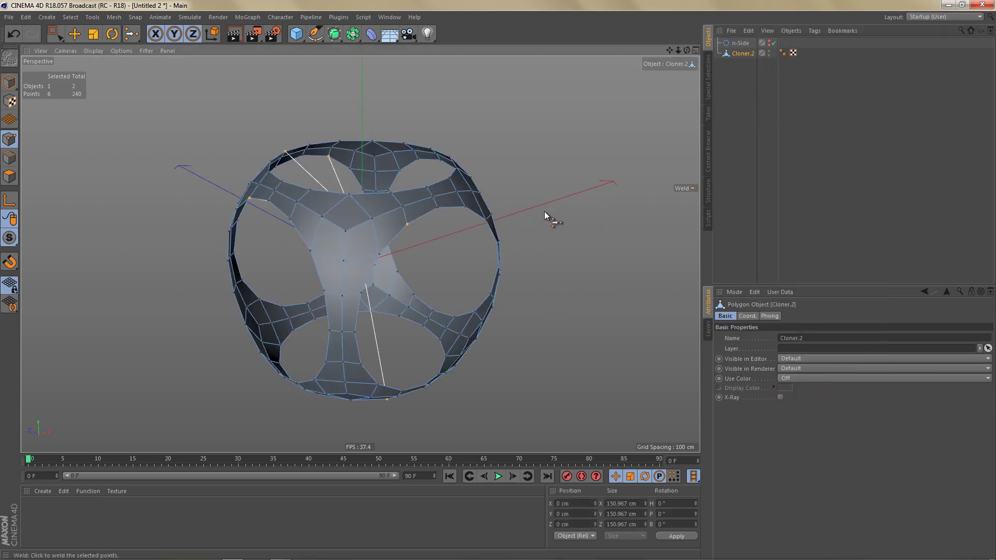
# - Clear the point selection and run Optimize on the merged mesh to weld its duplicate points
pyautogui.click(512, 206)
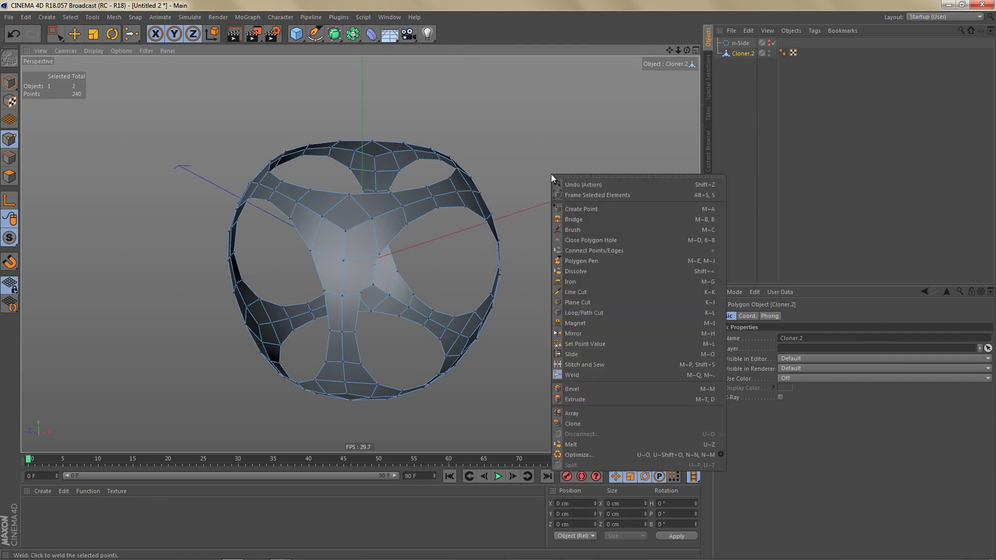
pyautogui.rightClick(551, 173)
pyautogui.click(584, 455)
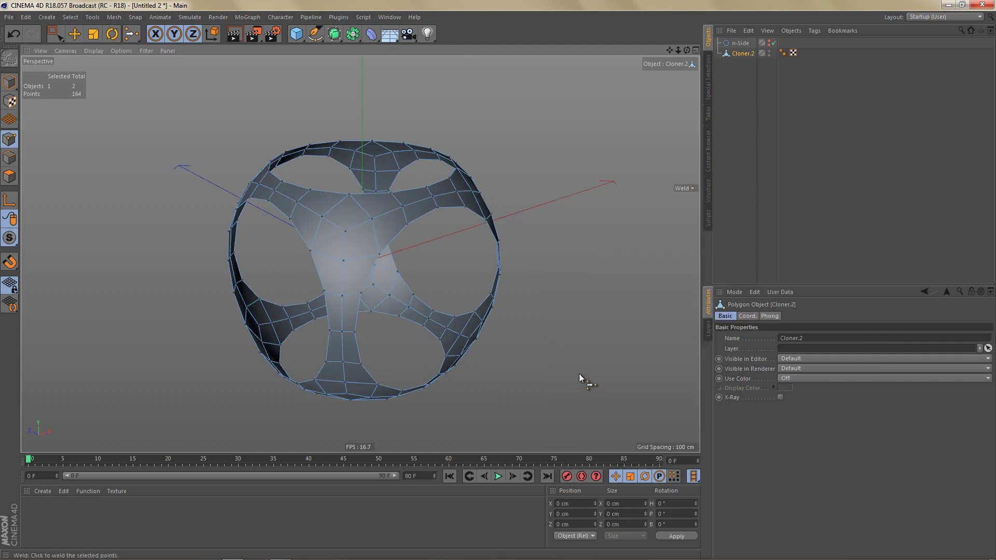
# - Add a Shrink Wrap deformer as a child of the Cloner.2 mesh
pyautogui.keyDown('alt'); pyautogui.moveTo(517, 142); pyautogui.dragTo(513, 140, button='middle'); pyautogui.keyUp('alt')
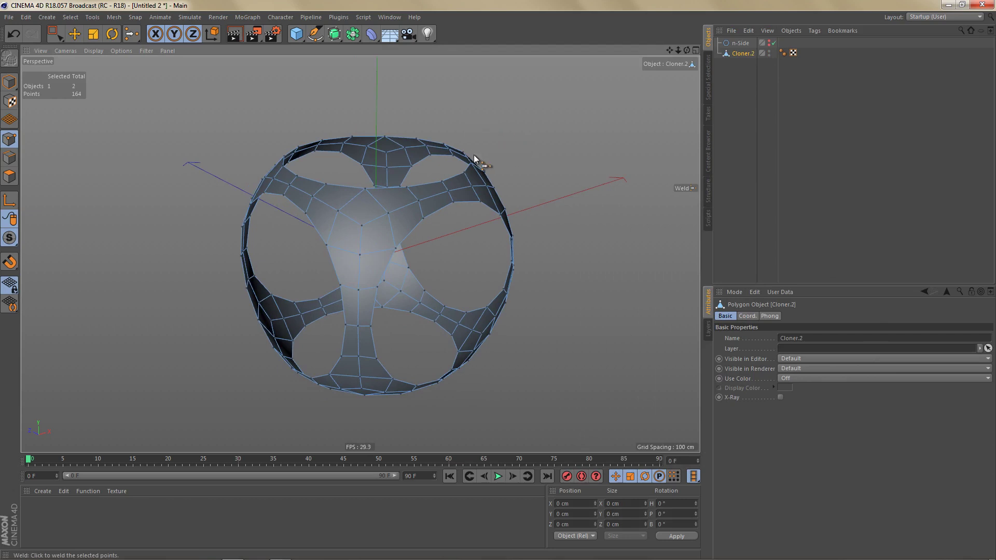
pyautogui.keyDown('alt'); pyautogui.moveTo(488, 177); pyautogui.dragTo(413, 200); pyautogui.keyUp('alt')
pyautogui.press('e')
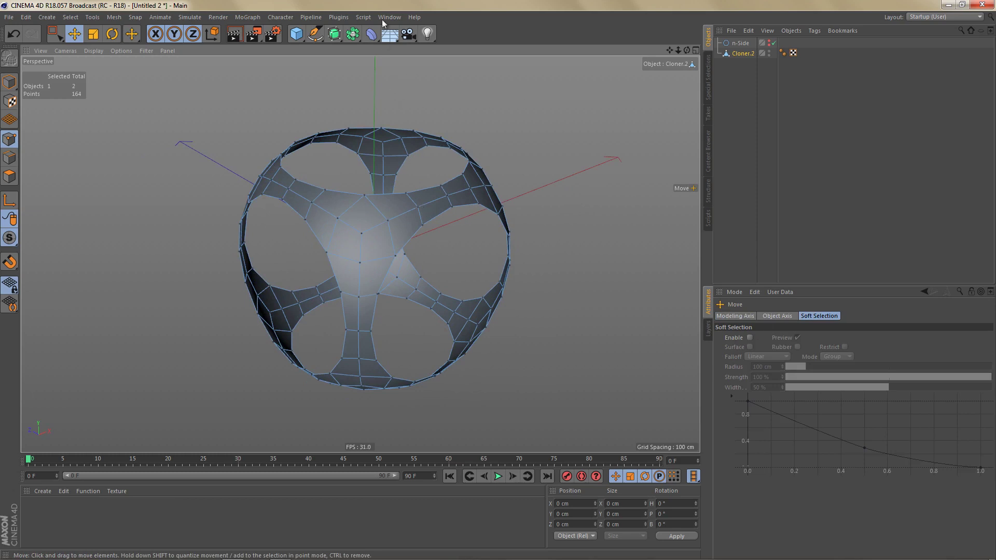
pyautogui.click(371, 34)
pyautogui.keyDown('shift'); pyautogui.click(571, 104); pyautogui.keyUp('shift')
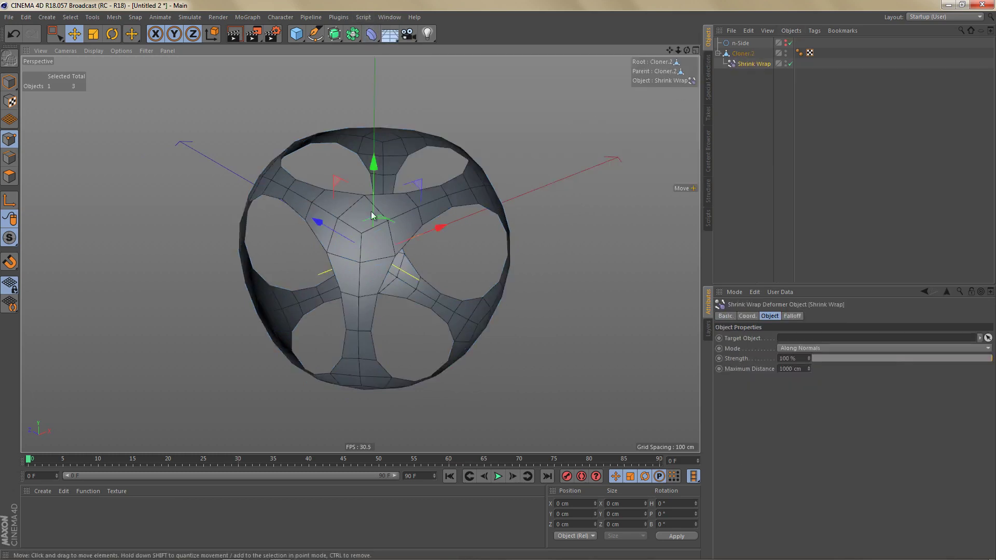
pyautogui.keyDown('alt'); pyautogui.moveTo(400, 214); pyautogui.dragTo(444, 183); pyautogui.keyUp('alt')
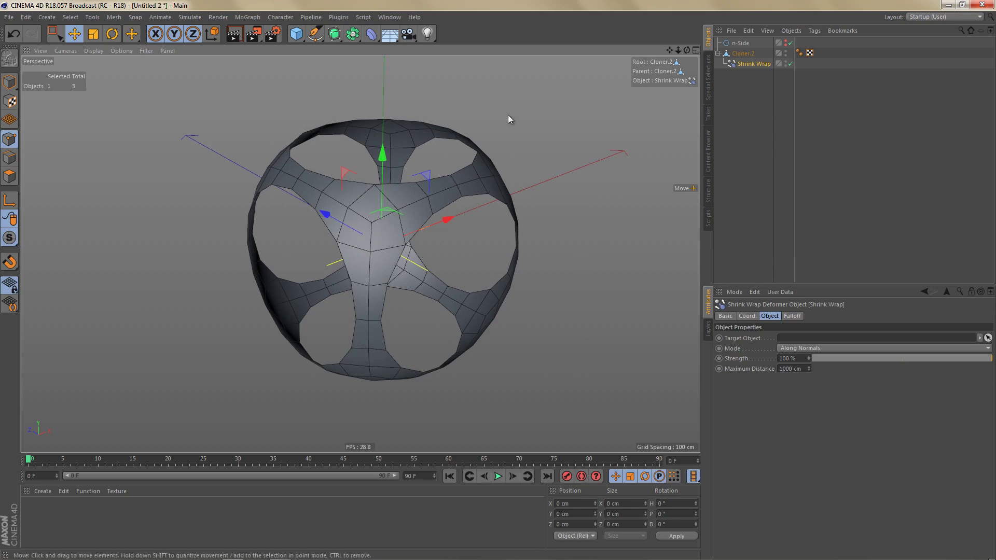
# - Create a hidden Sphere primitive with 464 segments and set it as the Shrink Wrap's target object
pyautogui.moveTo(296, 34); pyautogui.dragTo(514, 61)
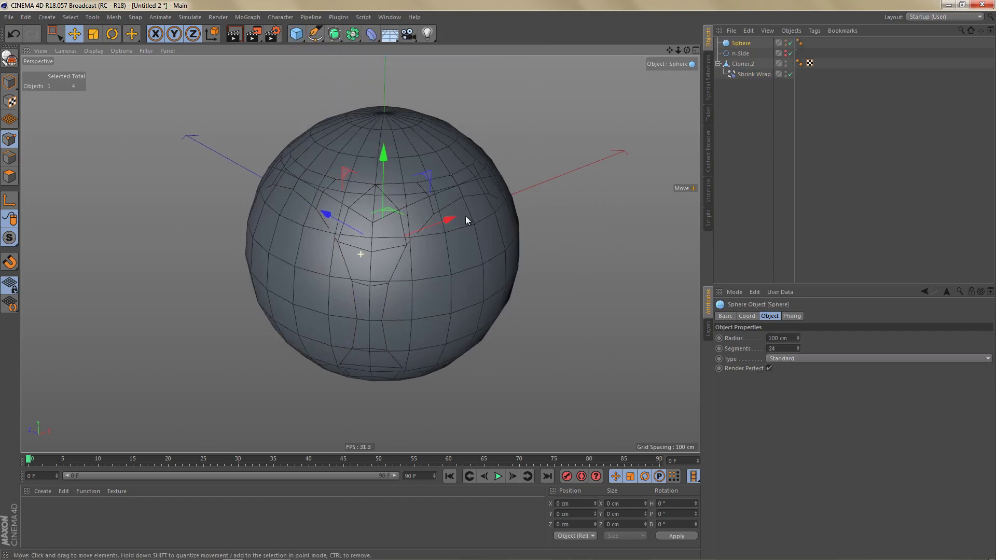
pyautogui.scroll(3, 446, 236)
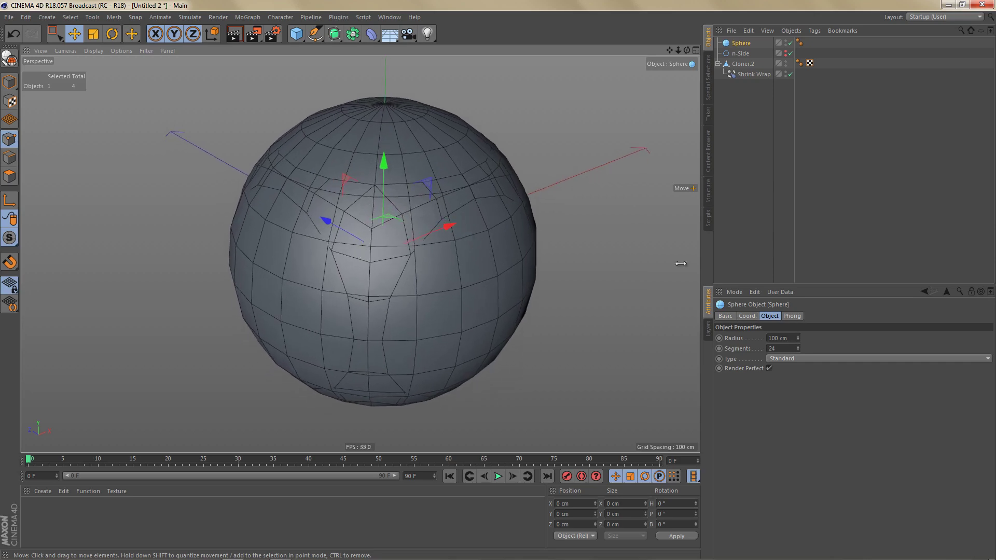
pyautogui.moveTo(799, 348); pyautogui.dragTo(810, 265)
pyautogui.keyDown('alt'); pyautogui.moveTo(435, 264); pyautogui.dragTo(440, 281, button='middle'); pyautogui.keyUp('alt')
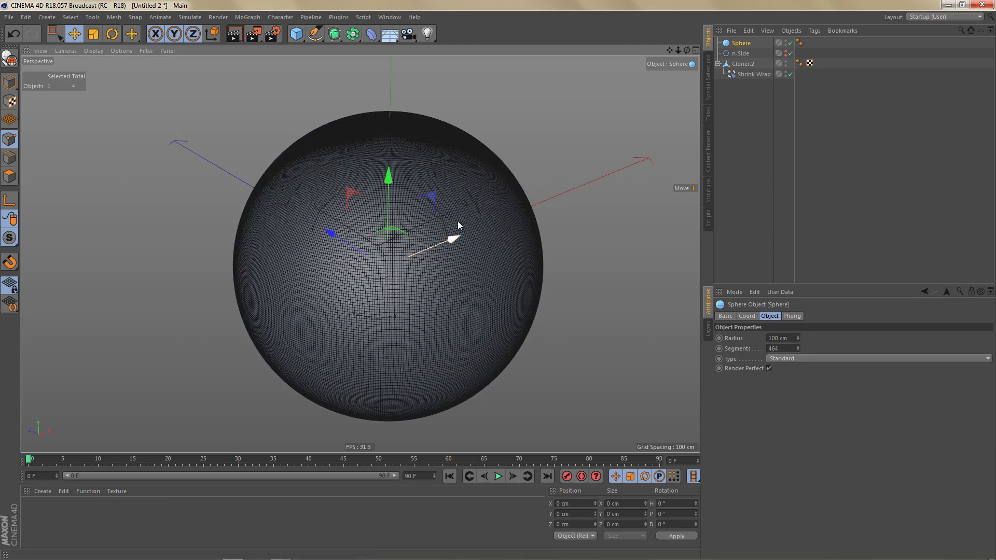
pyautogui.keyDown('alt'); pyautogui.doubleClick(785, 42); pyautogui.keyUp('alt')
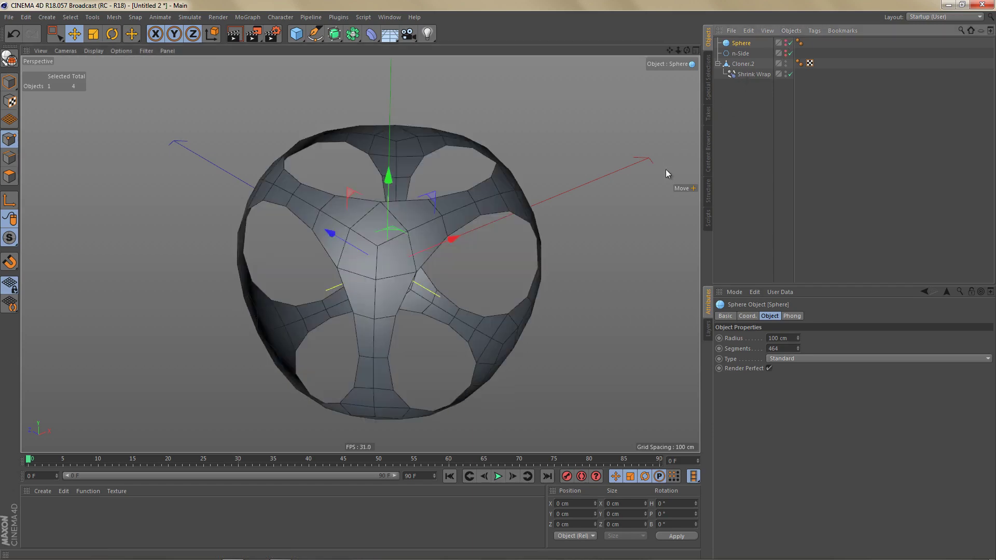
pyautogui.click(750, 74)
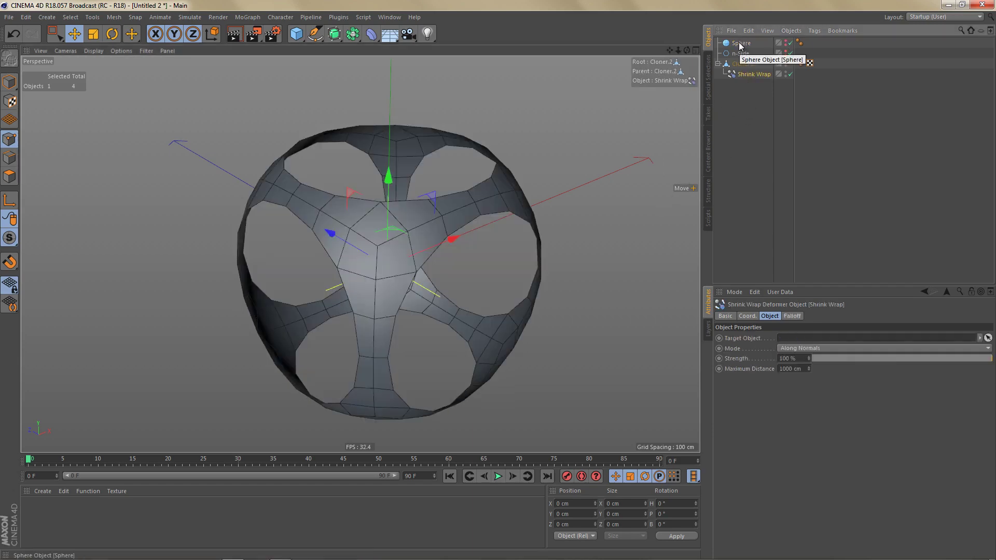
pyautogui.moveTo(741, 45); pyautogui.dragTo(799, 340)
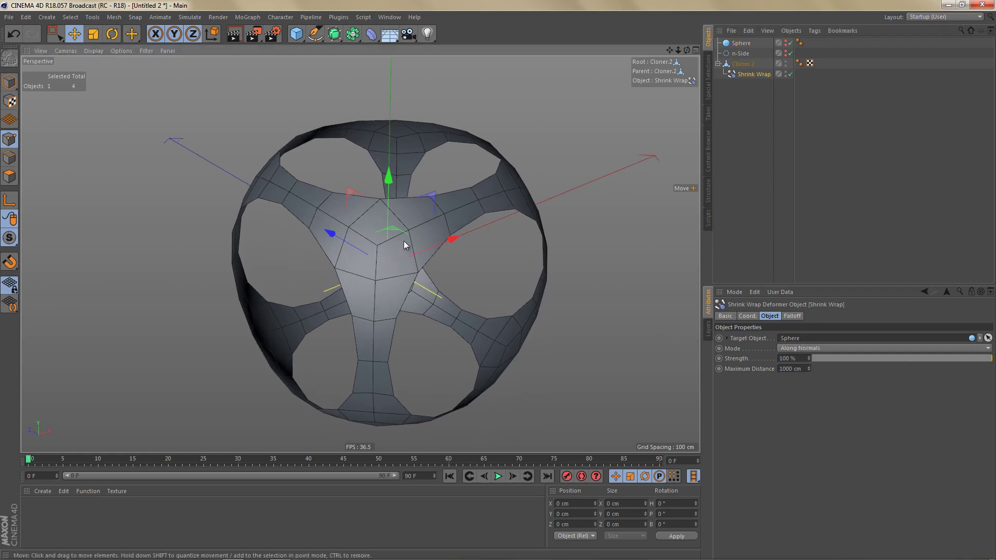
# - Bake the shrink-wrapped mesh with Current State to Object and delete the original mesh with its deformer
pyautogui.rightClick(749, 62)
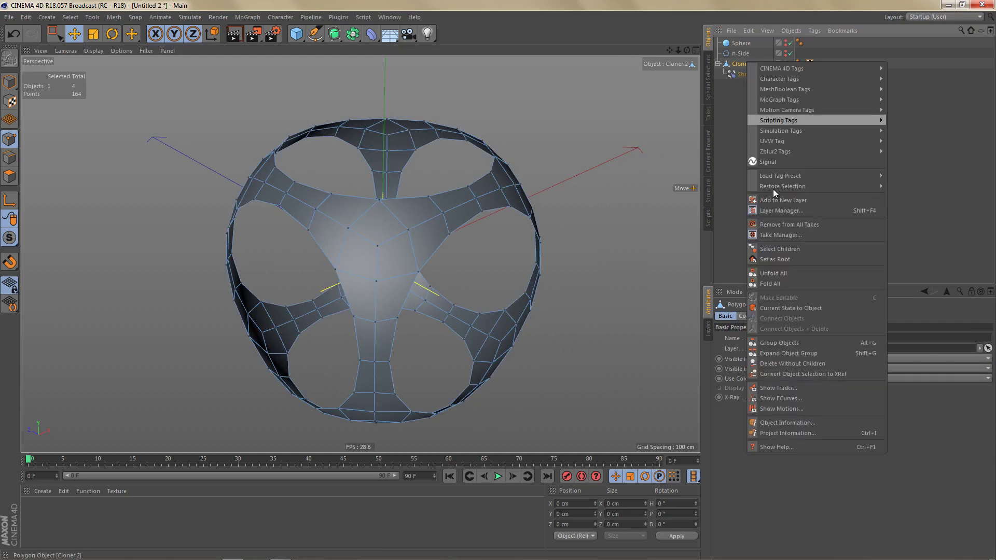
pyautogui.click(797, 308)
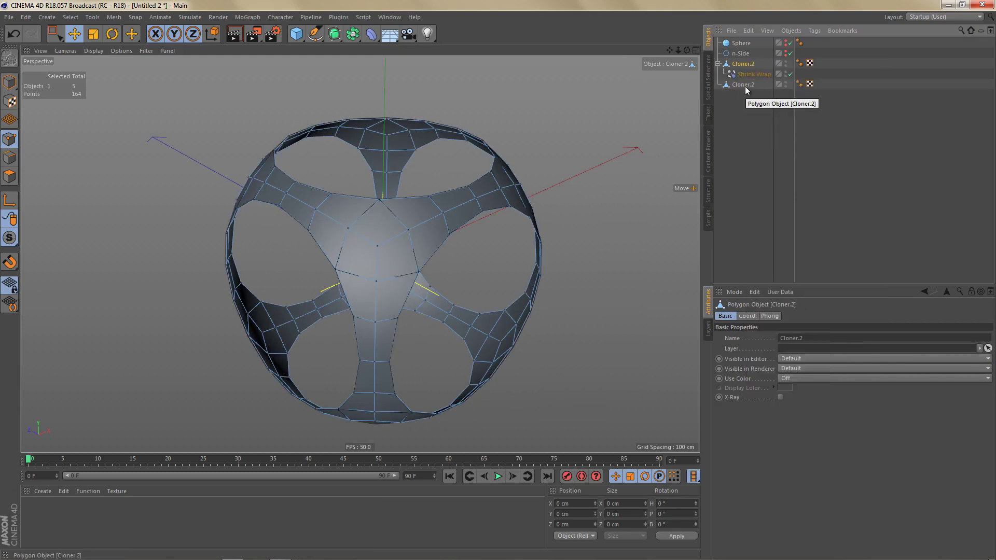
pyautogui.press('Delete')
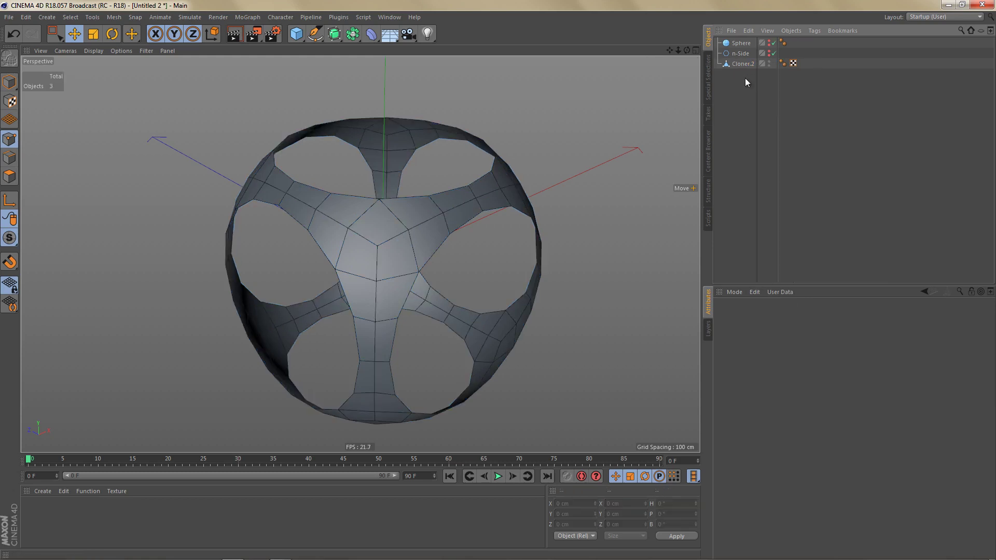
# - Inspect the baked mesh and its hole layout from several angles in the perspective view and in the Top view
pyautogui.keyDown('alt'); pyautogui.moveTo(442, 280); pyautogui.dragTo(488, 204); pyautogui.keyUp('alt')
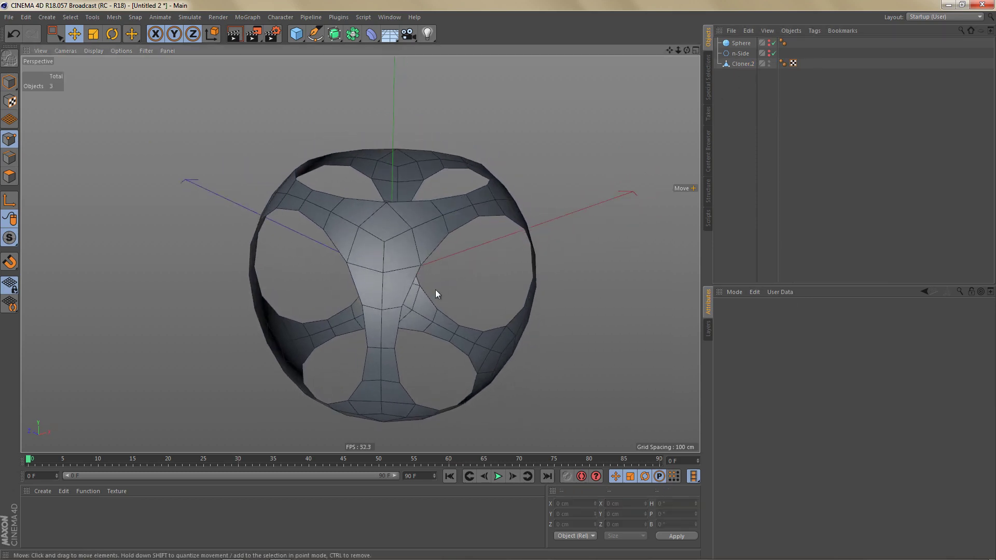
pyautogui.keyDown('alt'); pyautogui.moveTo(433, 282); pyautogui.dragTo(439, 253); pyautogui.keyUp('alt')
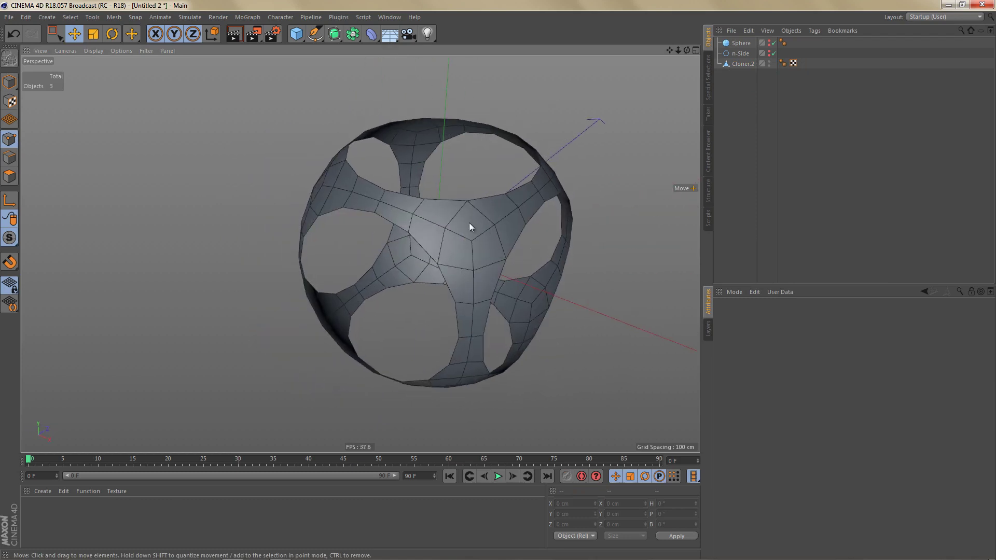
pyautogui.keyDown('alt'); pyautogui.moveTo(484, 241); pyautogui.dragTo(489, 237); pyautogui.keyUp('alt')
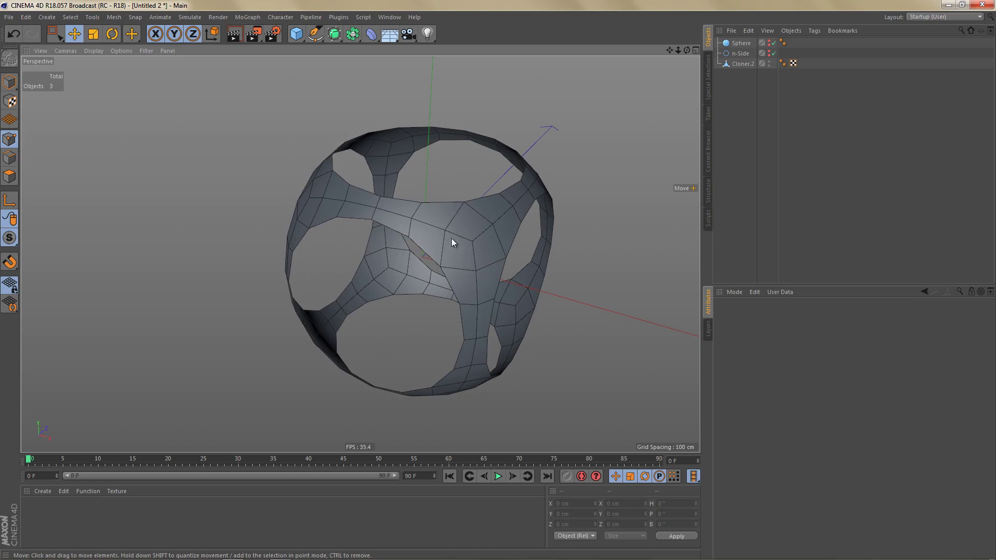
pyautogui.keyDown('alt'); pyautogui.moveTo(451, 238); pyautogui.dragTo(446, 242); pyautogui.keyUp('alt')
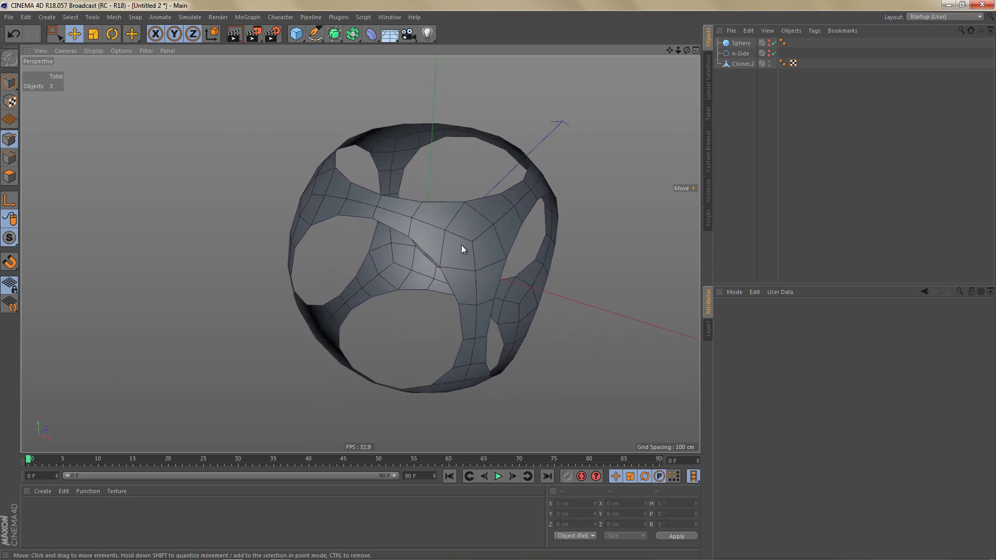
pyautogui.press('Return')
pyautogui.press('Return')
pyautogui.click(742, 63)
pyautogui.middleClick(568, 185)
pyautogui.middleClick(574, 169)
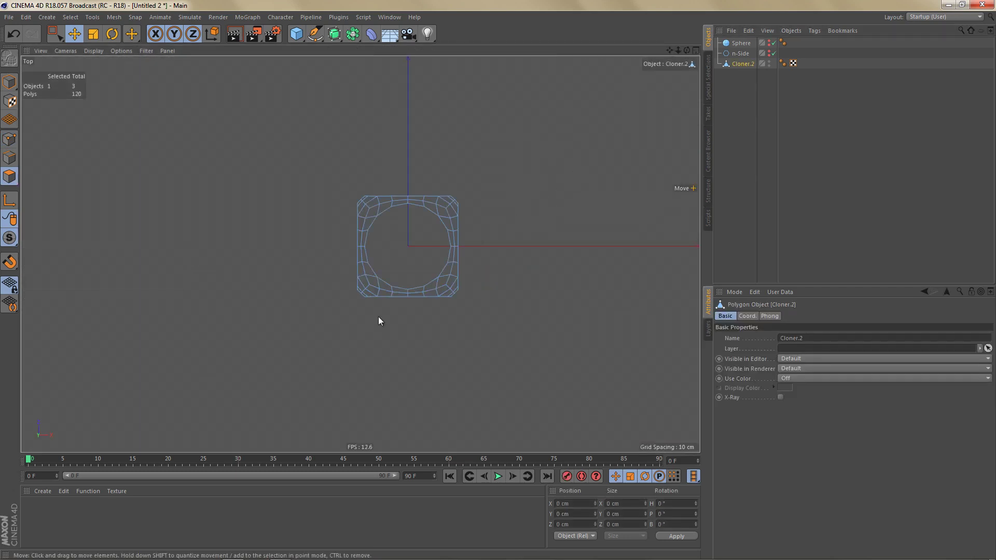
pyautogui.scroll(3, 372, 325)
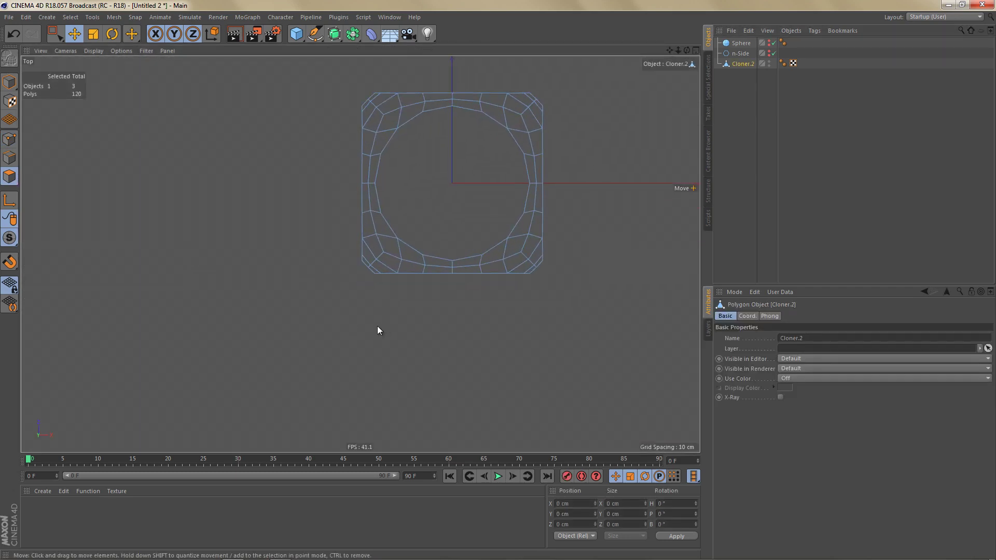
pyautogui.middleClick(404, 307)
pyautogui.middleClick(322, 218)
pyautogui.keyDown('alt'); pyautogui.moveTo(402, 221); pyautogui.dragTo(425, 226, button='right'); pyautogui.keyUp('alt')
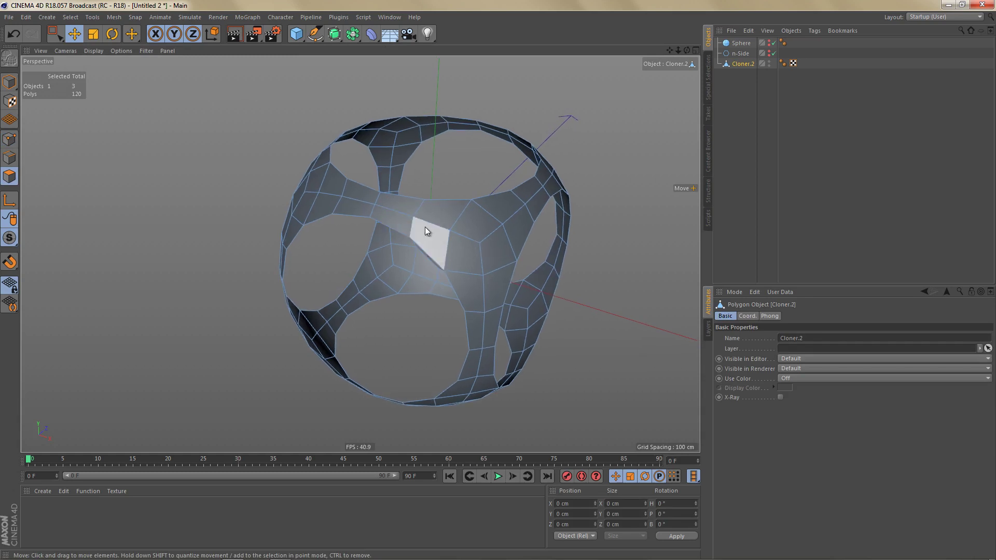
pyautogui.keyDown('alt'); pyautogui.moveTo(447, 278); pyautogui.dragTo(447, 249, button='middle'); pyautogui.keyUp('alt')
# - Select the four edge runs that form a closed loop around one of the side holes
pyautogui.press('u')
pyautogui.press('e')
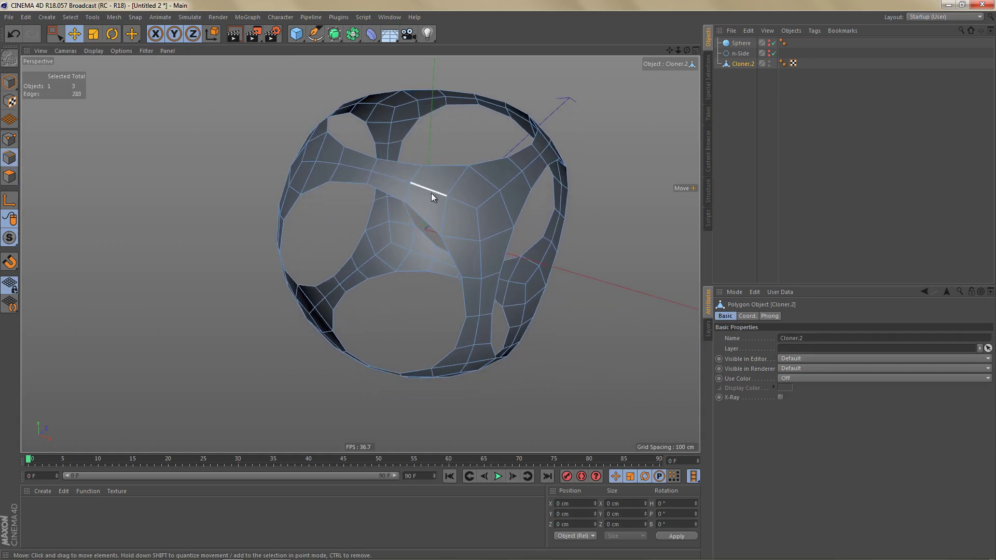
pyautogui.doubleClick(431, 193)
pyautogui.keyDown('shift'); pyautogui.doubleClick(482, 252); pyautogui.keyUp('shift')
pyautogui.keyDown('alt'); pyautogui.moveTo(318, 203); pyautogui.dragTo(278, 206); pyautogui.keyUp('alt')
pyautogui.keyDown('shift'); pyautogui.doubleClick(270, 198); pyautogui.keyUp('shift')
pyautogui.keyDown('alt'); pyautogui.moveTo(342, 339); pyautogui.dragTo(311, 399); pyautogui.keyUp('alt')
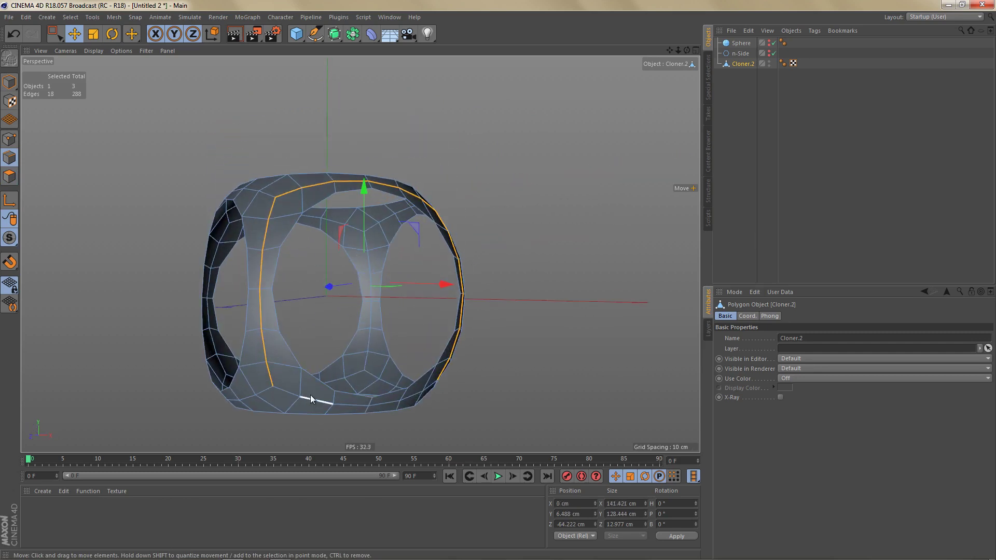
pyautogui.keyDown('shift'); pyautogui.doubleClick(311, 393); pyautogui.keyUp('shift')
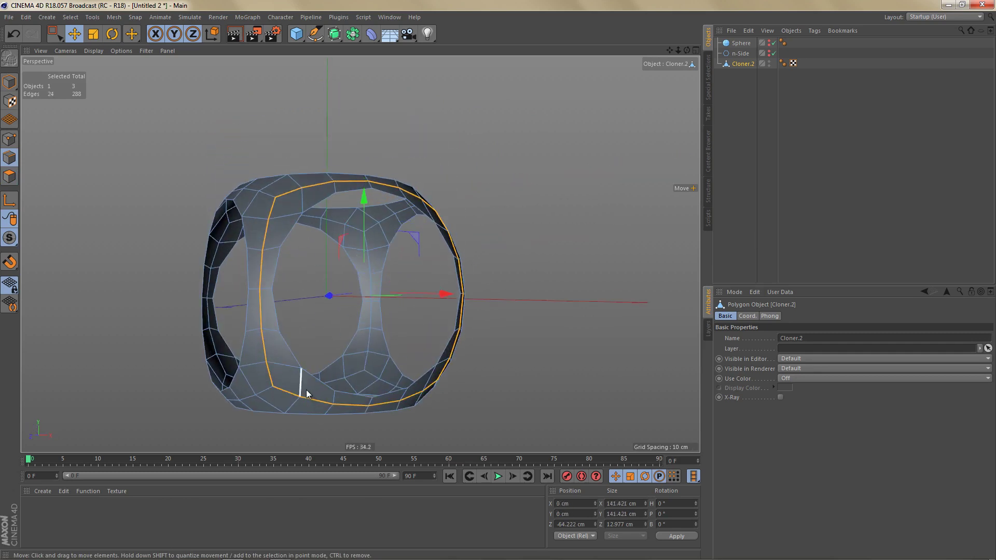
# - Fill-select the ring of polygons between the edge loop and the hole and split it into a separate object
pyautogui.press('u')
pyautogui.press('f')
pyautogui.click(288, 201)
pyautogui.click(288, 201)
pyautogui.rightClick(524, 223)
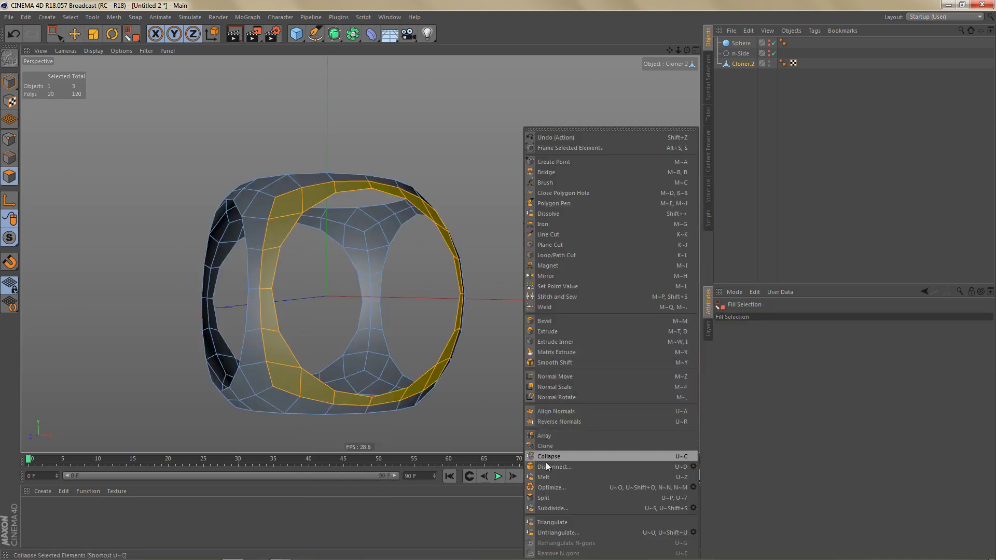
pyautogui.click(554, 499)
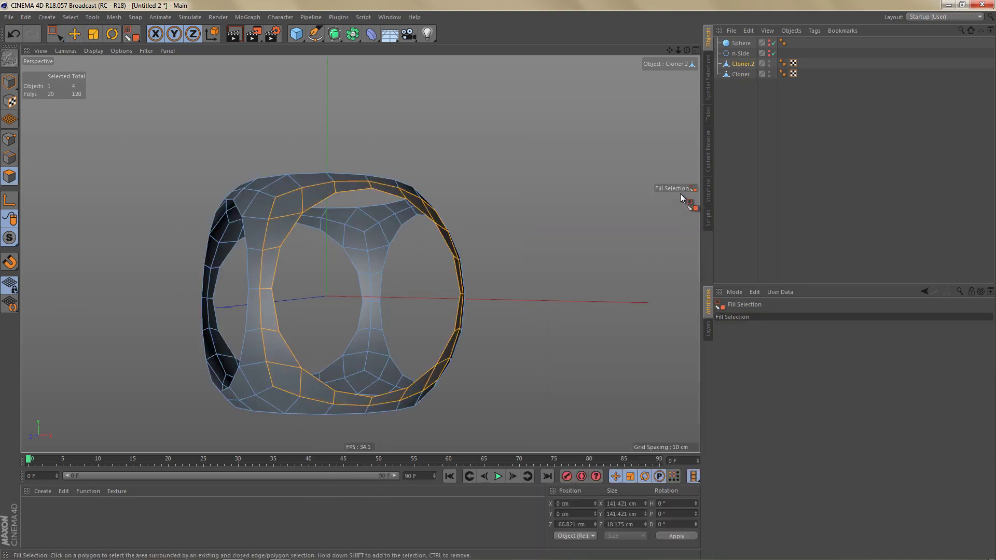
# - Rename the split-off ring "segment" and hide it in the editor and renderer
pyautogui.doubleClick(741, 74)
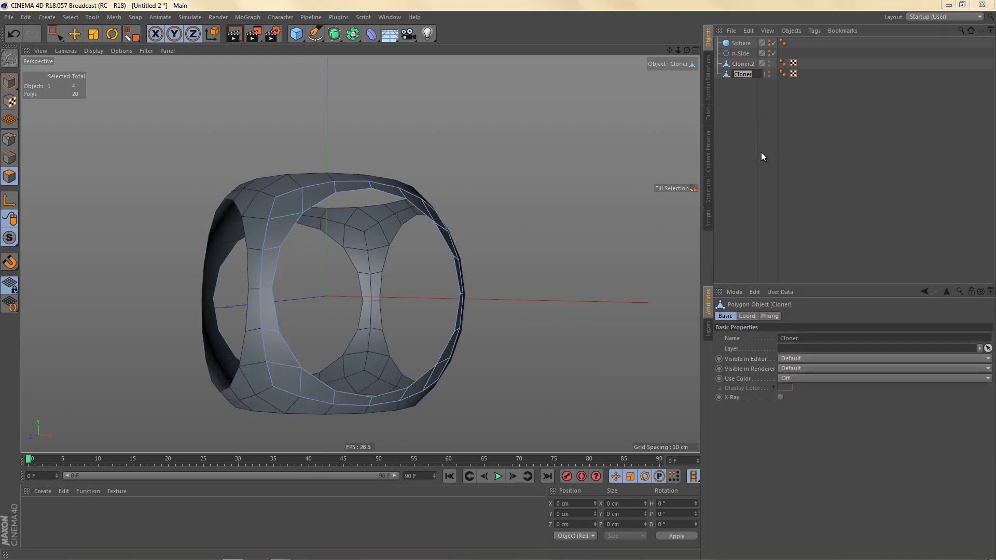
pyautogui.write('setm')
pyautogui.press('BackSpace')
pyautogui.press('BackSpace')
pyautogui.press('BackSpace')
pyautogui.write('gment')
pyautogui.press('Return')
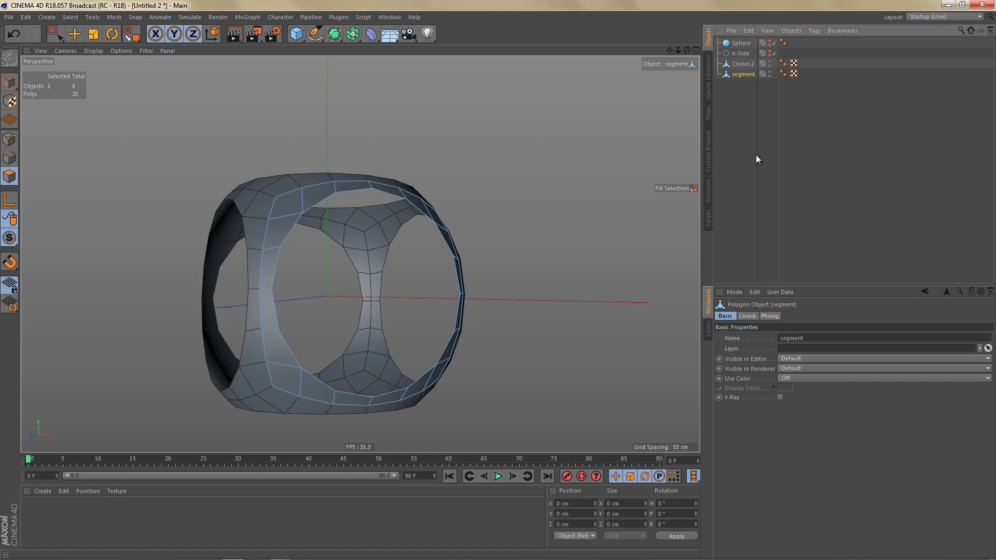
pyautogui.keyDown('alt'); pyautogui.doubleClick(771, 73); pyautogui.keyUp('alt')
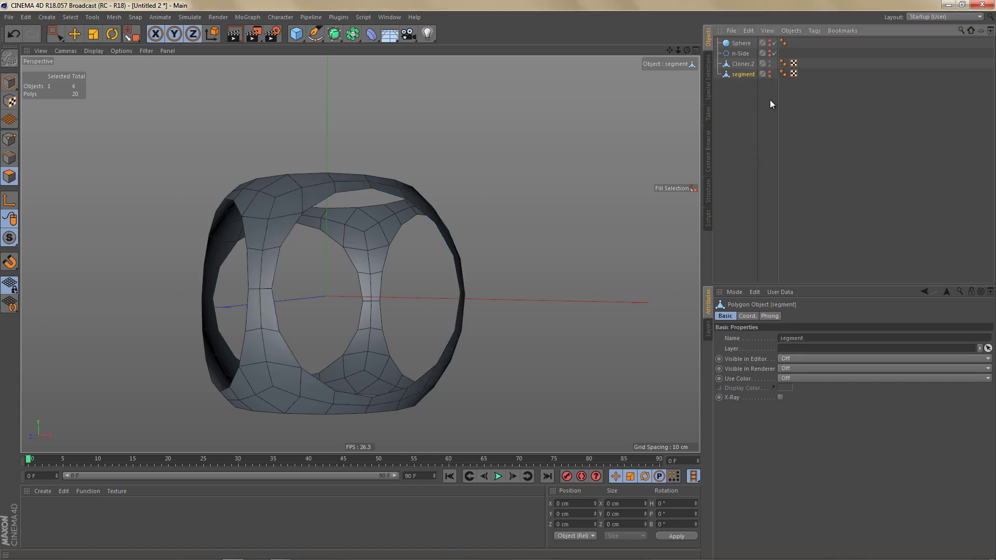
# - Place the Cloner.2 mesh below the segment in the object list and rename it "sphere with holes"
pyautogui.moveTo(740, 80); pyautogui.dragTo(740, 77)
pyautogui.doubleClick(742, 74)
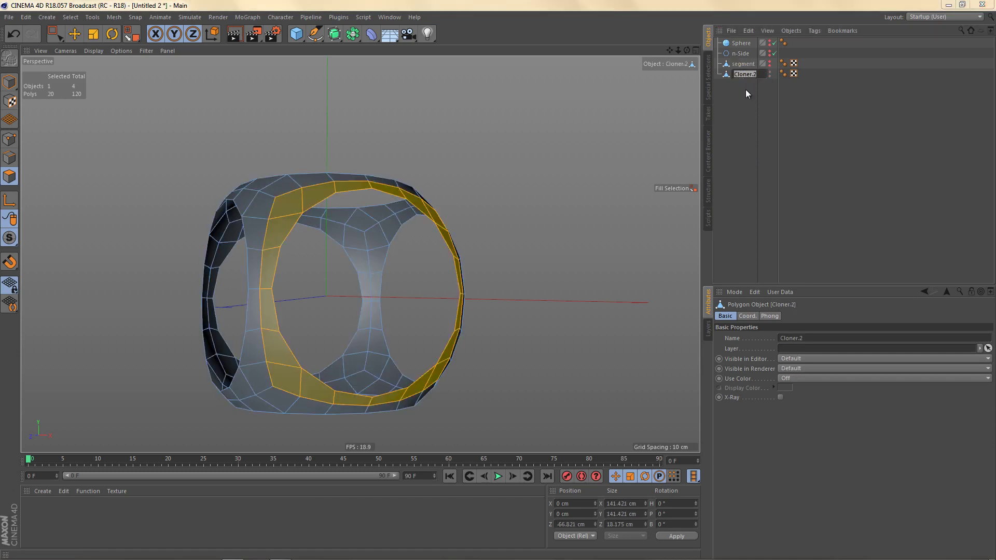
pyautogui.write('sphere with holes')
pyautogui.press('Return')
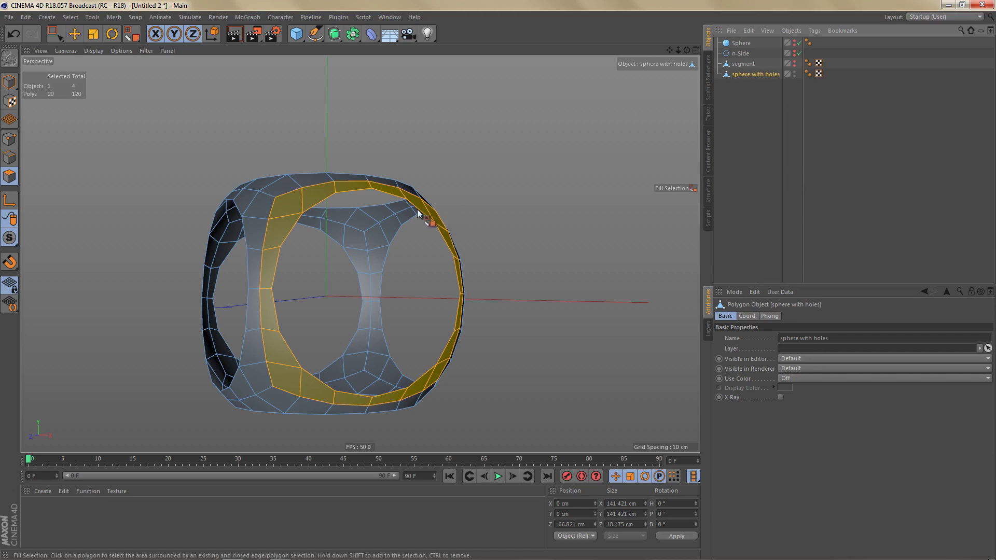
# - Align the workplane to the three polygons meeting at one corner, add a cylinder there, and restore the default workplane
pyautogui.moveTo(416, 208)
pyautogui.keyDown('alt'); pyautogui.mouseDown()
pyautogui.moveTo(394, 231)
pyautogui.moveTo(387, 262)
pyautogui.moveTo(381, 244)
pyautogui.moveTo(313, 271)
pyautogui.moveTo(402, 285)
pyautogui.moveTo(367, 266)
pyautogui.moveTo(397, 240)
pyautogui.moveTo(403, 249)
pyautogui.moveTo(408, 229)
pyautogui.mouseUp(); pyautogui.keyUp('alt')
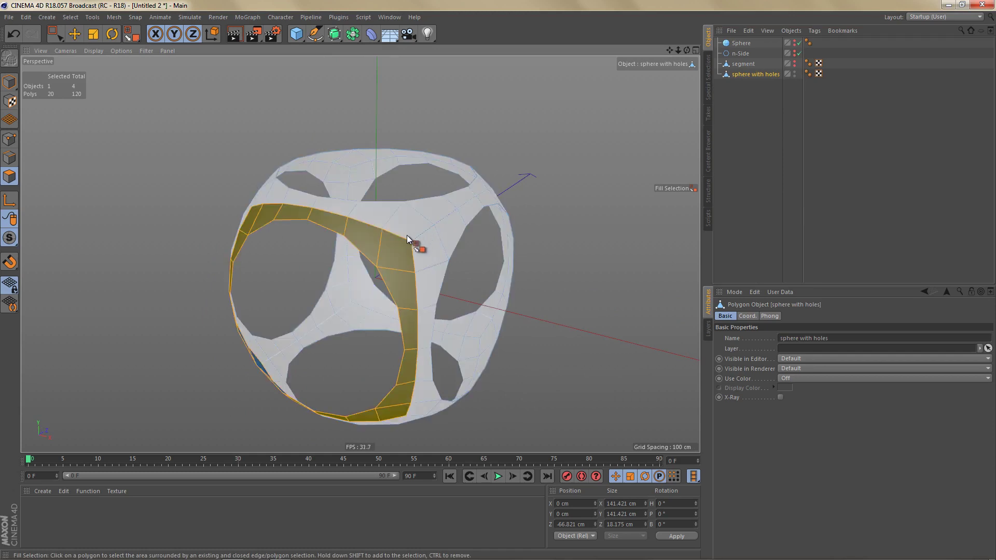
pyautogui.press('9')
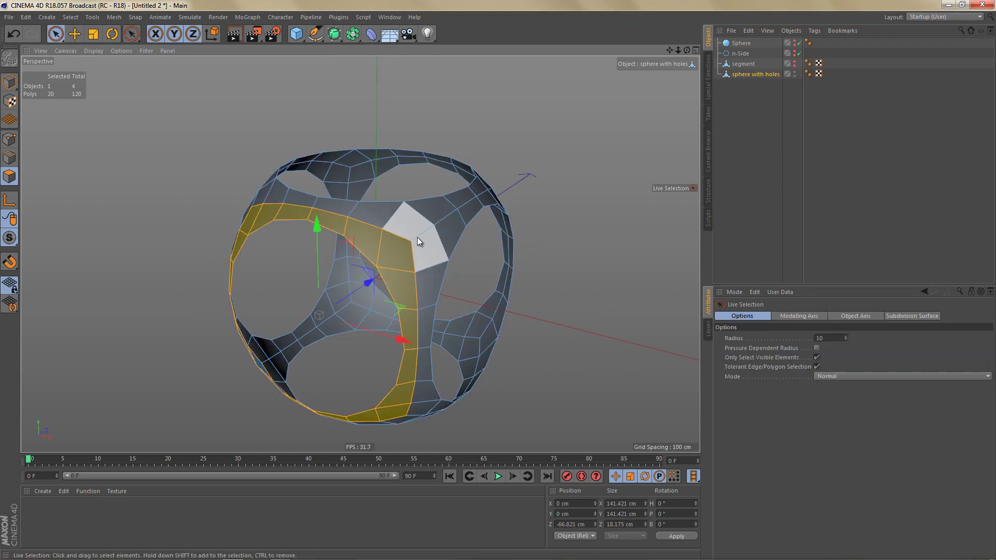
pyautogui.moveTo(409, 226); pyautogui.dragTo(419, 272)
pyautogui.keyDown('alt'); pyautogui.moveTo(402, 249); pyautogui.dragTo(445, 253, button='middle'); pyautogui.keyUp('alt')
pyautogui.moveTo(10, 285); pyautogui.dragTo(88, 375)
pyautogui.moveTo(296, 34); pyautogui.dragTo(498, 51)
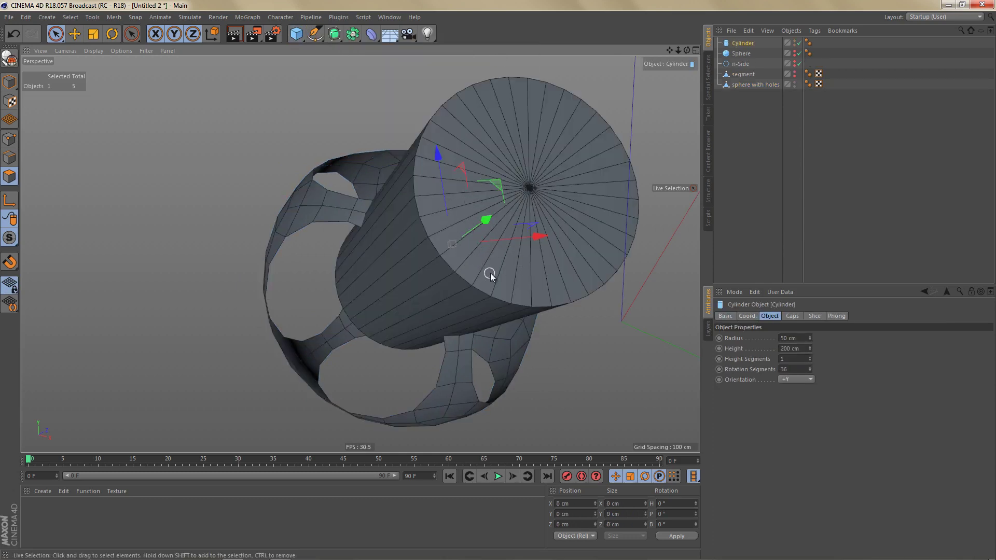
pyautogui.moveTo(9, 284); pyautogui.dragTo(111, 334)
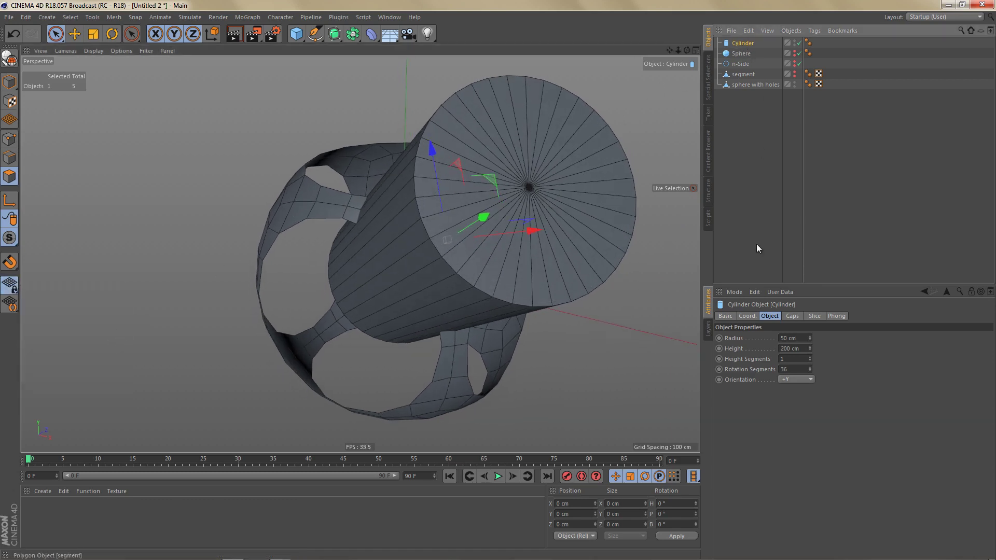
# - Set the cylinder's radius to 11 cm, rotation segments to 6 and height to 74 cm
pyautogui.moveTo(811, 338); pyautogui.dragTo(811, 338)
pyautogui.keyDown('alt'); pyautogui.moveTo(485, 253); pyautogui.dragTo(470, 221); pyautogui.keyUp('alt')
pyautogui.scroll(3, 469, 220)
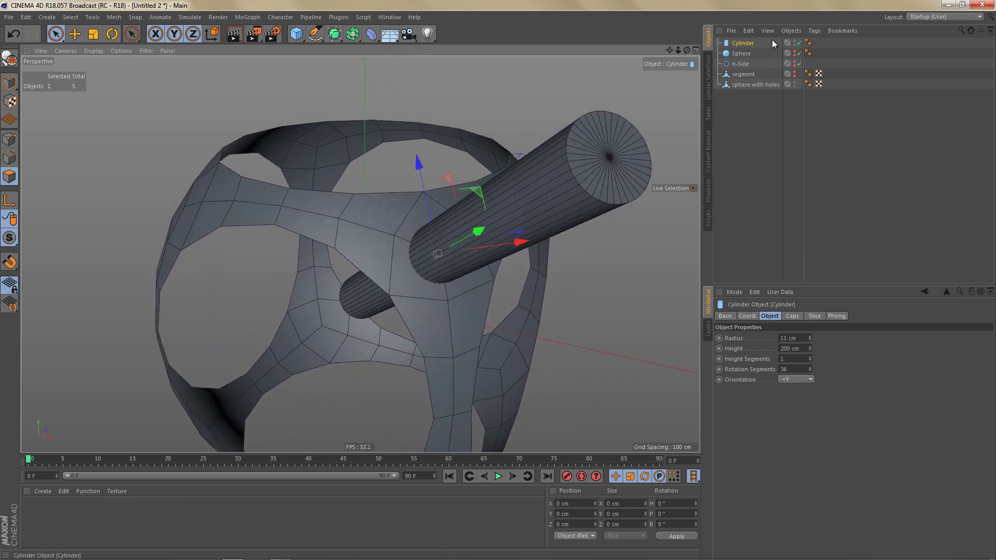
pyautogui.click(799, 43)
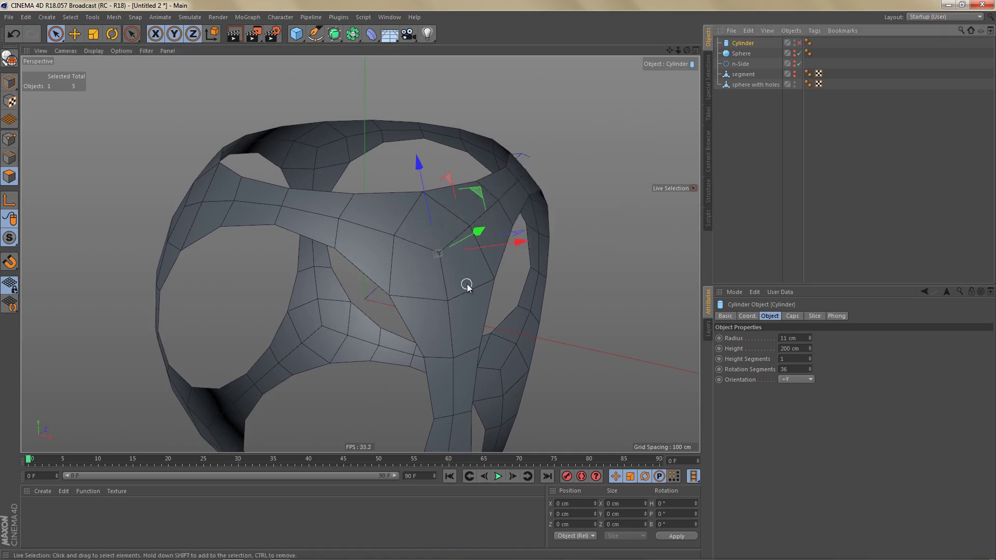
pyautogui.click(799, 43)
pyautogui.click(787, 370)
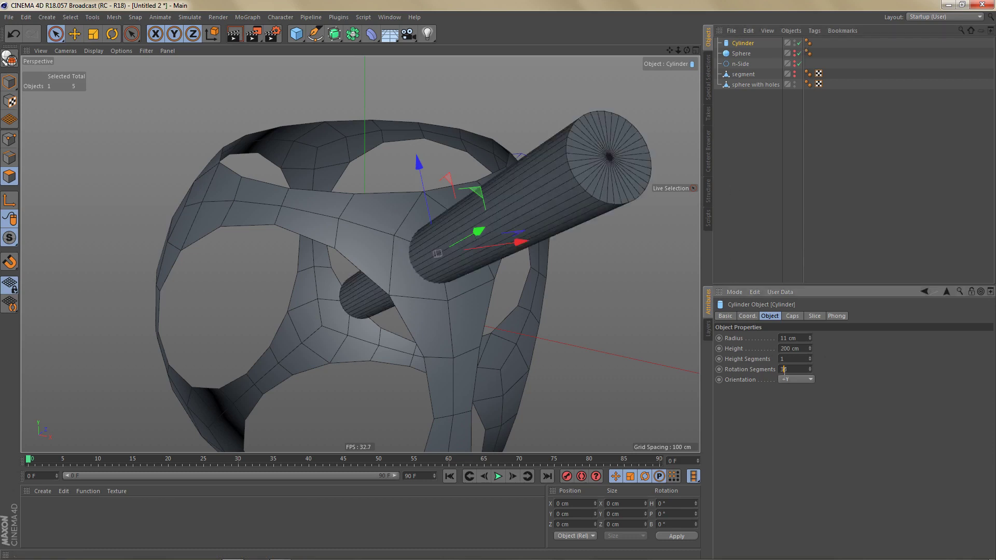
pyautogui.write('6')
pyautogui.press('Return')
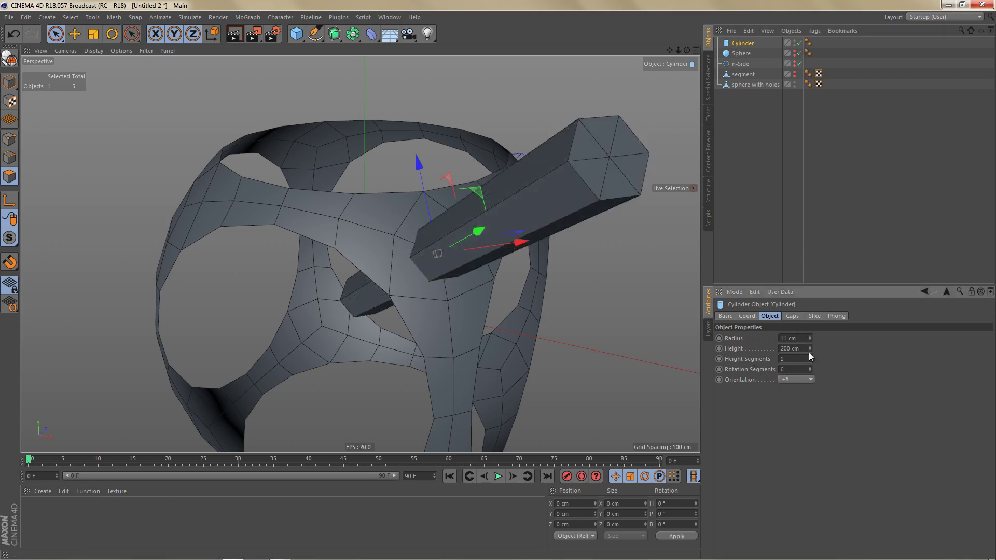
pyautogui.moveTo(810, 350)
pyautogui.mouseDown()
pyautogui.moveTo(801, 380)
pyautogui.moveTo(810, 350)
pyautogui.mouseUp()
pyautogui.keyDown('alt'); pyautogui.moveTo(453, 188); pyautogui.dragTo(535, 169); pyautogui.keyUp('alt')
pyautogui.keyDown('alt'); pyautogui.moveTo(536, 169); pyautogui.dragTo(581, 159, button='right'); pyautogui.keyUp('alt')
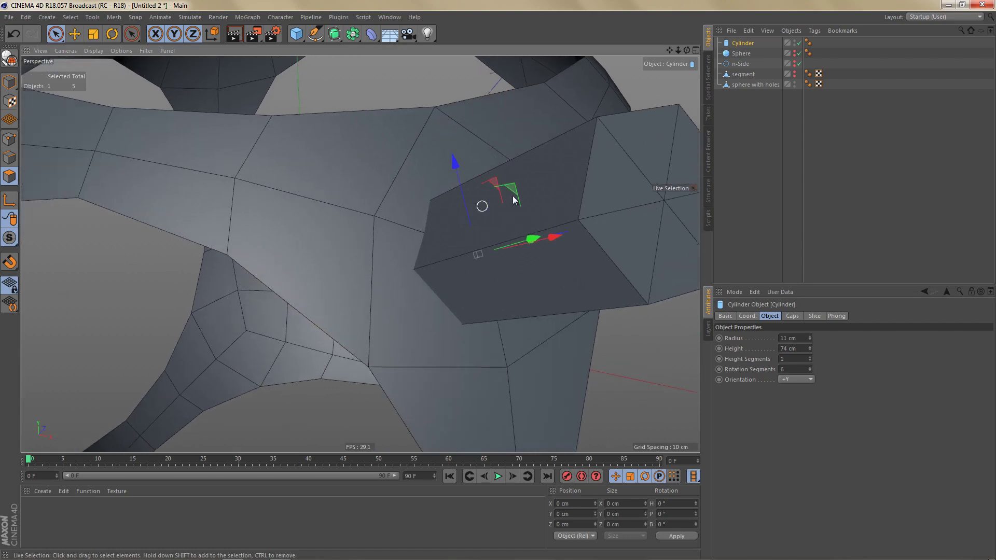
# - Rotate the cylinder about its long axis so its corners line up with the mesh edges radiating from the corner point
pyautogui.keyDown('alt'); pyautogui.moveTo(513, 199); pyautogui.dragTo(501, 213); pyautogui.keyUp('alt')
pyautogui.press('r')
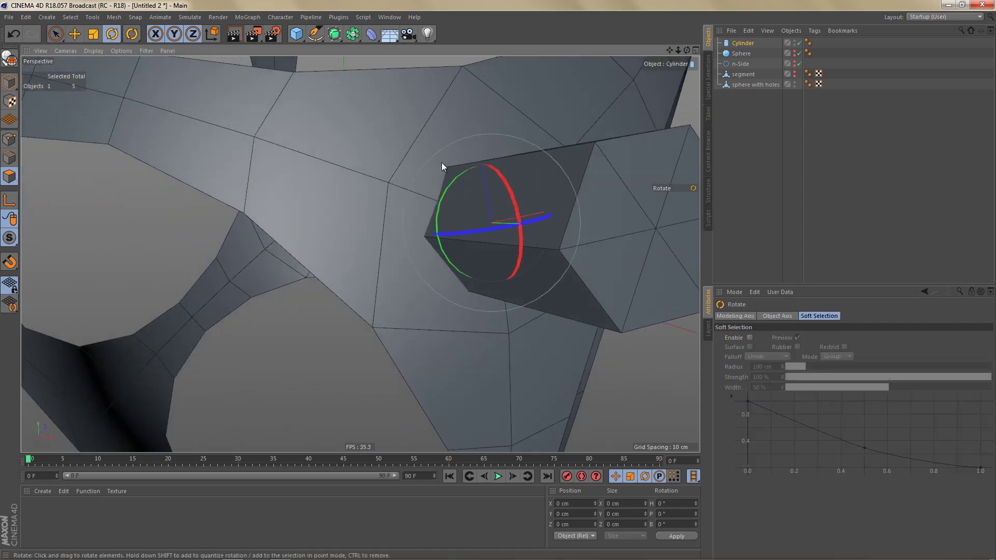
pyautogui.keyDown('alt'); pyautogui.moveTo(459, 176); pyautogui.dragTo(474, 180); pyautogui.keyUp('alt')
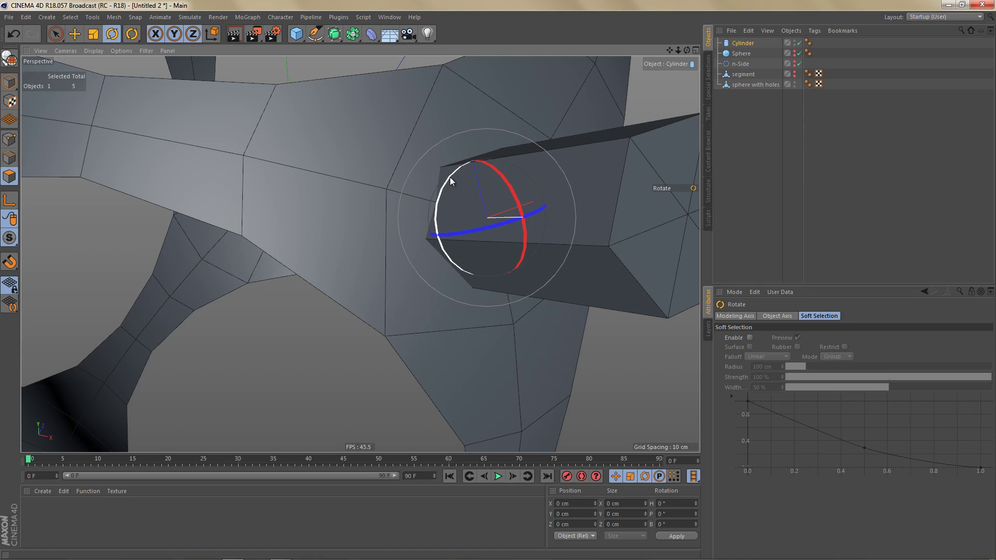
pyautogui.moveTo(450, 176); pyautogui.dragTo(141, 126)
pyautogui.scroll(5, 423, 200)
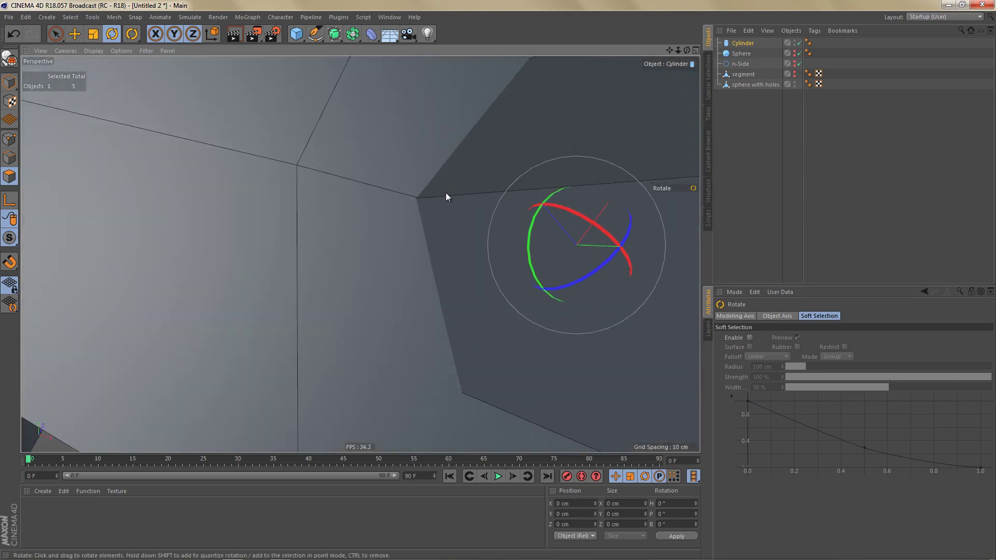
pyautogui.scroll(-3, 446, 196)
pyautogui.scroll(-3, 397, 197)
pyautogui.keyDown('alt'); pyautogui.moveTo(356, 262); pyautogui.dragTo(337, 283, button='right'); pyautogui.keyUp('alt')
pyautogui.keyDown('alt'); pyautogui.moveTo(462, 192); pyautogui.dragTo(459, 171, button='middle'); pyautogui.keyUp('alt')
pyautogui.keyDown('alt'); pyautogui.moveTo(459, 170); pyautogui.dragTo(441, 166); pyautogui.keyUp('alt')
pyautogui.keyDown('alt'); pyautogui.moveTo(433, 170); pyautogui.dragTo(408, 198, button='right'); pyautogui.keyUp('alt')
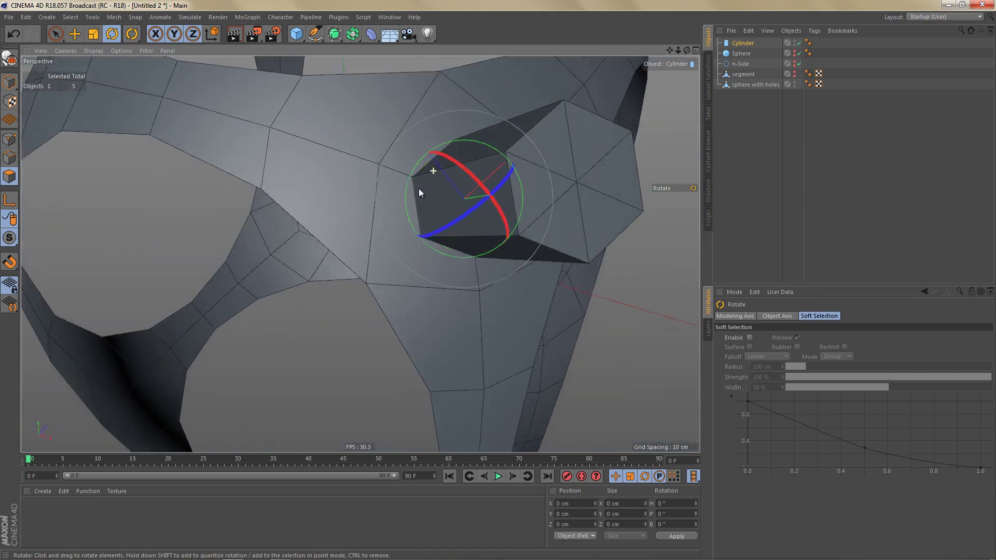
pyautogui.scroll(-5, 409, 203)
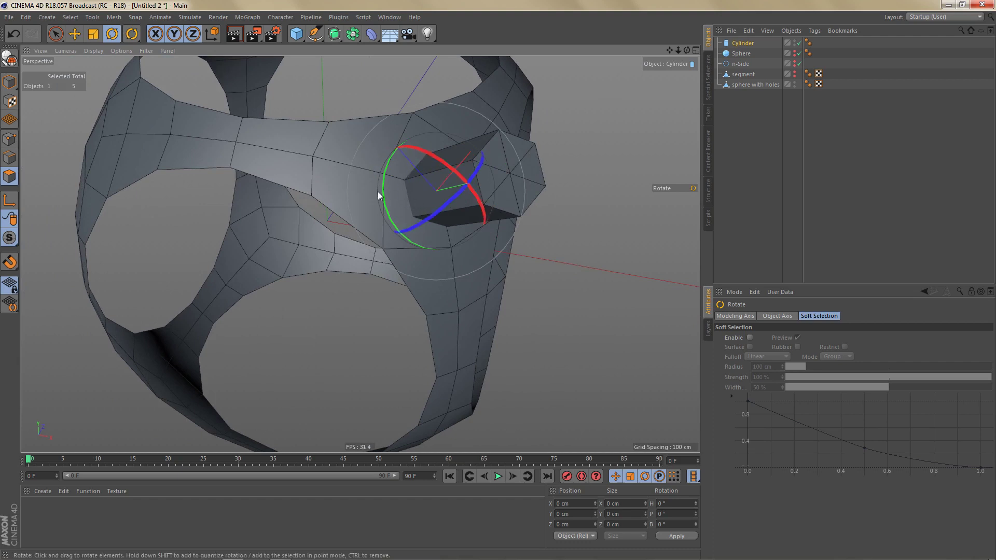
# - Open the Front view, move the cylinder below the holed sphere in the object list, and select the holed sphere
pyautogui.middleClick(493, 277)
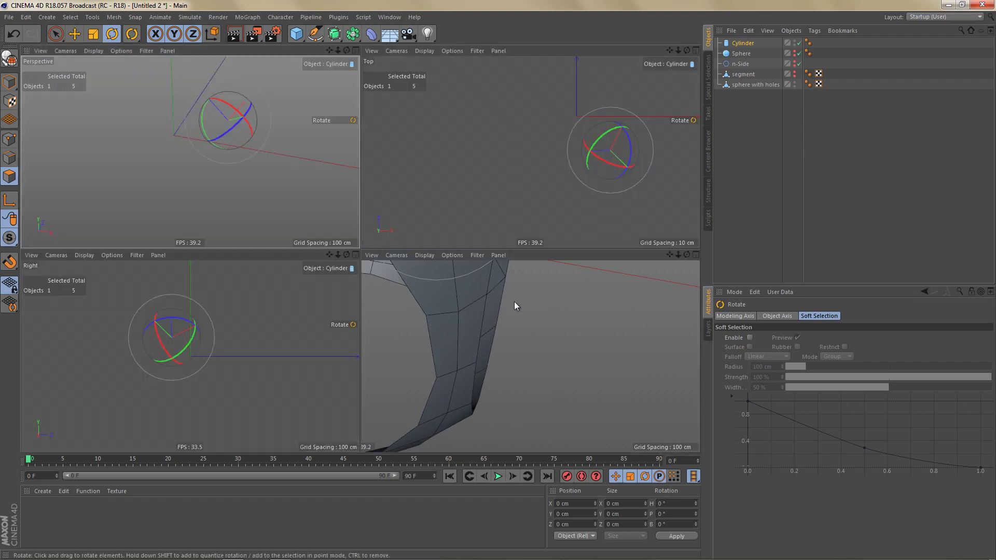
pyautogui.middleClick(519, 309)
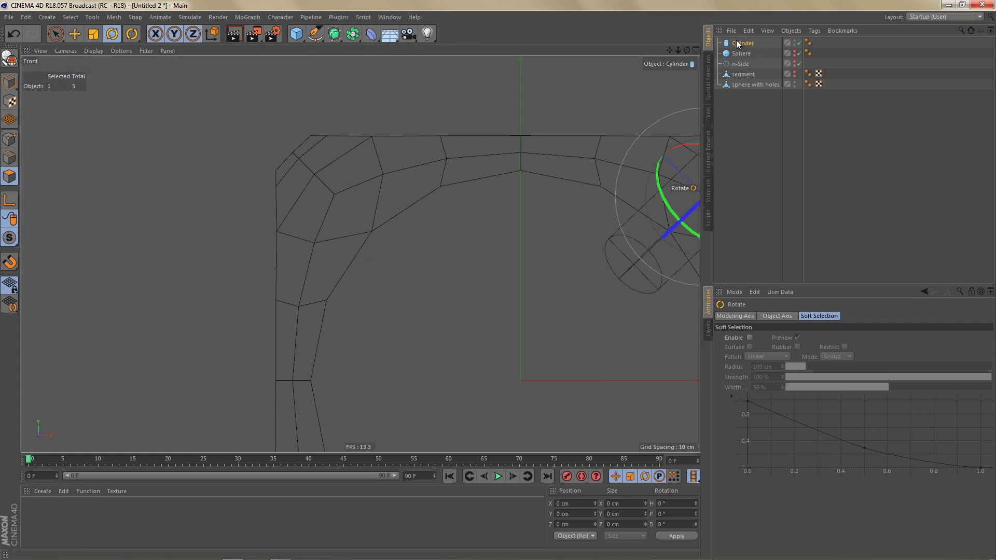
pyautogui.moveTo(737, 42); pyautogui.dragTo(745, 127)
pyautogui.click(743, 76)
# - Rectangle-select and delete the left-half and lower-right points in the Front view, leaving the mesh's upper-right quarter
pyautogui.keyDown('alt'); pyautogui.moveTo(530, 186); pyautogui.dragTo(446, 132, button='middle'); pyautogui.keyUp('alt')
pyautogui.press('Return')
pyautogui.press('0')
pyautogui.scroll(-5, 415, 186)
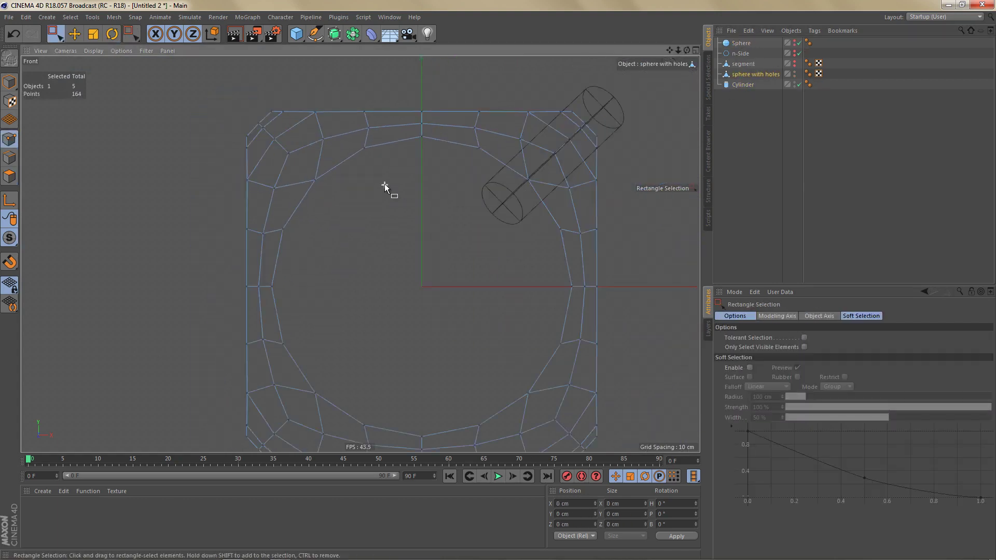
pyautogui.moveTo(244, 90); pyautogui.dragTo(375, 377)
pyautogui.press('Delete')
pyautogui.moveTo(346, 237); pyautogui.dragTo(530, 366)
pyautogui.press('Delete')
# - Delete the rear-half points of the mesh in the Top view, keeping the corner pierced by the cylinder, and return to Perspective
pyautogui.middleClick(513, 259)
pyautogui.middleClick(531, 190)
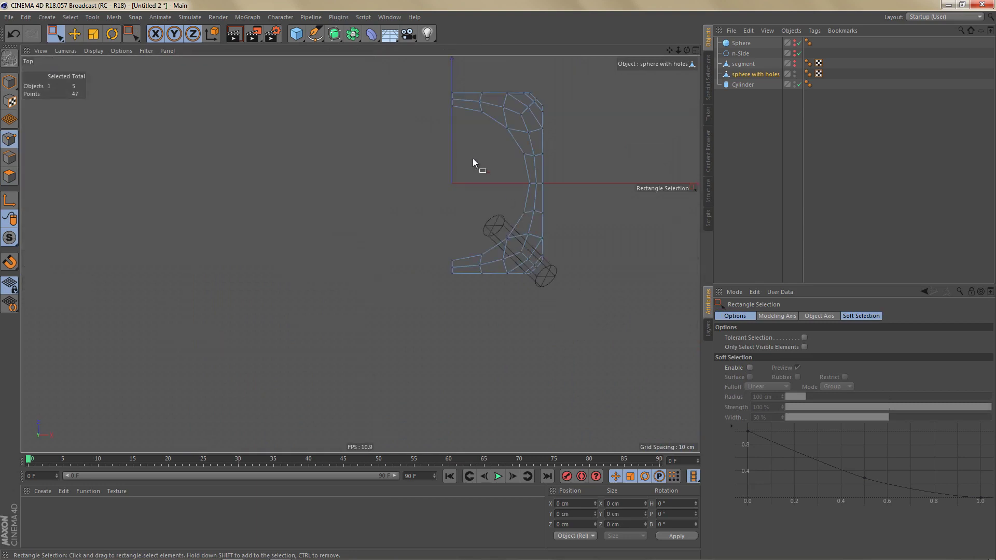
pyautogui.moveTo(433, 75); pyautogui.dragTo(592, 175)
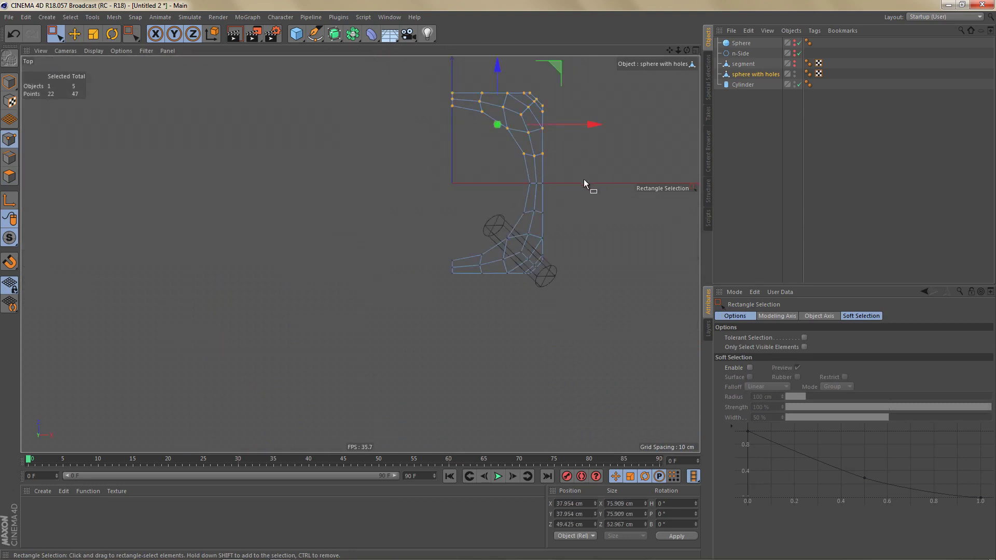
pyautogui.press('Delete')
pyautogui.middleClick(484, 250)
pyautogui.middleClick(310, 168)
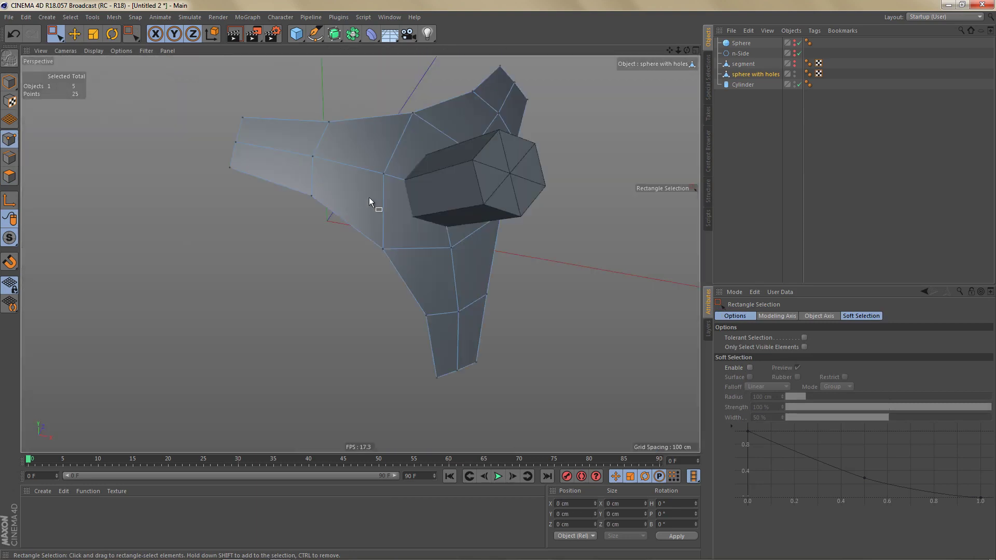
# - Subtract the hexagonal cylinder from the corner mesh with a Boole, enabling Create single object
pyautogui.keyDown('alt'); pyautogui.moveTo(440, 234); pyautogui.dragTo(435, 255, button='middle'); pyautogui.keyUp('alt')
pyautogui.keyDown('alt'); pyautogui.moveTo(440, 234); pyautogui.dragTo(461, 224); pyautogui.keyUp('alt')
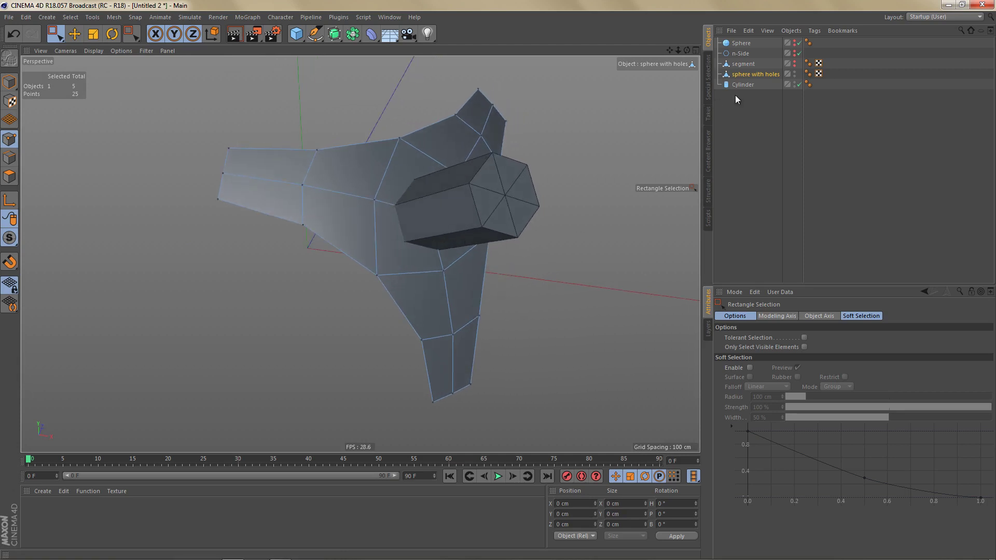
pyautogui.click(352, 34)
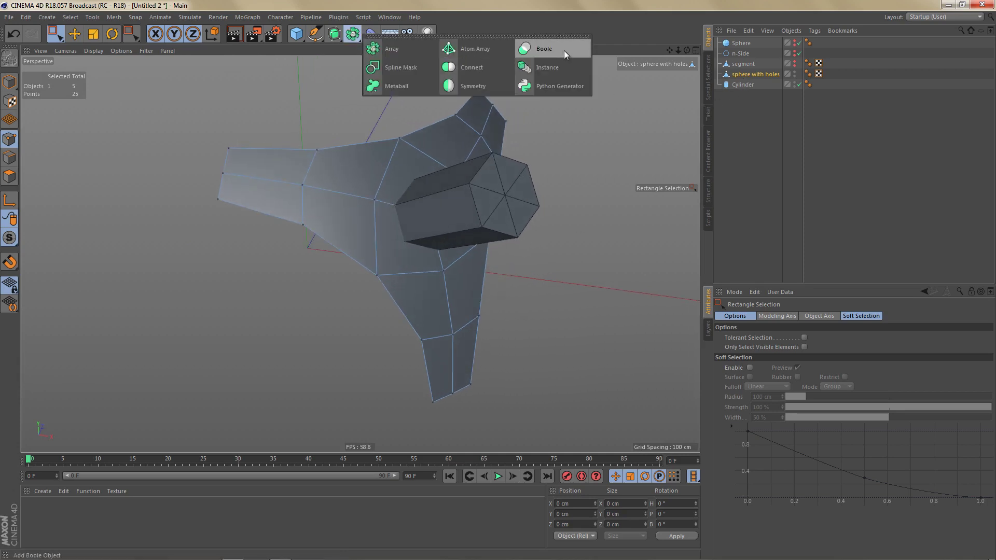
pyautogui.keyDown('alt'); pyautogui.click(565, 53); pyautogui.keyUp('alt')
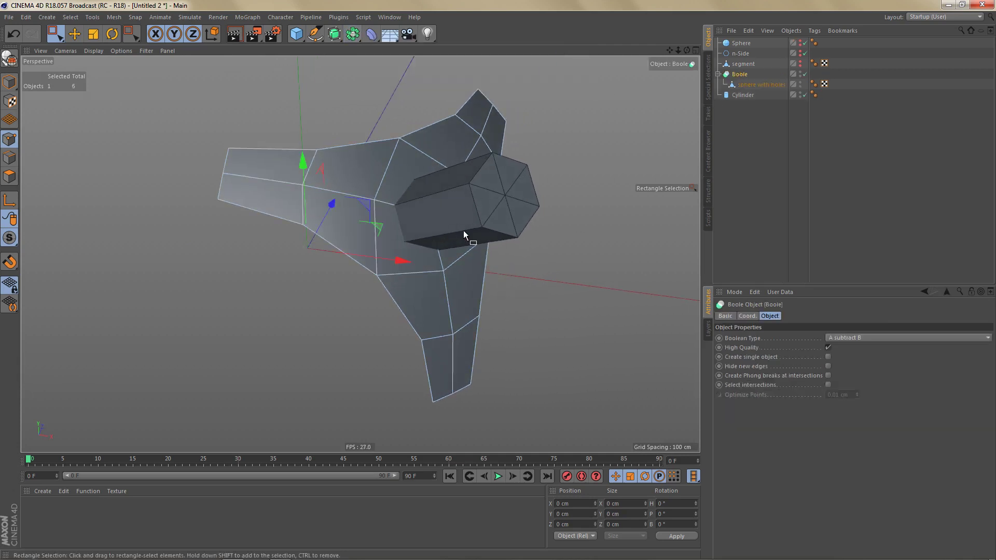
pyautogui.moveTo(745, 96); pyautogui.dragTo(751, 92)
pyautogui.click(740, 74)
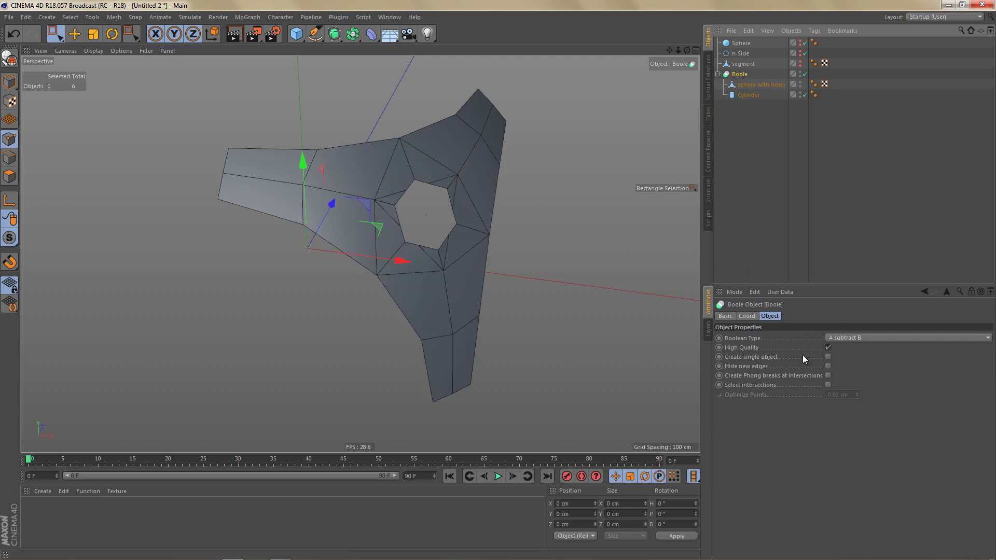
pyautogui.click(830, 356)
# - Name the Boole "sphere with holes" after its child mesh and convert it to an editable polygon object
pyautogui.keyDown('alt'); pyautogui.moveTo(534, 167); pyautogui.dragTo(562, 159, button='middle'); pyautogui.keyUp('alt')
pyautogui.doubleClick(747, 84)
pyautogui.hotkey('ctrl', 'c')
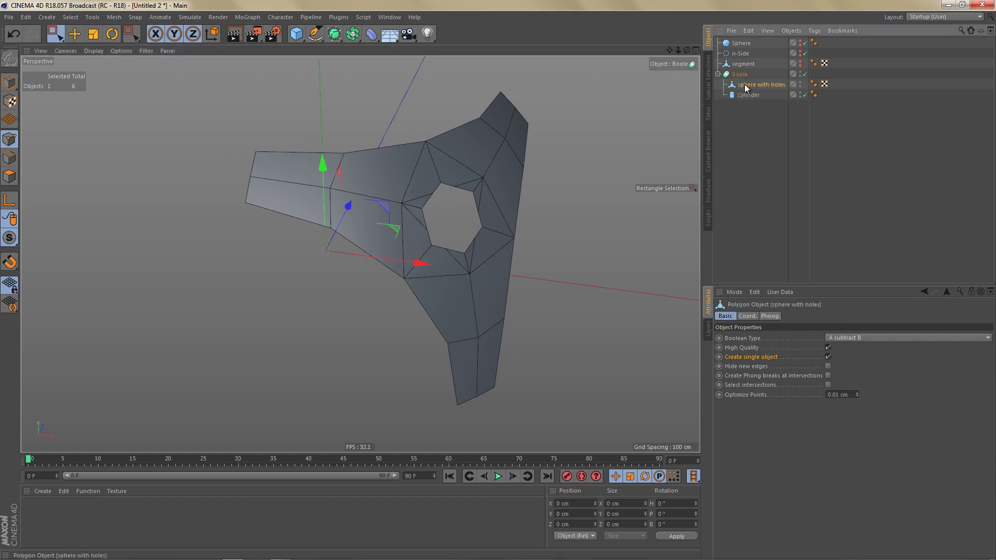
pyautogui.press('Up')
pyautogui.hotkey('ctrl', 'v')
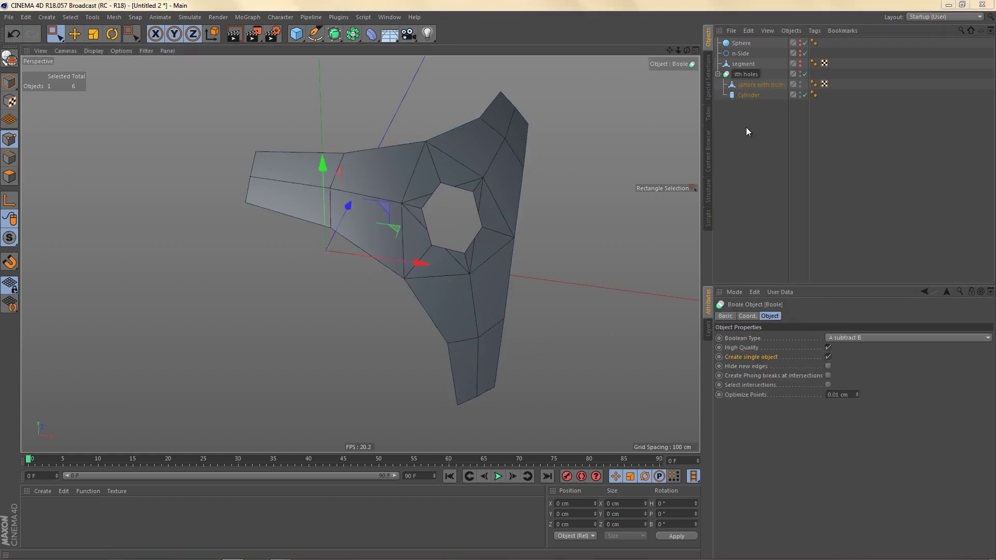
pyautogui.press('Return')
pyautogui.press('c')
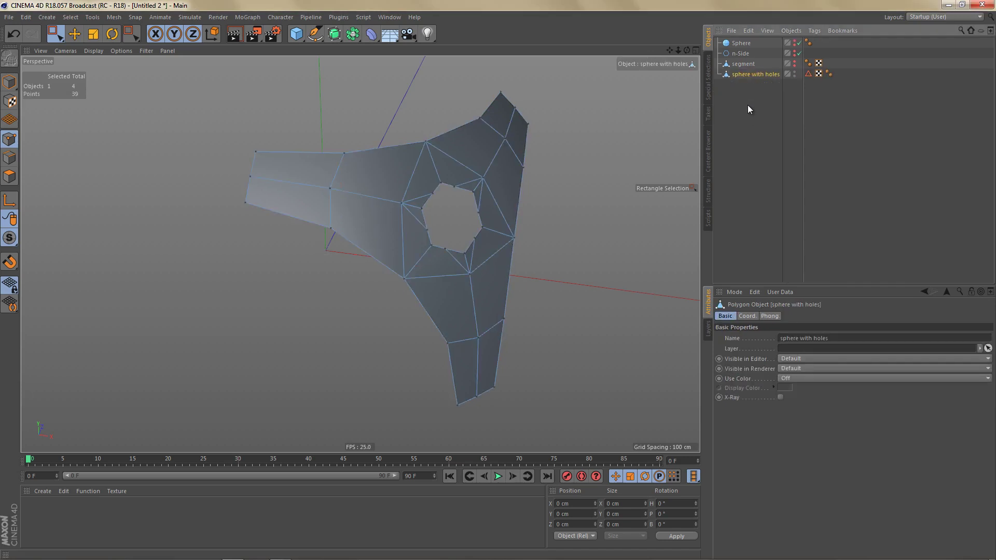
# - Weld the extra points beside the hexagonal hole's upper-right corner into that corner point
pyautogui.scroll(5, 456, 204)
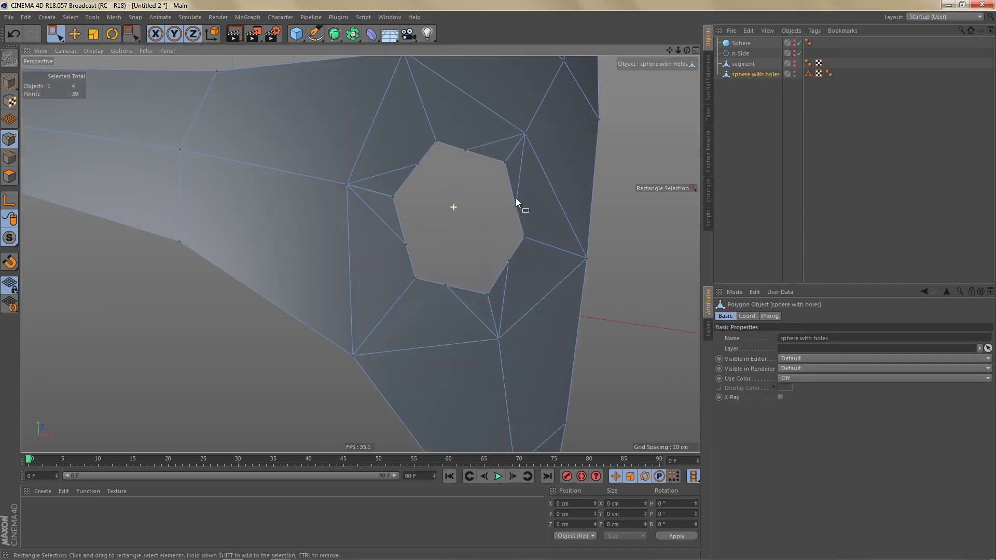
pyautogui.scroll(1, 503, 189)
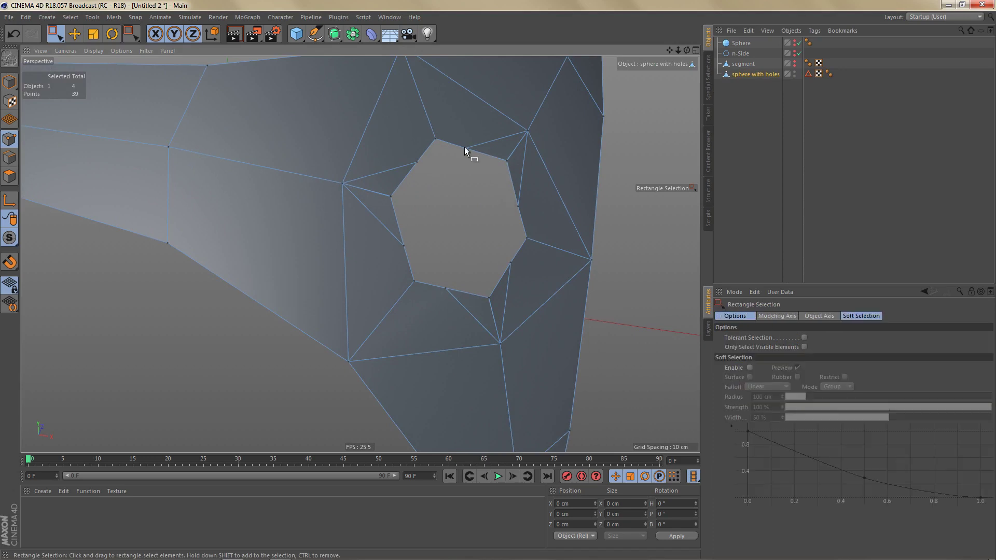
pyautogui.moveTo(456, 140); pyautogui.dragTo(525, 214)
pyautogui.rightClick(525, 216)
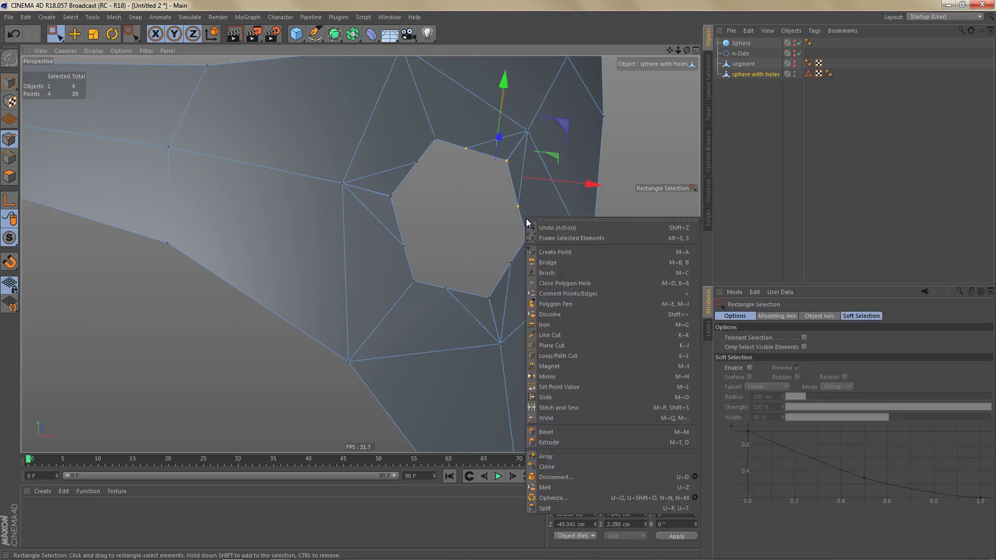
pyautogui.click(556, 419)
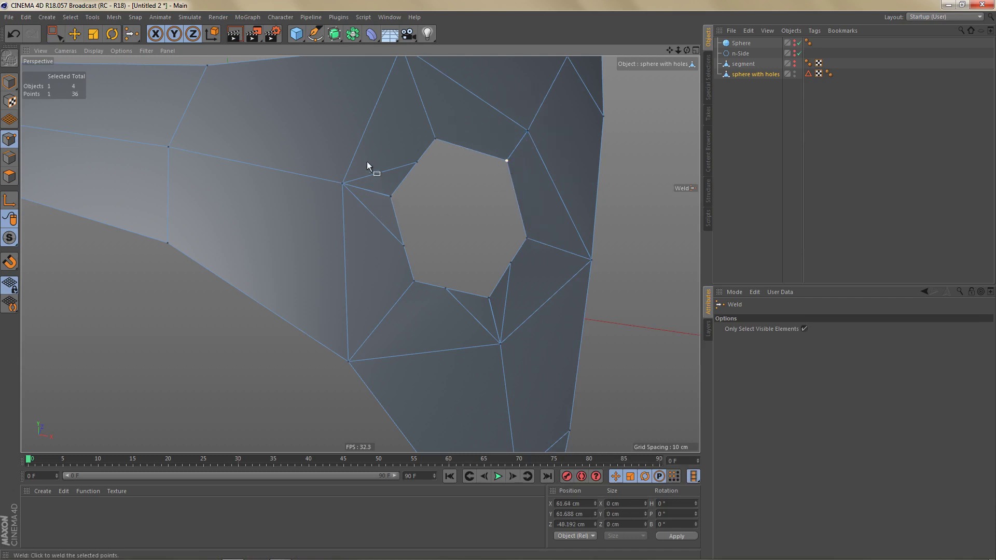
pyautogui.click(507, 161)
# - Weld the remaining extra points around the hexagonal hole into its left and bottom corner points
pyautogui.press('space')
pyautogui.moveTo(375, 150); pyautogui.dragTo(533, 307)
pyautogui.press('space')
pyautogui.click(397, 202)
pyautogui.press('space')
pyautogui.press('space')
pyautogui.click(490, 300)
pyautogui.scroll(-8, 544, 276)
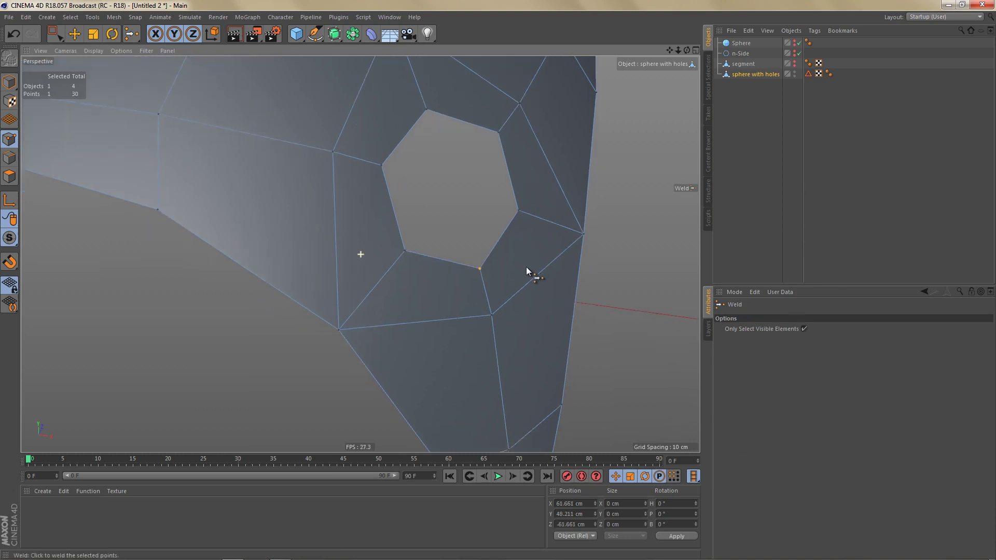
pyautogui.keyDown('alt'); pyautogui.moveTo(502, 282); pyautogui.dragTo(488, 282); pyautogui.keyUp('alt')
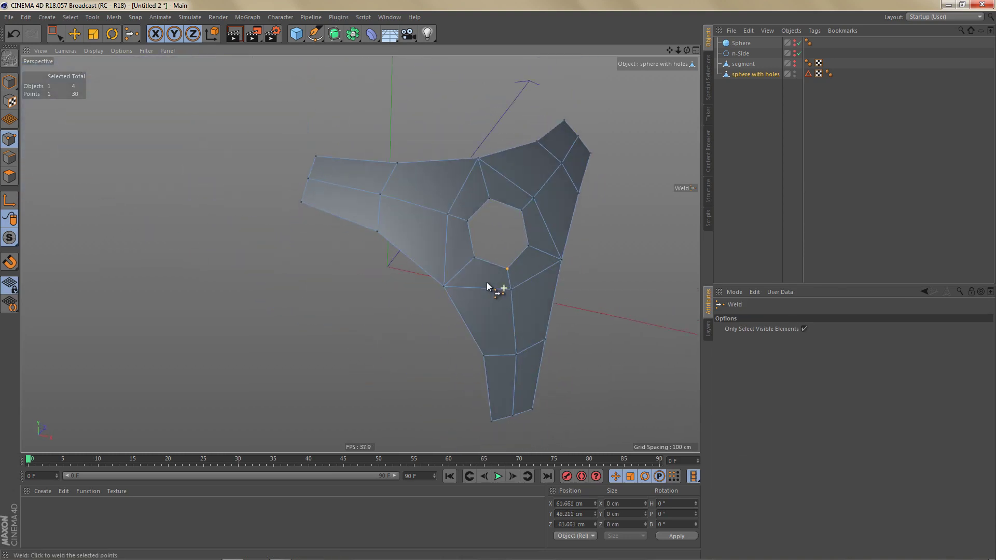
# - Add a Shrink Wrap deformer to the "sphere with holes" mesh and set Sphere as its target object
pyautogui.keyDown('alt'); pyautogui.moveTo(498, 198); pyautogui.dragTo(482, 194, button='middle'); pyautogui.keyUp('alt')
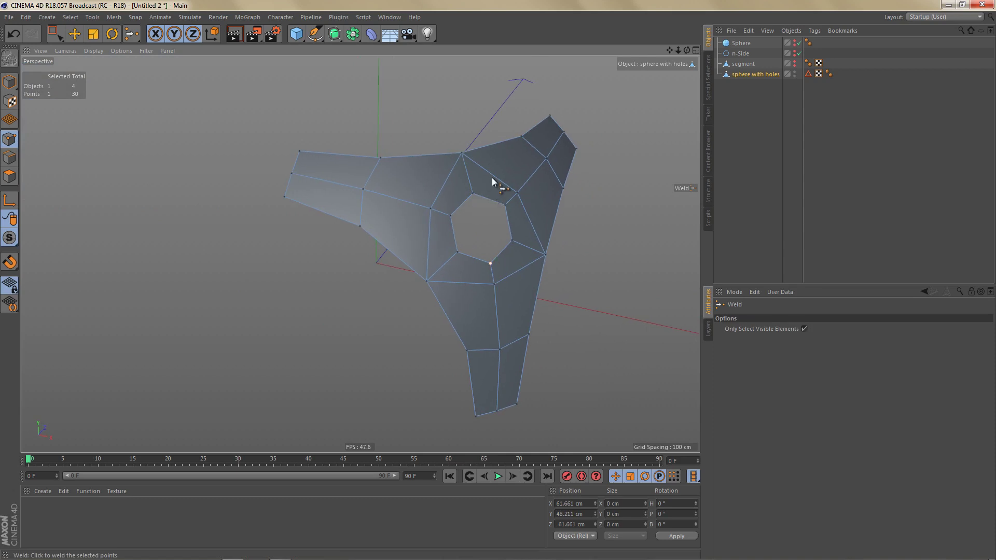
pyautogui.keyDown('alt'); pyautogui.moveTo(496, 180); pyautogui.dragTo(519, 177); pyautogui.keyUp('alt')
pyautogui.click(372, 33)
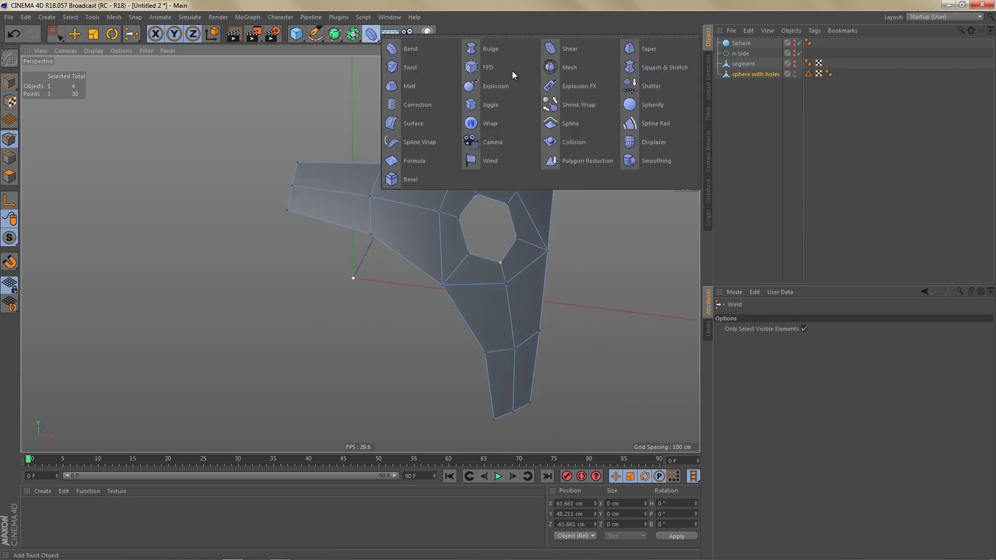
pyautogui.click(578, 102)
pyautogui.keyDown('alt'); pyautogui.moveTo(527, 203); pyautogui.dragTo(536, 200); pyautogui.keyUp('alt')
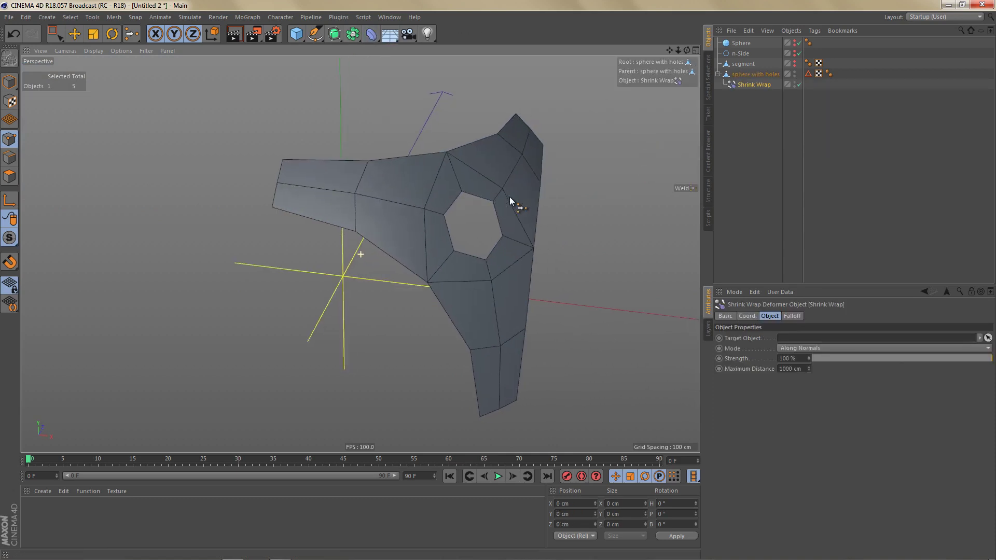
pyautogui.moveTo(741, 46); pyautogui.dragTo(799, 342)
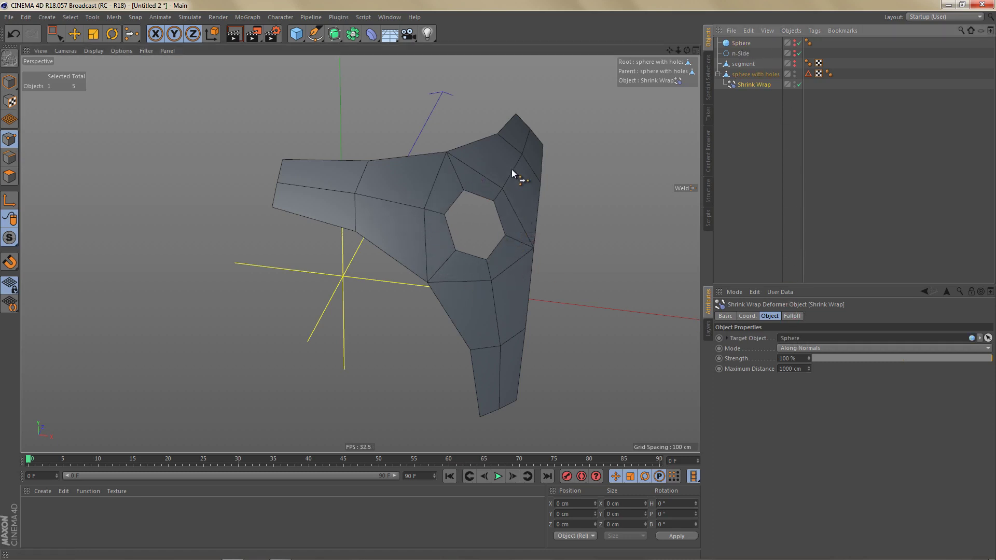
pyautogui.keyDown('alt'); pyautogui.moveTo(502, 181); pyautogui.dragTo(501, 178); pyautogui.keyUp('alt')
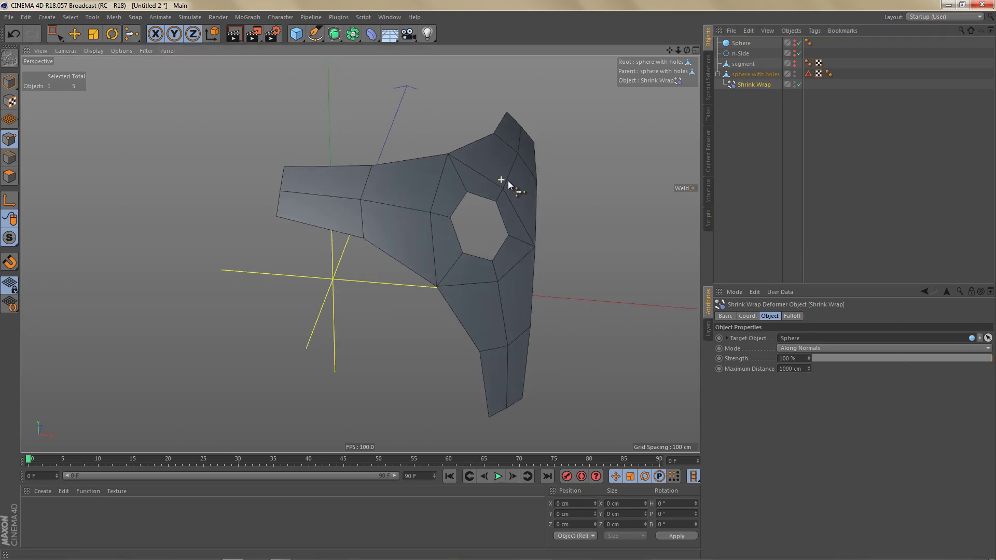
# - Bake the shrink-wrapped mesh with Current State to Object and delete the original mesh with its deformer
pyautogui.rightClick(745, 75)
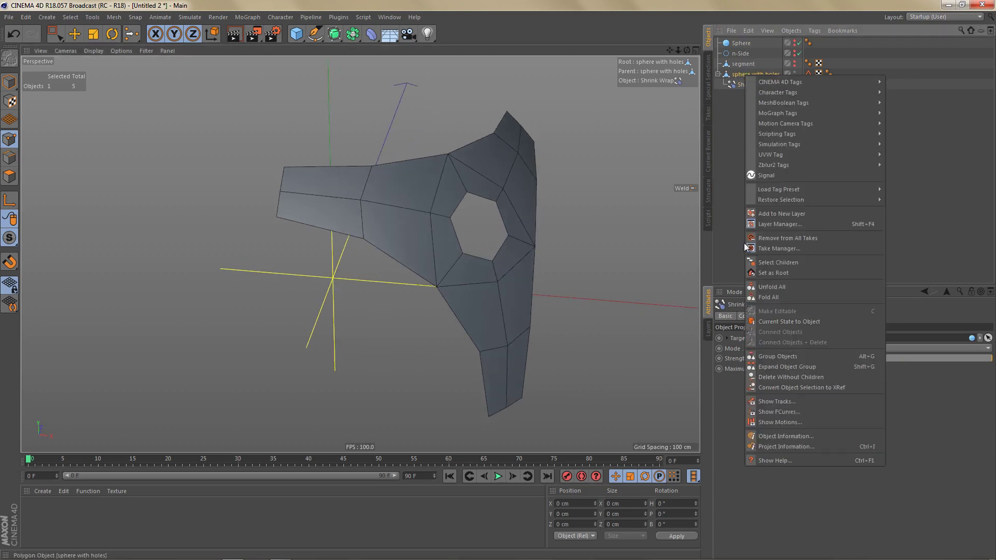
pyautogui.click(778, 322)
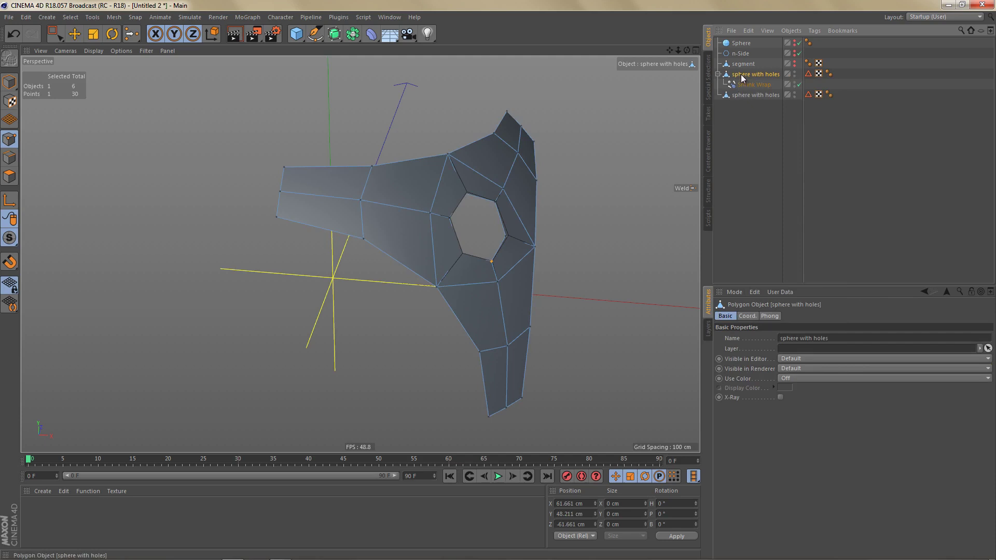
pyautogui.press('Delete')
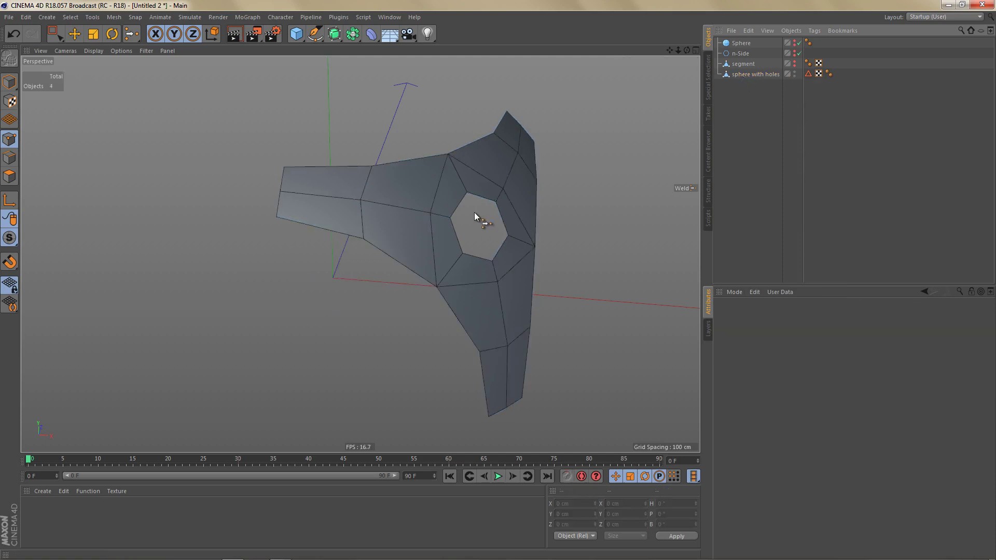
# - Slide a cloned copy of the hexagonal hole's edge loop outward with an offset of 1.5 cm
pyautogui.keyDown('alt'); pyautogui.moveTo(474, 211); pyautogui.dragTo(449, 186, button='middle'); pyautogui.keyUp('alt')
pyautogui.keyDown('alt'); pyautogui.moveTo(397, 187); pyautogui.dragTo(429, 184, button='right'); pyautogui.keyUp('alt')
pyautogui.moveTo(411, 176)
pyautogui.keyDown('alt'); pyautogui.mouseDown()
pyautogui.moveTo(388, 170)
pyautogui.moveTo(398, 190)
pyautogui.mouseUp(); pyautogui.keyUp('alt')
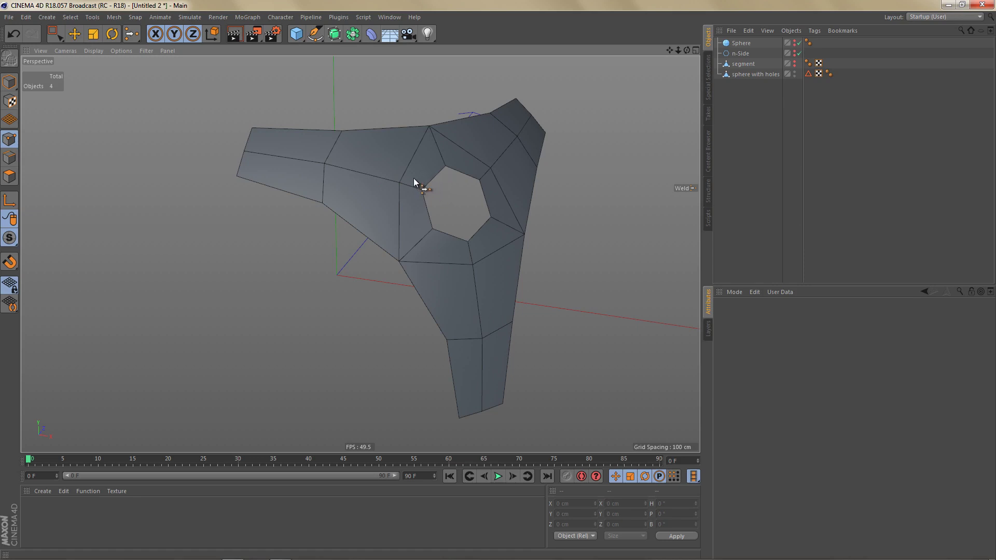
pyautogui.keyDown('alt'); pyautogui.moveTo(423, 179); pyautogui.dragTo(428, 159); pyautogui.keyUp('alt')
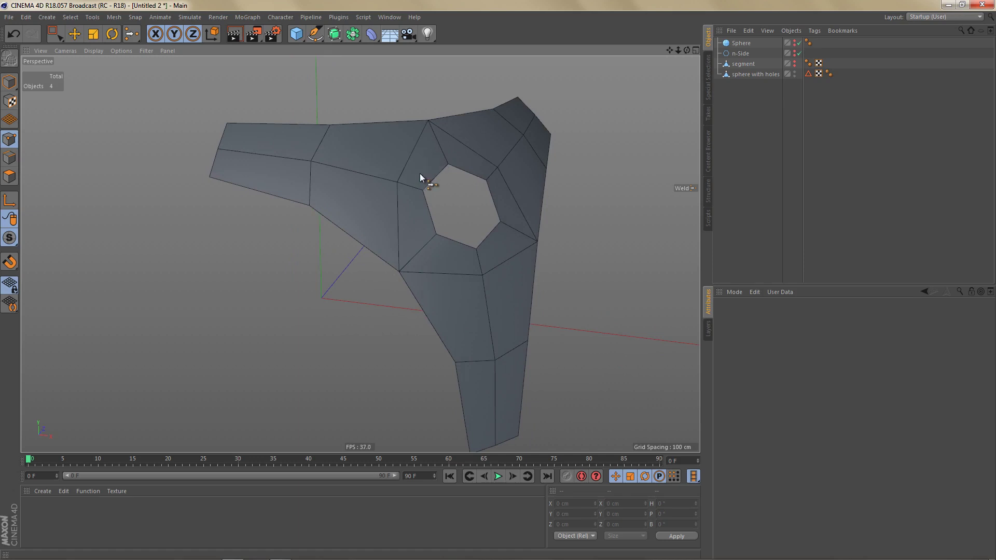
pyautogui.press('Return')
pyautogui.click(755, 74)
pyautogui.scroll(4, 455, 213)
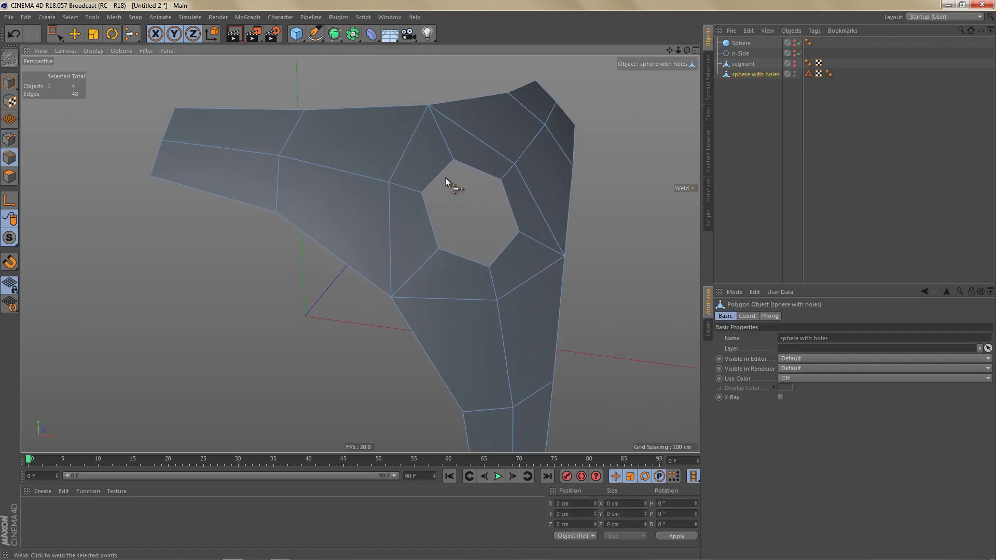
pyautogui.press('e')
pyautogui.doubleClick(440, 175)
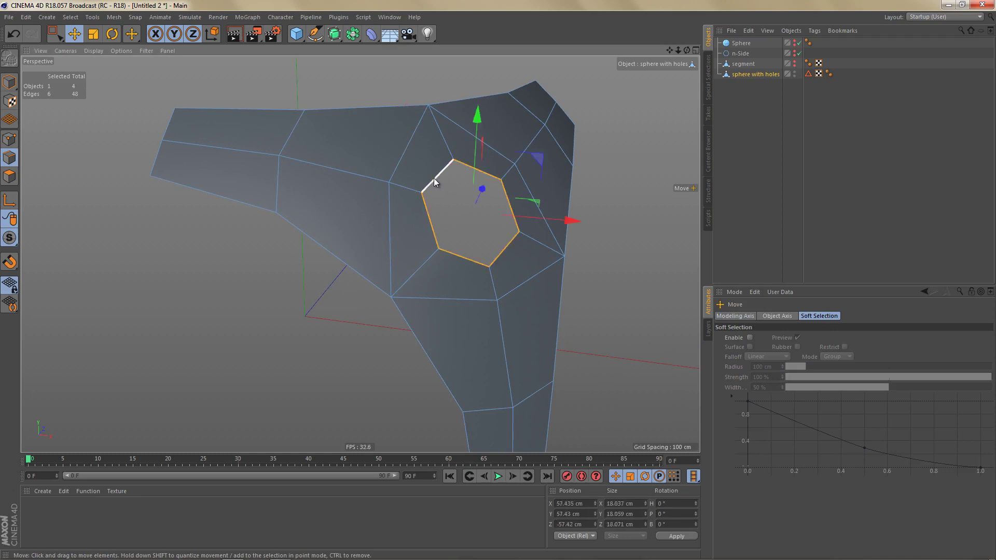
pyautogui.scroll(3, 436, 179)
pyautogui.rightClick(488, 192)
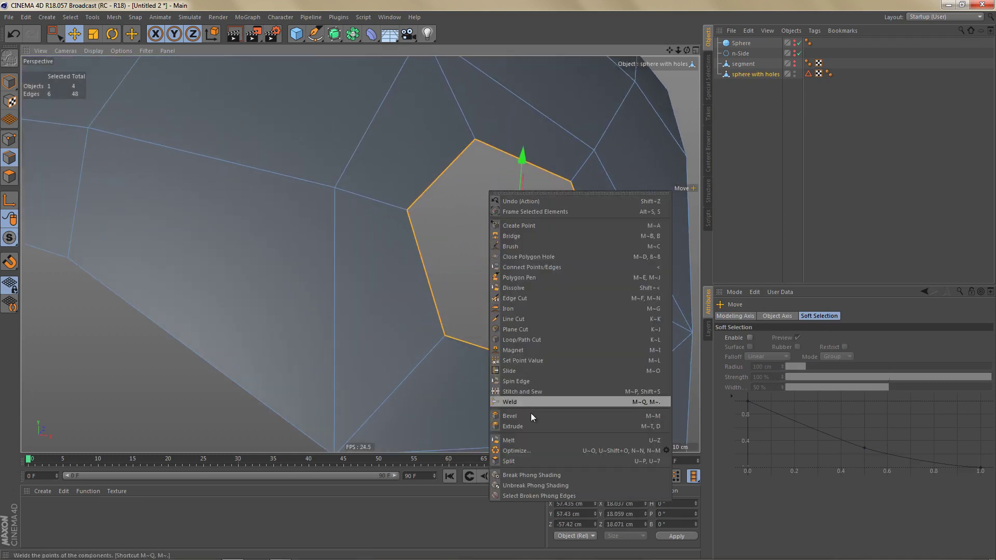
pyautogui.click(539, 372)
pyautogui.scroll(2, 429, 200)
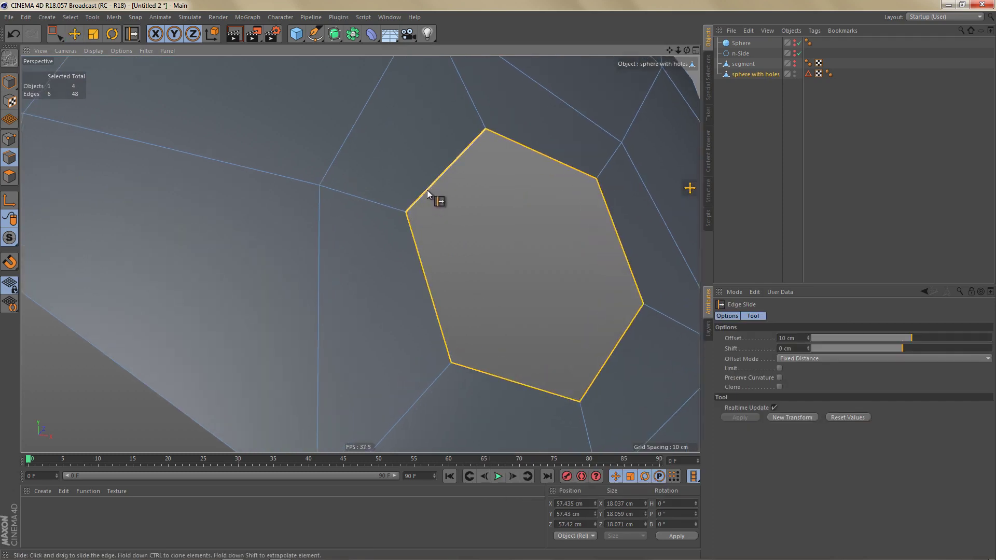
pyautogui.keyDown('ctrl'); pyautogui.moveTo(428, 190); pyautogui.dragTo(410, 193); pyautogui.keyUp('ctrl')
pyautogui.click(797, 338)
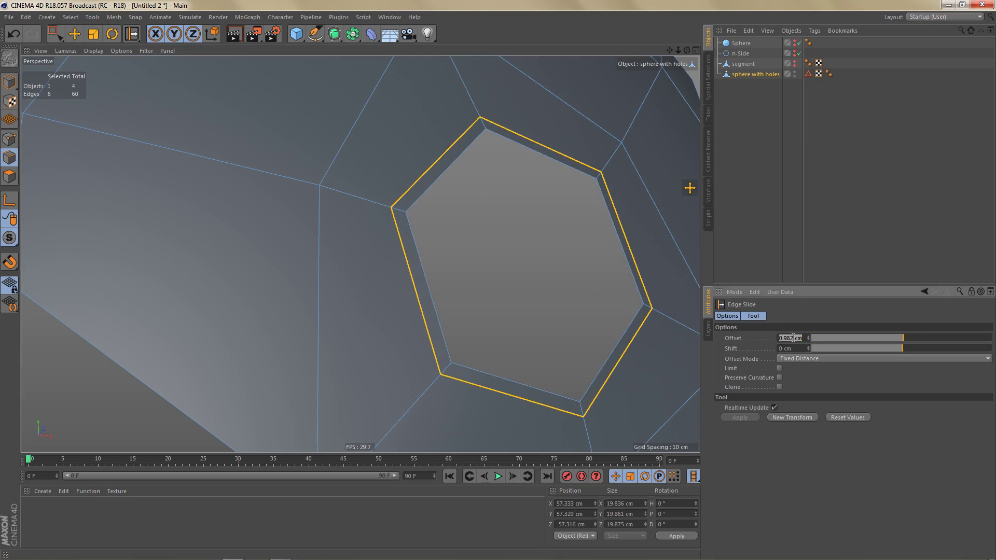
pyautogui.write('1.5')
pyautogui.press('Return')
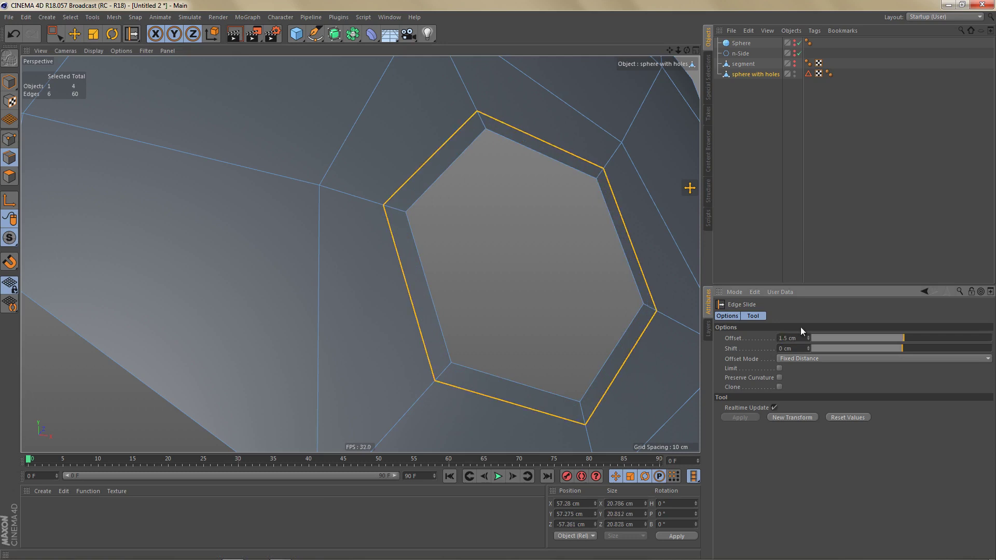
# - Slide a cloned copy of the mesh's lower-left border edges inward with an offset of -1.5 cm
pyautogui.keyDown('alt'); pyautogui.moveTo(606, 148); pyautogui.dragTo(506, 229, button='right'); pyautogui.keyUp('alt')
pyautogui.keyDown('alt'); pyautogui.moveTo(506, 229); pyautogui.dragTo(497, 241, button='middle'); pyautogui.keyUp('alt')
pyautogui.keyDown('alt'); pyautogui.moveTo(473, 228); pyautogui.dragTo(464, 228); pyautogui.keyUp('alt')
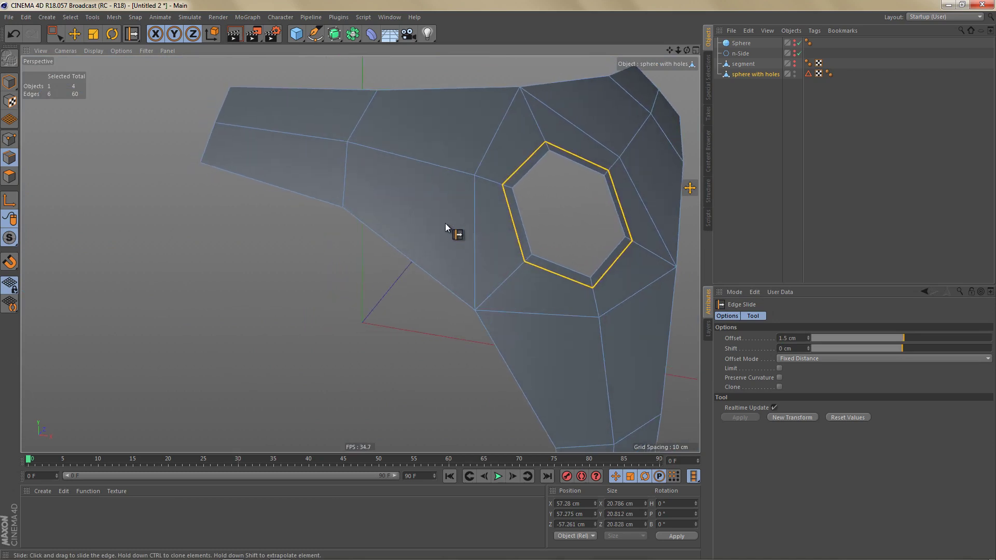
pyautogui.press('e')
pyautogui.doubleClick(308, 195)
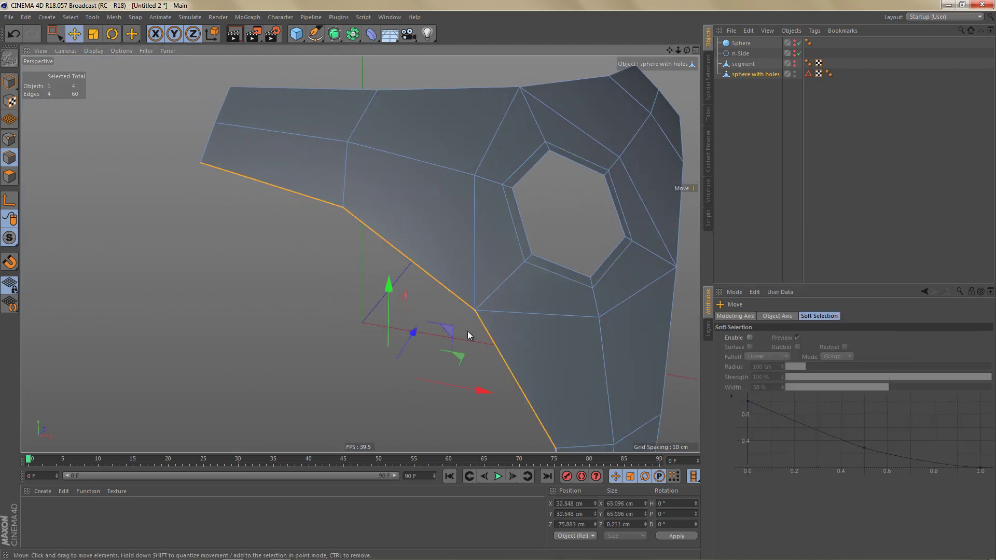
pyautogui.keyDown('shift'); pyautogui.doubleClick(502, 366); pyautogui.keyUp('shift')
pyautogui.scroll(-1, 468, 331)
pyautogui.scroll(3, 412, 216)
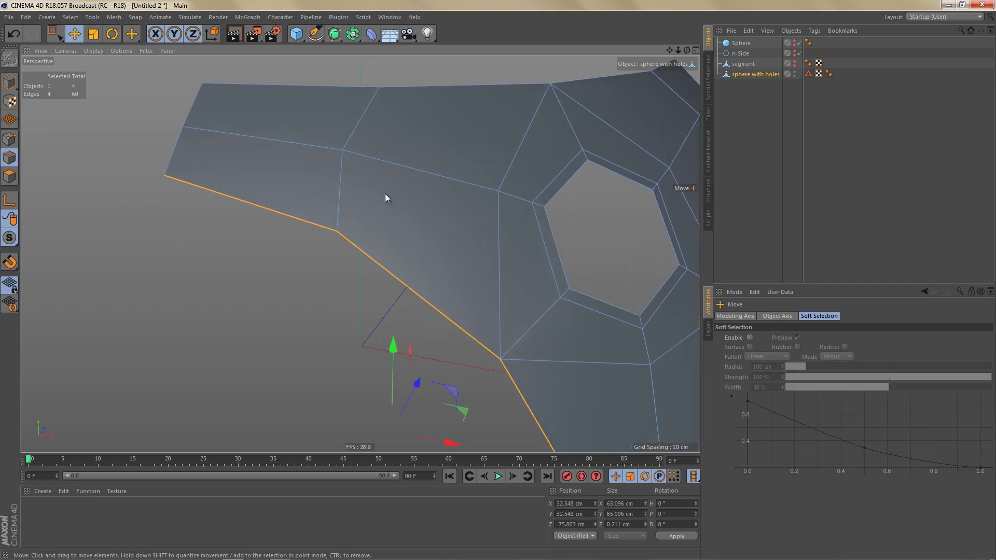
pyautogui.press('m')
pyautogui.press('o')
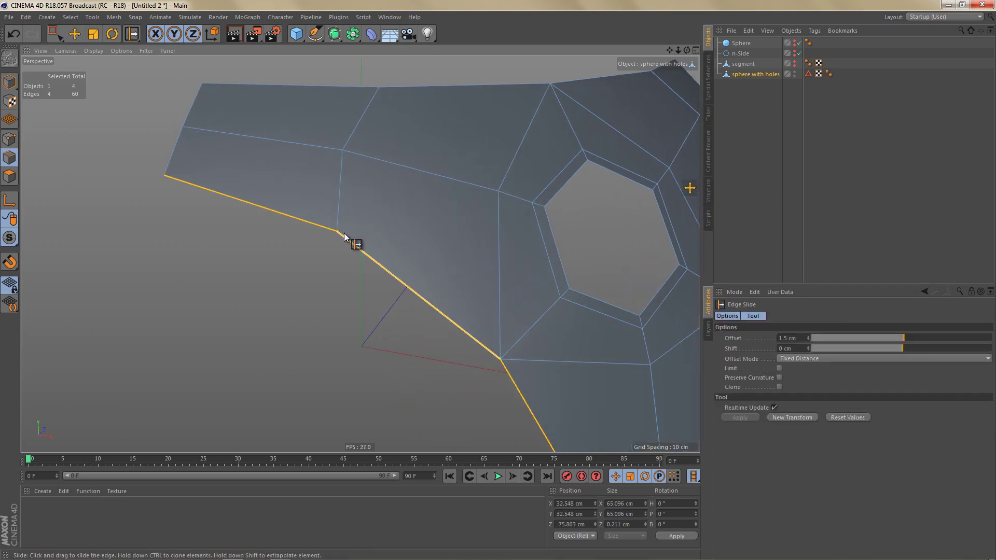
pyautogui.keyDown('ctrl'); pyautogui.moveTo(344, 236); pyautogui.dragTo(474, 238); pyautogui.keyUp('ctrl')
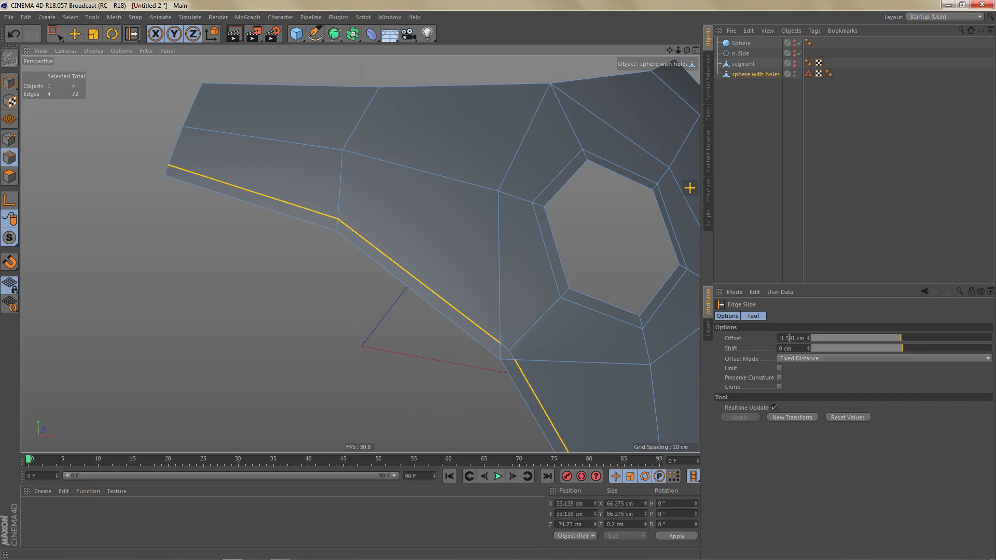
pyautogui.moveTo(789, 339); pyautogui.dragTo(818, 342)
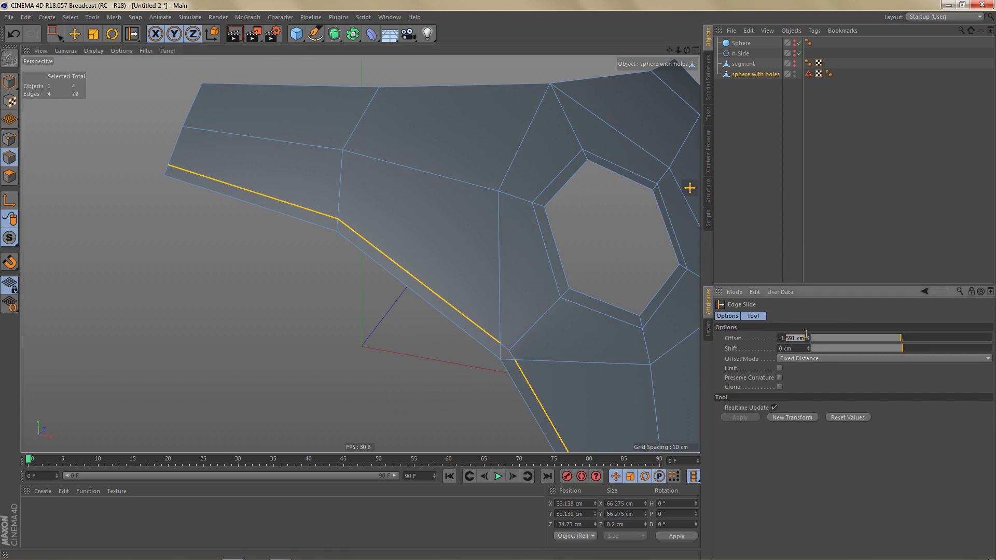
pyautogui.write('5')
pyautogui.press('Return')
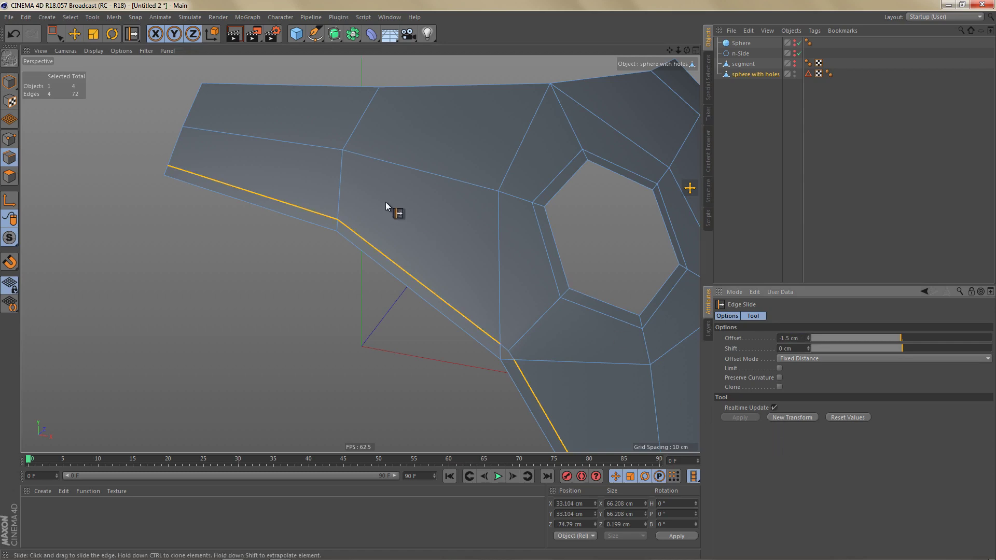
# - Slide a cloned copy of the mesh's upper border edges inward with an offset of -1.5 cm
pyautogui.keyDown('alt'); pyautogui.moveTo(389, 207); pyautogui.dragTo(394, 328, button='middle'); pyautogui.keyUp('alt')
pyautogui.press('e')
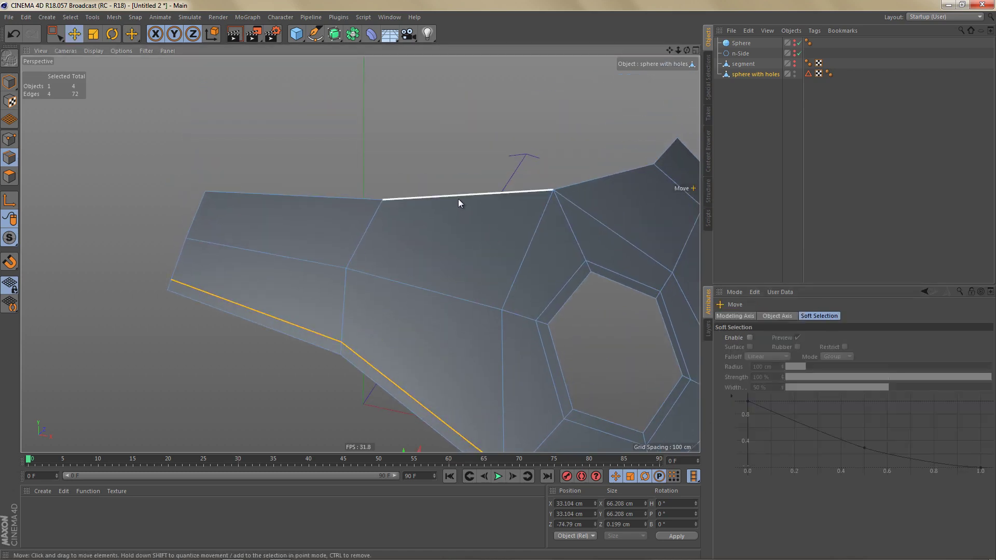
pyautogui.click(459, 196)
pyautogui.keyDown('shift'); pyautogui.click(606, 173); pyautogui.keyUp('shift')
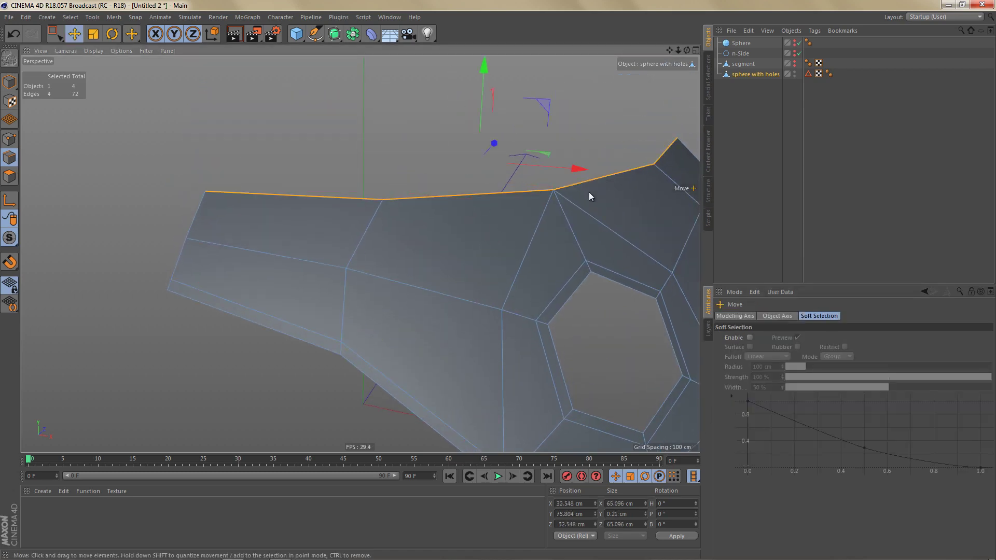
pyautogui.press('m')
pyautogui.press('o')
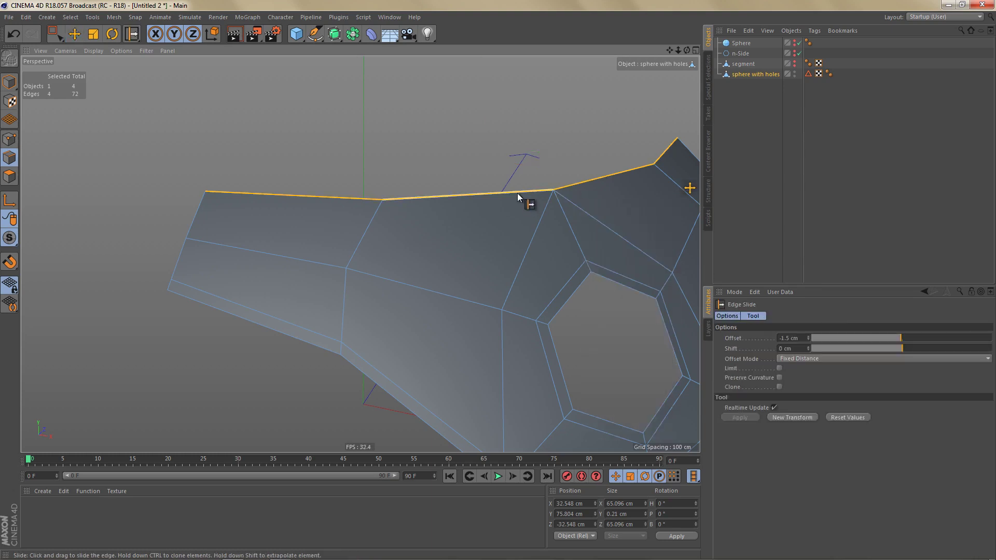
pyautogui.hotkey('ctrl', 'z')
pyautogui.moveTo(519, 199); pyautogui.dragTo(575, 221)
pyautogui.moveTo(788, 339); pyautogui.dragTo(815, 338)
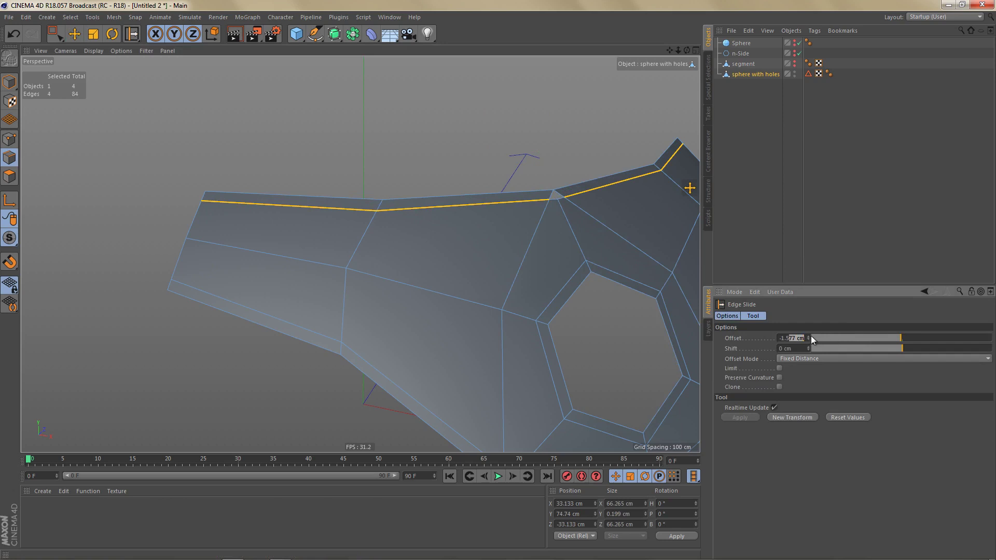
pyautogui.press('BackSpace')
pyautogui.press('Return')
# - Slide a cloned copy of the remaining right-hand border edges inward with an offset of -1.5 cm
pyautogui.scroll(-1, 496, 259)
pyautogui.keyDown('alt'); pyautogui.moveTo(496, 259); pyautogui.dragTo(401, 5, button='middle'); pyautogui.keyUp('alt')
pyautogui.keyDown('alt'); pyautogui.moveTo(536, 217); pyautogui.dragTo(437, 260); pyautogui.keyUp('alt')
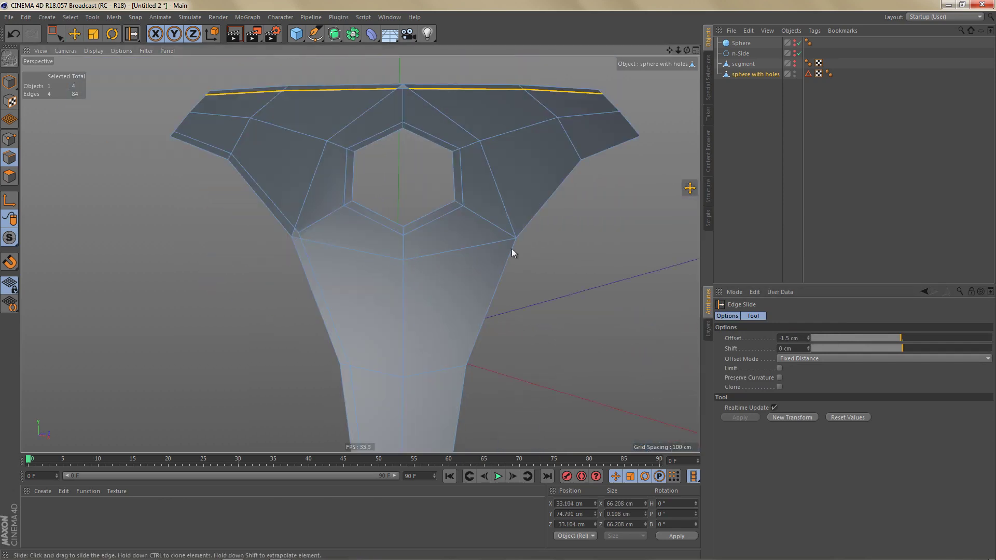
pyautogui.press('e')
pyautogui.scroll(3, 515, 251)
pyautogui.click(546, 199)
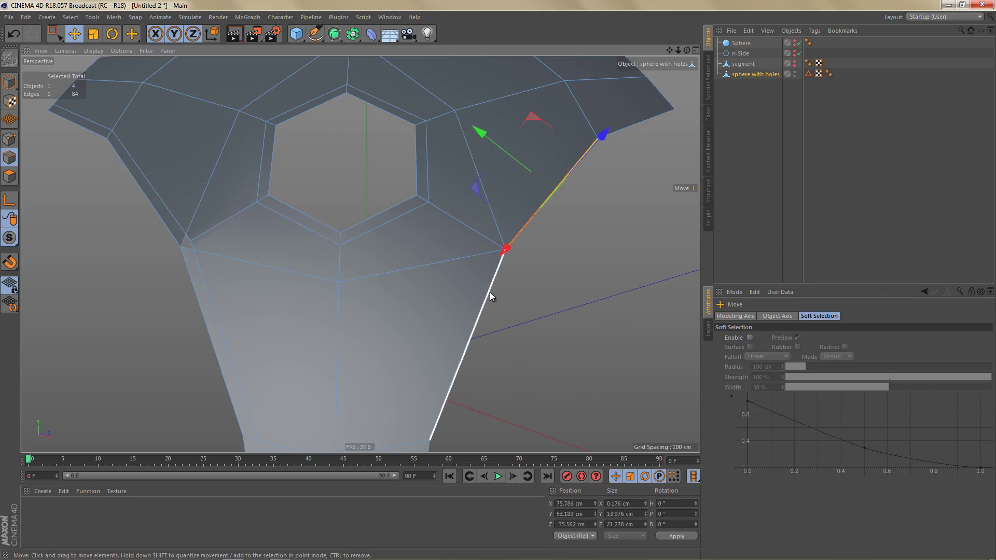
pyautogui.doubleClick(490, 292)
pyautogui.keyDown('shift'); pyautogui.click(541, 205); pyautogui.keyUp('shift')
pyautogui.keyDown('ctrl'); pyautogui.click(540, 204); pyautogui.keyUp('ctrl')
pyautogui.keyDown('shift'); pyautogui.click(542, 214); pyautogui.keyUp('shift')
pyautogui.press('m')
pyautogui.press('o')
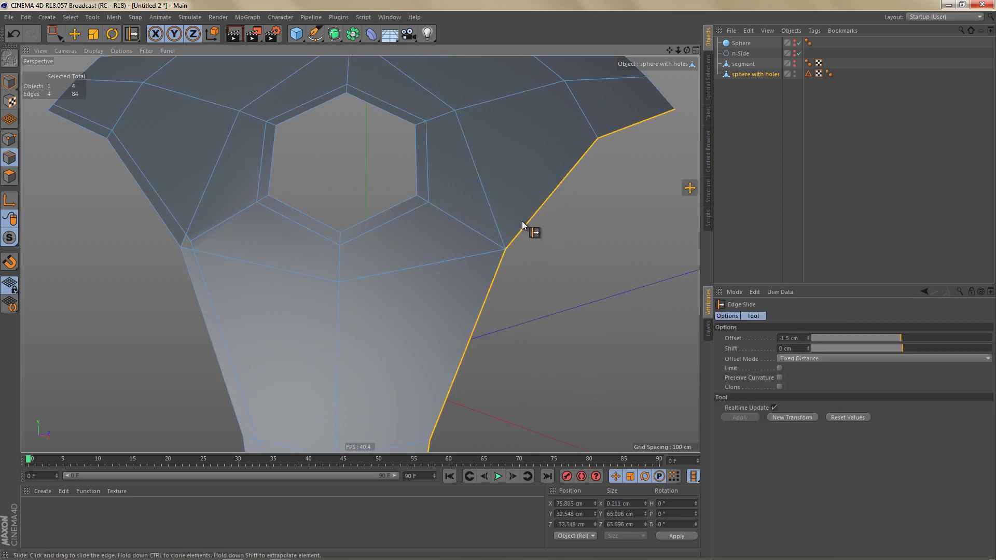
pyautogui.moveTo(525, 223)
pyautogui.keyDown('ctrl'); pyautogui.mouseDown()
pyautogui.moveTo(514, 219)
pyautogui.moveTo(549, 241)
pyautogui.mouseUp(); pyautogui.keyUp('ctrl')
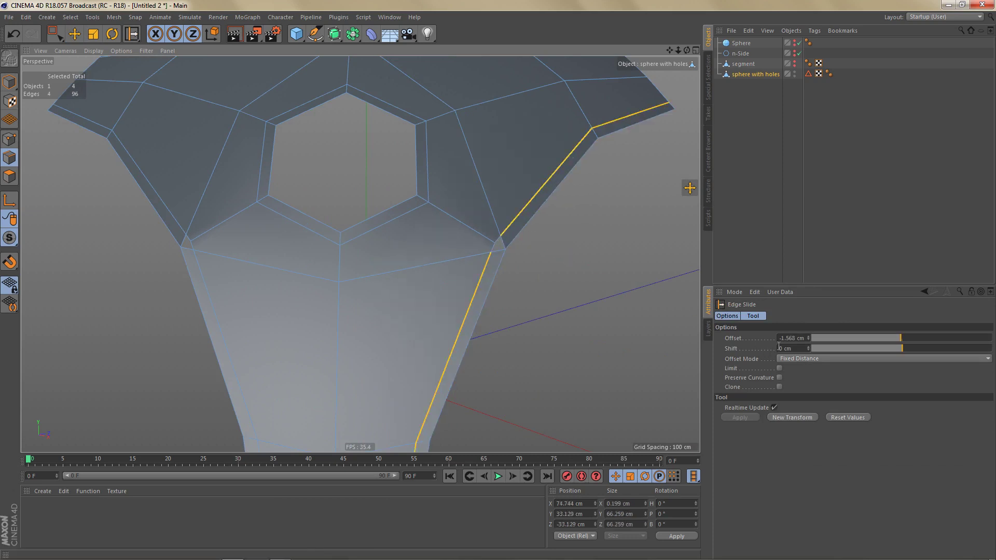
pyautogui.moveTo(791, 337); pyautogui.dragTo(814, 347)
pyautogui.press('BackSpace')
pyautogui.press('Return')
# - Close the small gap at the upper border's inner corner by welding its three inner points into the middle one
pyautogui.keyDown('alt'); pyautogui.moveTo(543, 213); pyautogui.dragTo(527, 192, button='right'); pyautogui.keyUp('alt')
pyautogui.keyDown('alt'); pyautogui.moveTo(521, 189); pyautogui.dragTo(544, 238, button='middle'); pyautogui.keyUp('alt')
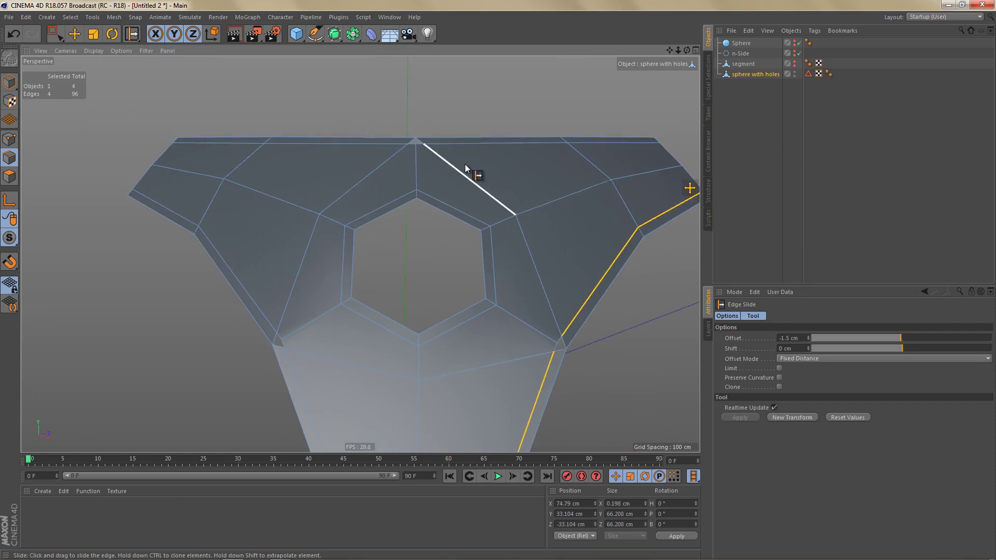
pyautogui.scroll(3, 456, 158)
pyautogui.keyDown('alt'); pyautogui.moveTo(380, 120); pyautogui.dragTo(405, 142); pyautogui.keyUp('alt')
pyautogui.keyDown('alt'); pyautogui.moveTo(405, 142); pyautogui.dragTo(433, 125, button='right'); pyautogui.keyUp('alt')
pyautogui.keyDown('alt'); pyautogui.moveTo(434, 125); pyautogui.dragTo(422, 216); pyautogui.keyUp('alt')
pyautogui.press('Return')
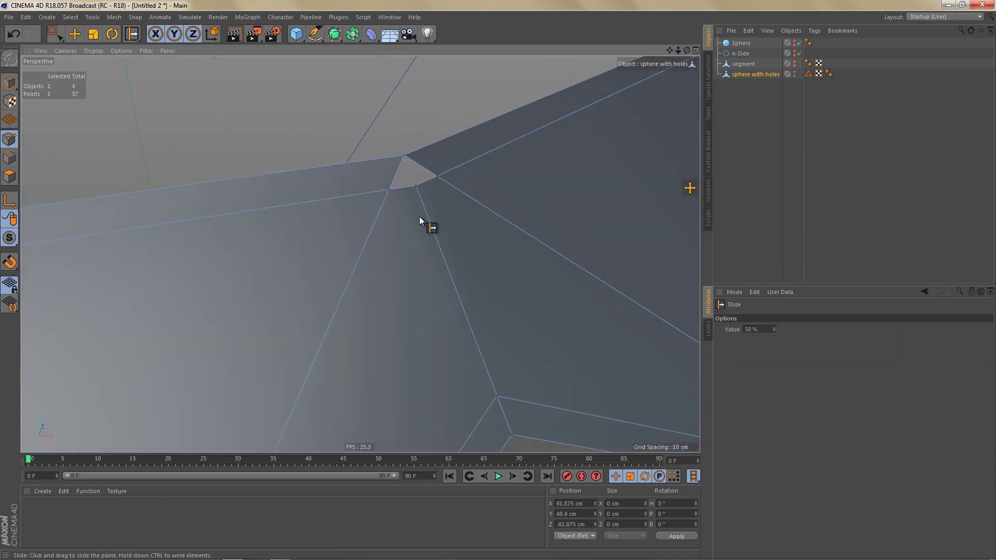
pyautogui.press('space')
pyautogui.moveTo(383, 166); pyautogui.dragTo(483, 240)
pyautogui.press('m')
pyautogui.press('q')
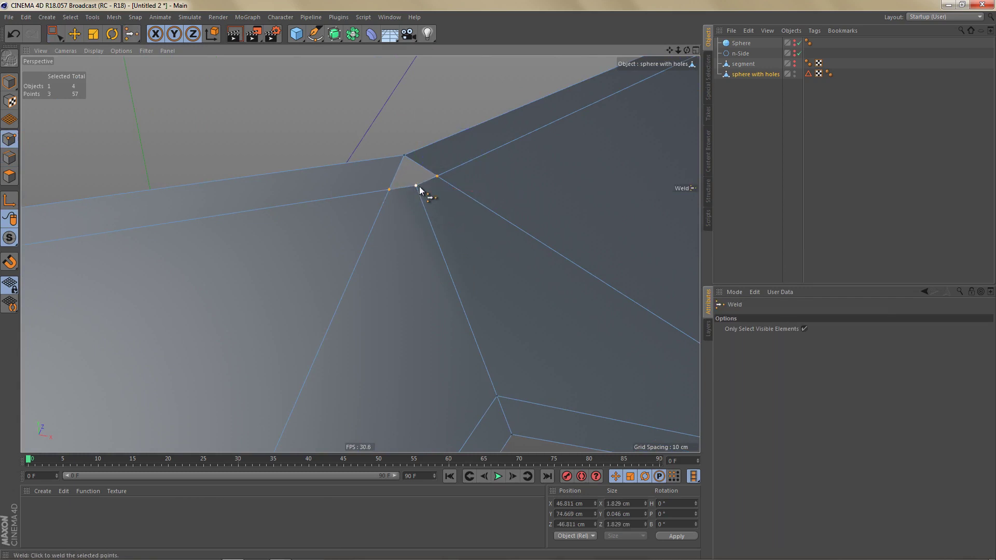
pyautogui.click(418, 187)
# - Weld the three inner points at the lower-left border's corner into the middle point
pyautogui.keyDown('alt'); pyautogui.moveTo(434, 204); pyautogui.dragTo(363, 255, button='right'); pyautogui.keyUp('alt')
pyautogui.keyDown('alt'); pyautogui.moveTo(406, 257); pyautogui.dragTo(434, 169, button='middle'); pyautogui.keyUp('alt')
pyautogui.keyDown('alt'); pyautogui.moveTo(394, 377); pyautogui.dragTo(430, 276, button='right'); pyautogui.keyUp('alt')
pyautogui.press('0')
pyautogui.moveTo(394, 221); pyautogui.dragTo(448, 283)
pyautogui.press('m')
pyautogui.press('q')
pyautogui.click(426, 252)
pyautogui.scroll(-4, 431, 247)
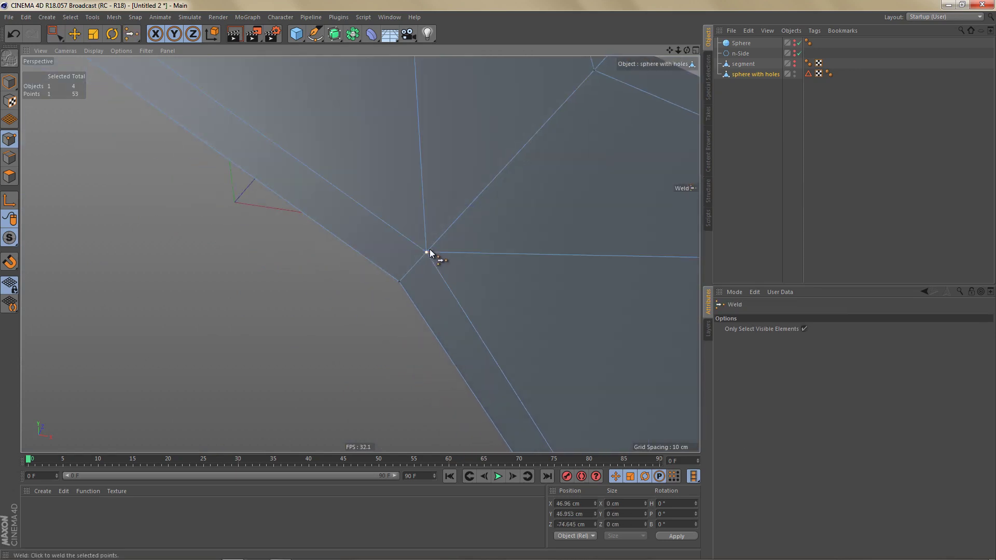
# - Weld the three inner points at the right-hand border's corner into the middle point
pyautogui.keyDown('alt'); pyautogui.moveTo(434, 301); pyautogui.dragTo(295, 316, button='middle'); pyautogui.keyUp('alt')
pyautogui.keyDown('alt'); pyautogui.moveTo(535, 202); pyautogui.dragTo(582, 202, button='right'); pyautogui.keyUp('alt')
pyautogui.press('0')
pyautogui.moveTo(537, 170); pyautogui.dragTo(546, 239)
pyautogui.press('m')
pyautogui.press('q')
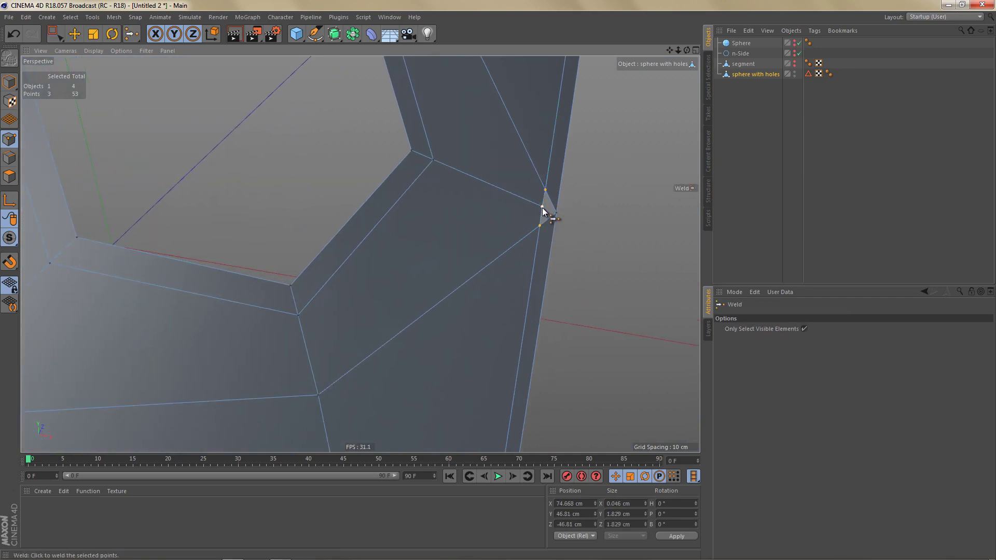
pyautogui.click(543, 208)
pyautogui.scroll(-5, 469, 267)
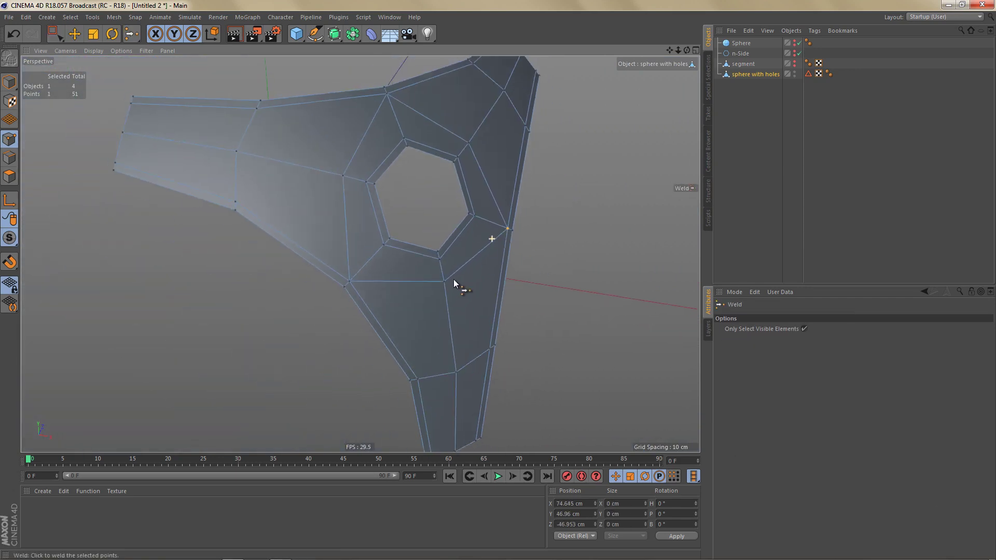
# - Project the sphere with holes mesh onto the Sphere with a Shrink Wrap deformer and replace it with its baked current state
pyautogui.click(370, 37)
pyautogui.keyDown('shift'); pyautogui.click(559, 104); pyautogui.keyUp('shift')
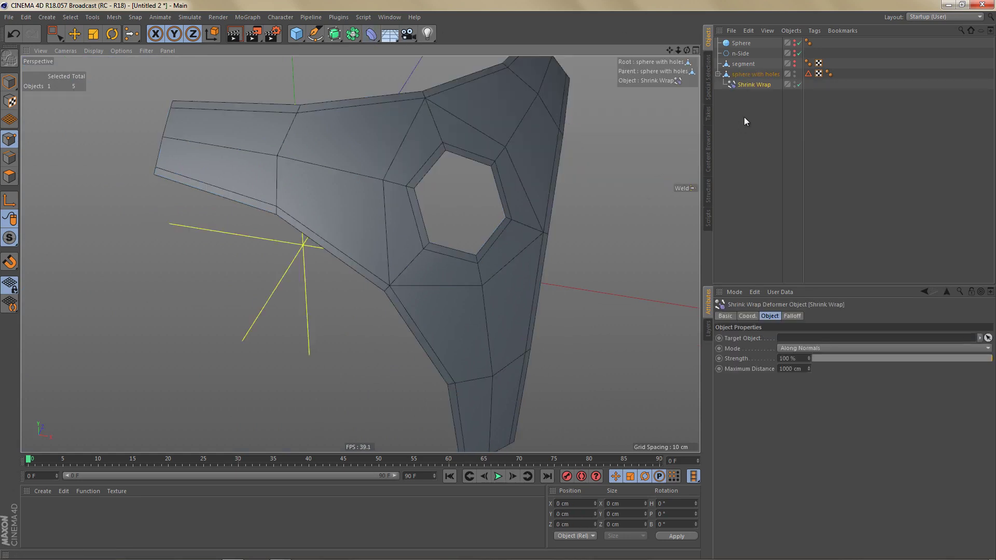
pyautogui.moveTo(741, 43); pyautogui.dragTo(789, 341)
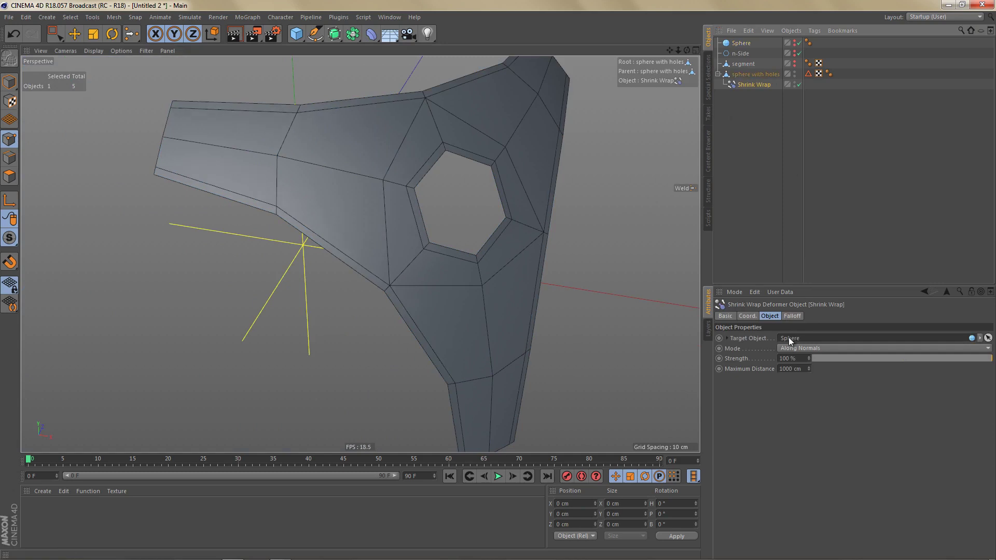
pyautogui.keyDown('alt'); pyautogui.moveTo(426, 252); pyautogui.dragTo(424, 249); pyautogui.keyUp('alt')
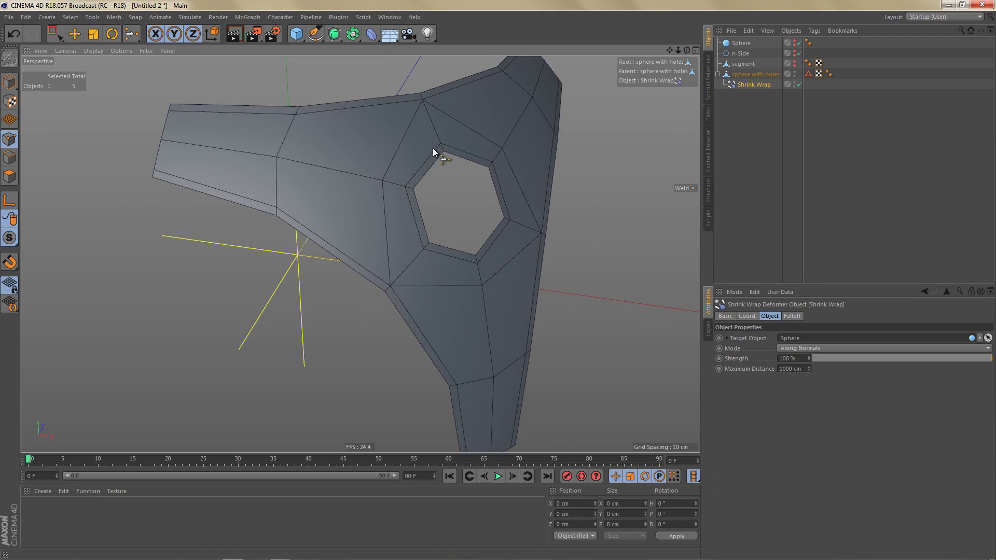
pyautogui.keyDown('alt'); pyautogui.moveTo(493, 128); pyautogui.dragTo(506, 130); pyautogui.keyUp('alt')
pyautogui.rightClick(748, 74)
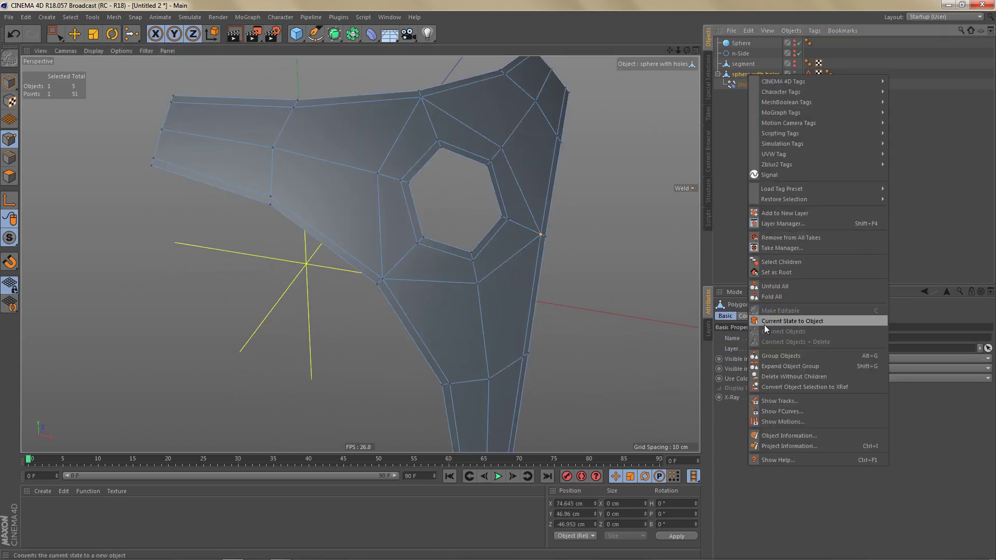
pyautogui.click(780, 321)
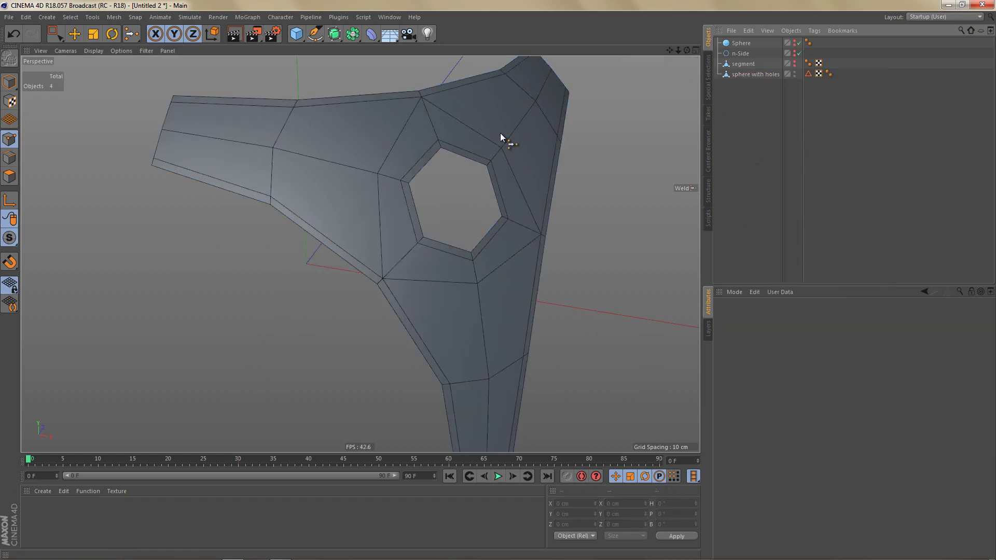
# - Place the sphere with holes mesh under a Symmetry object that mirrors it across the ZY plane
pyautogui.keyDown('alt'); pyautogui.moveTo(501, 136); pyautogui.dragTo(399, 167); pyautogui.keyUp('alt')
pyautogui.scroll(-5, 419, 136)
pyautogui.click(765, 74)
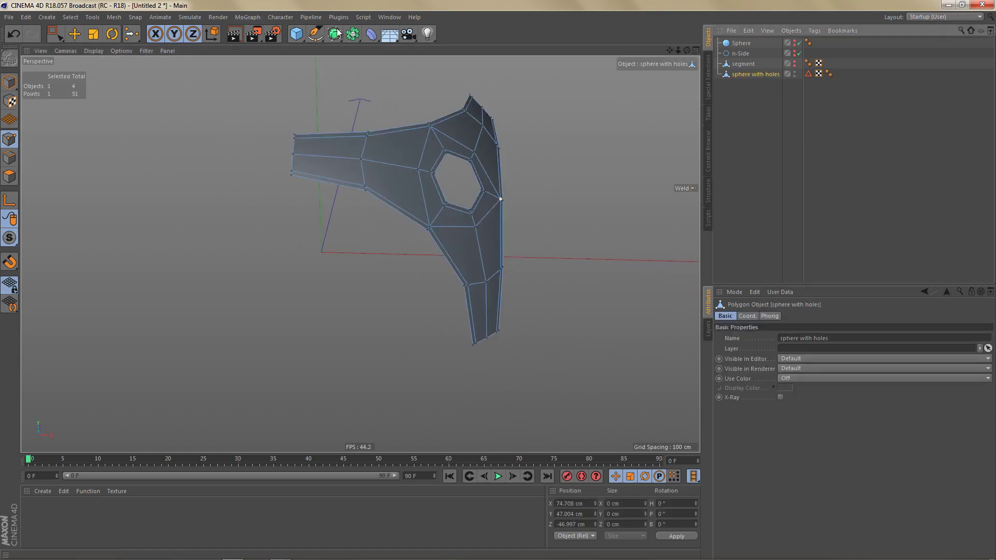
pyautogui.click(353, 34)
pyautogui.click(473, 85)
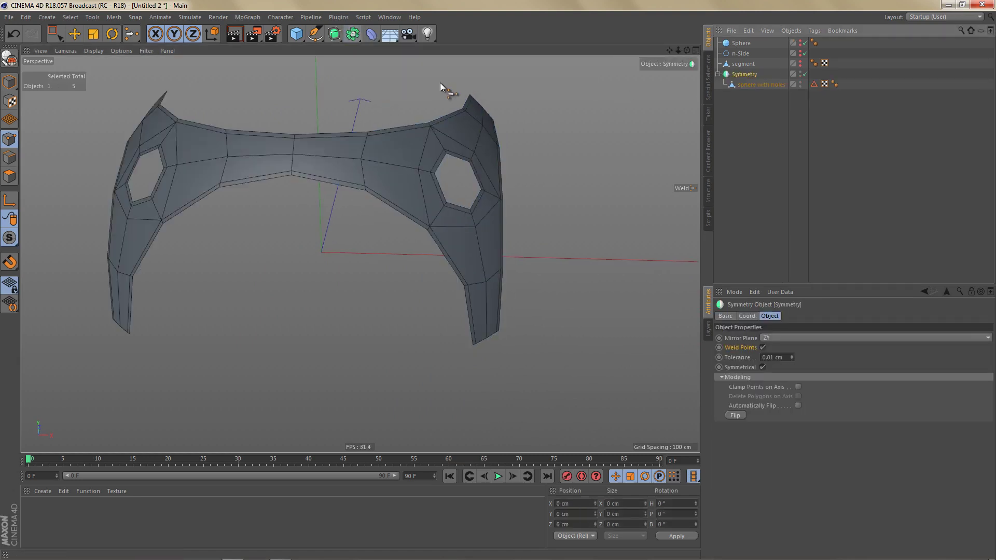
# - Wrap the mirrored mesh in a second Symmetry object with its mirror plane set to XY
pyautogui.click(367, 36)
pyautogui.keyDown('alt'); pyautogui.click(472, 88); pyautogui.keyUp('alt')
pyautogui.click(770, 338)
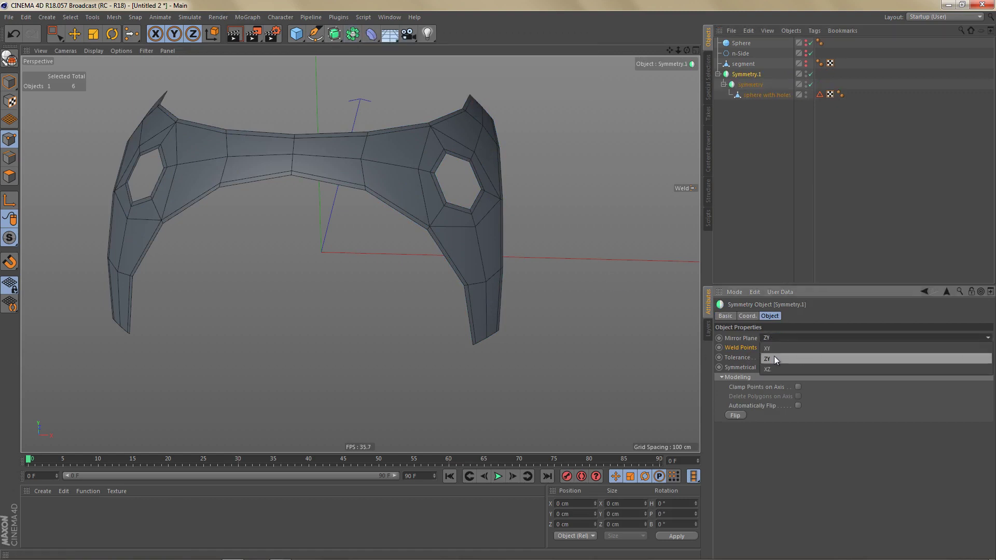
pyautogui.click(774, 356)
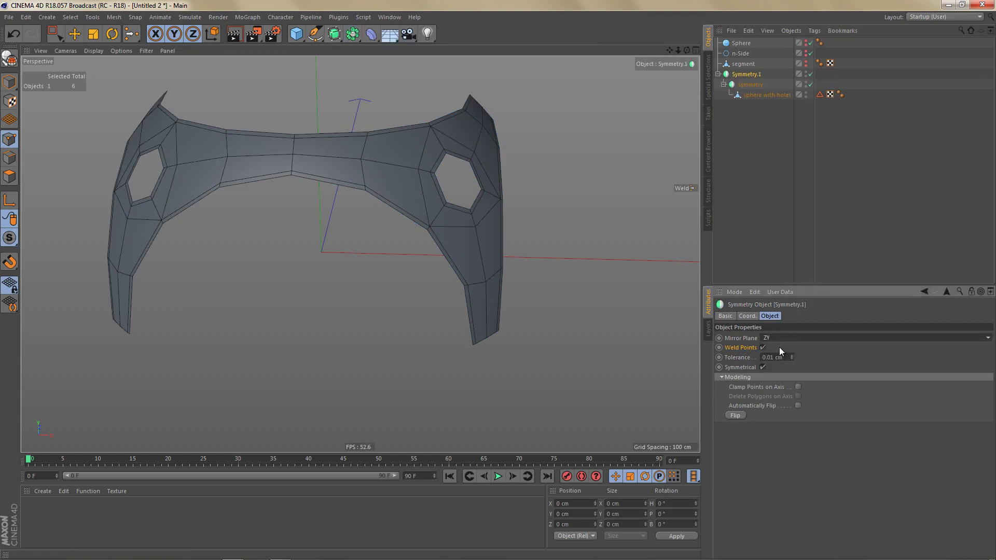
pyautogui.click(778, 338)
pyautogui.click(783, 351)
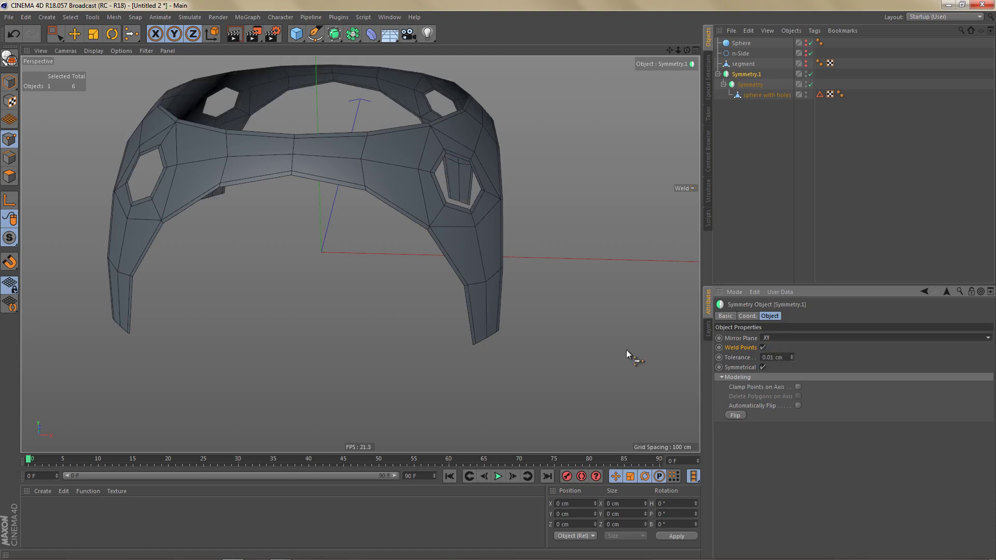
# - Add a third Symmetry object as the parent of the other two and set its mirror plane to XZ
pyautogui.keyDown('alt'); pyautogui.moveTo(367, 172); pyautogui.dragTo(424, 86); pyautogui.keyUp('alt')
pyautogui.moveTo(337, 35); pyautogui.dragTo(472, 87)
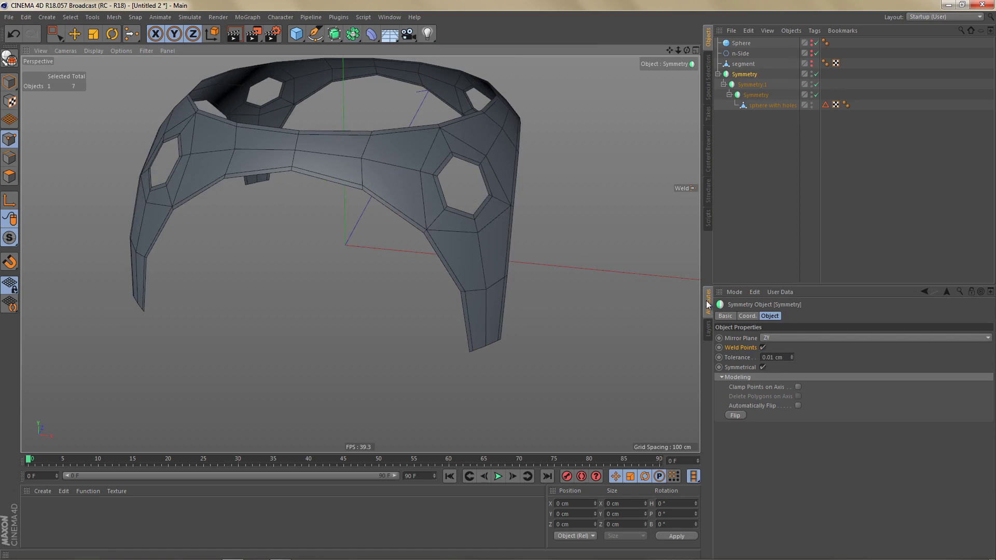
pyautogui.click(774, 338)
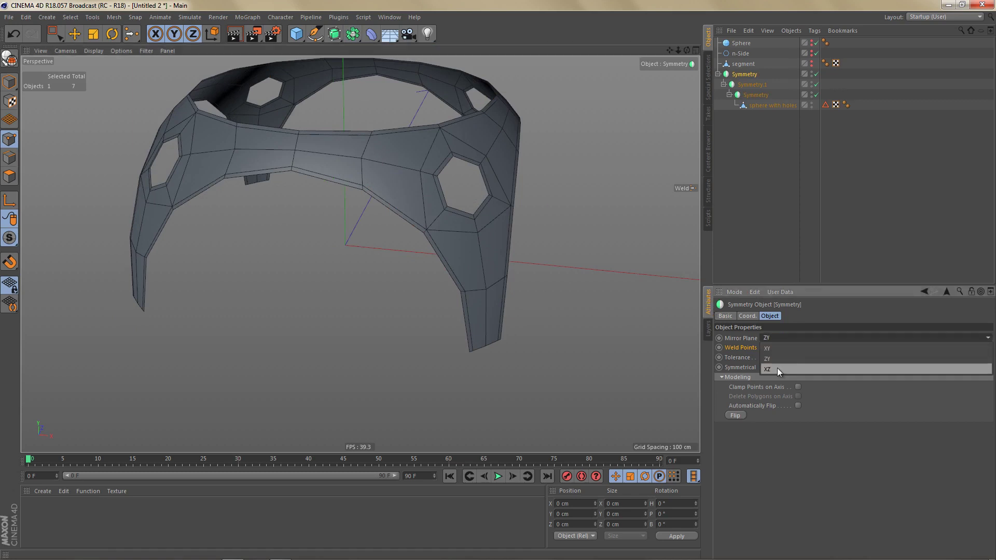
pyautogui.click(777, 368)
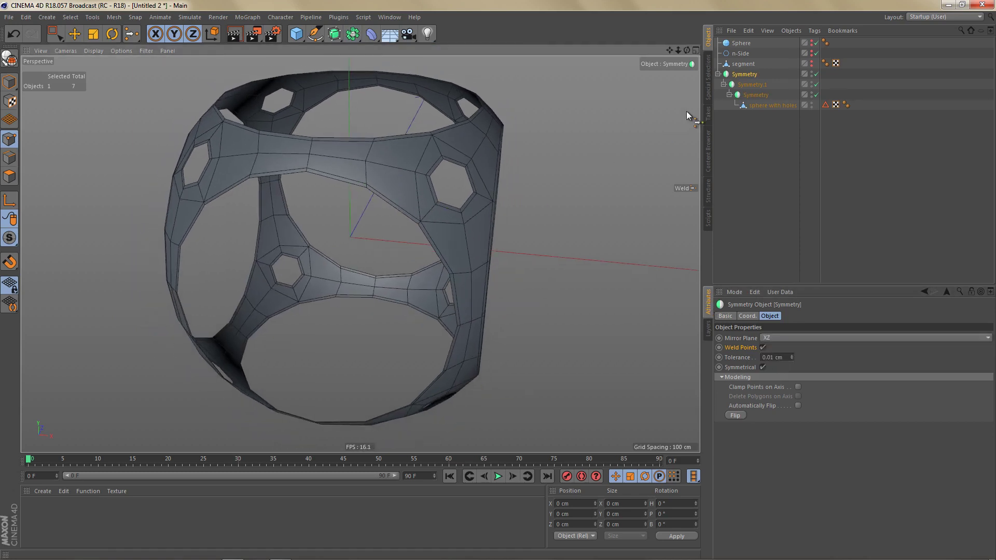
# - Convert the symmetry hierarchy to an editable mesh, move the mesh out of the Symmetry null and delete the null
pyautogui.press('c')
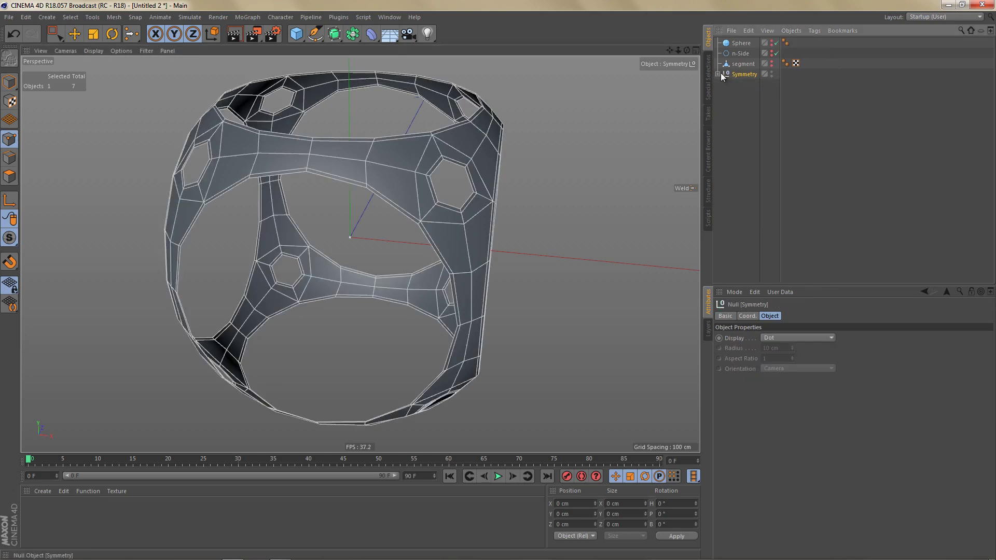
pyautogui.click(719, 73)
pyautogui.moveTo(749, 121); pyautogui.dragTo(749, 124)
pyautogui.click(748, 76)
pyautogui.press('Delete')
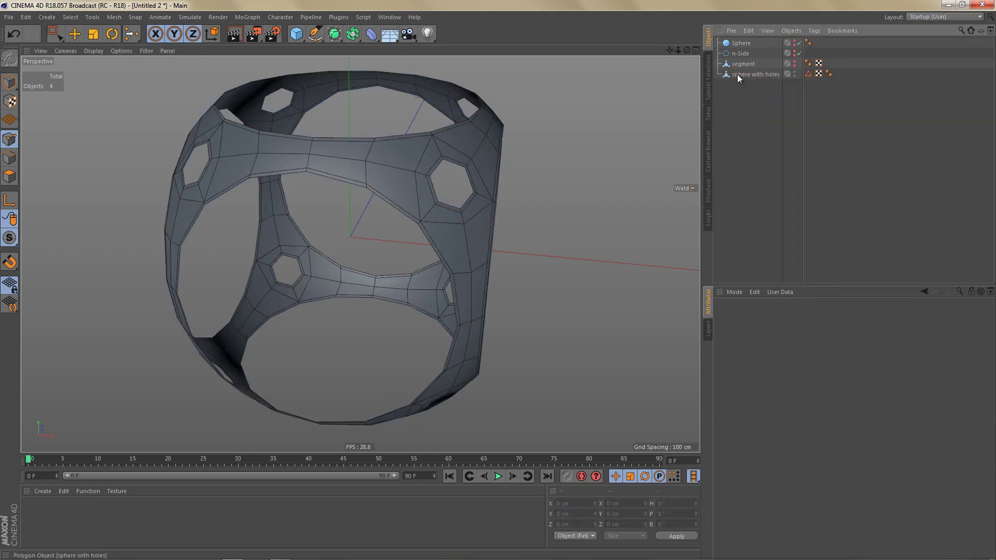
# - Shrink-wrap the complete sphere with holes onto the Sphere, bake its current state and delete the original with its deformer
pyautogui.click(737, 73)
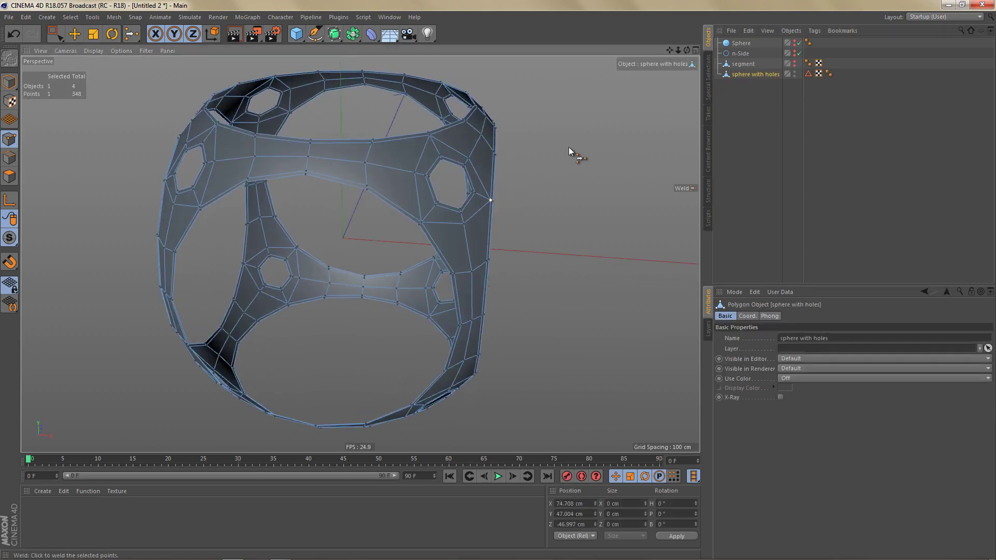
pyautogui.click(371, 34)
pyautogui.keyDown('shift'); pyautogui.click(565, 103); pyautogui.keyUp('shift')
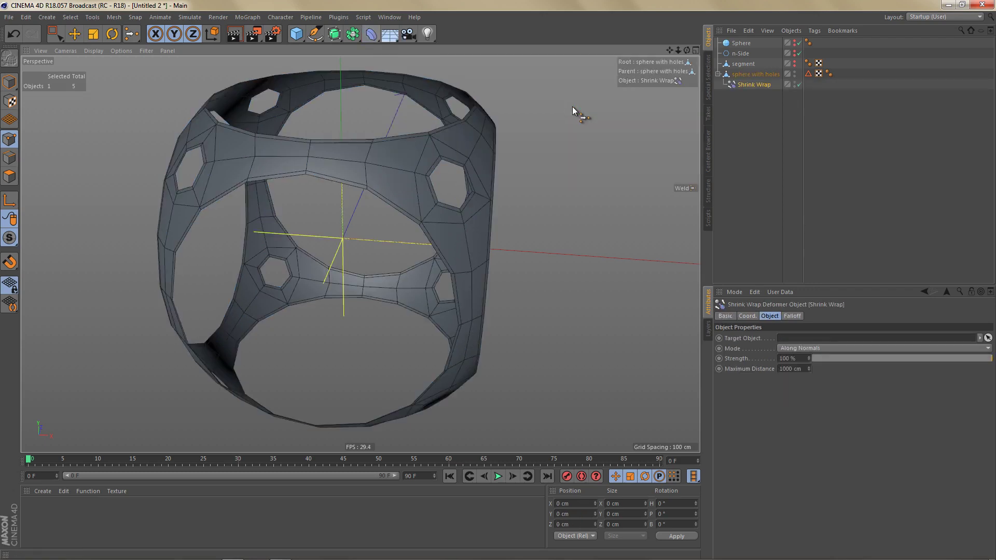
pyautogui.moveTo(741, 43); pyautogui.dragTo(797, 341)
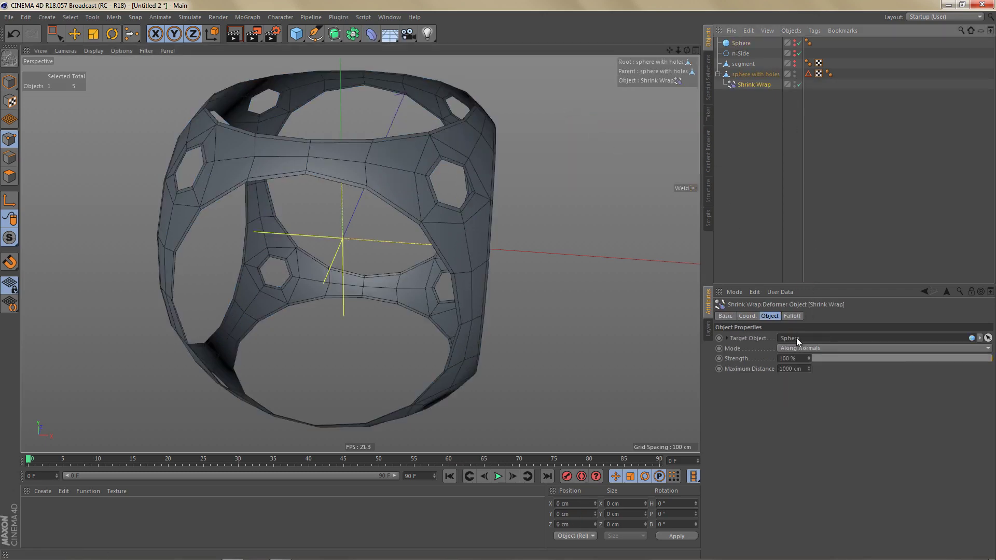
pyautogui.rightClick(749, 73)
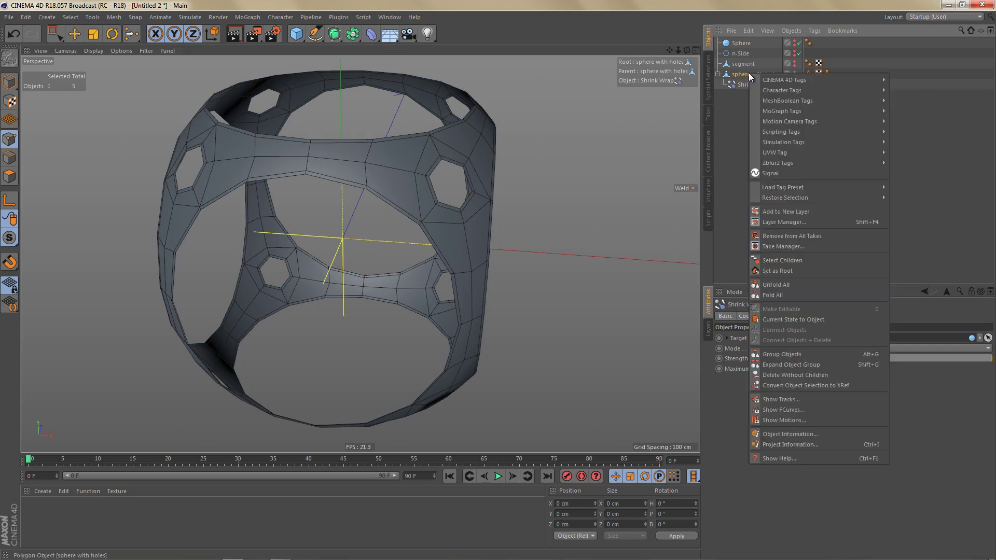
pyautogui.click(784, 320)
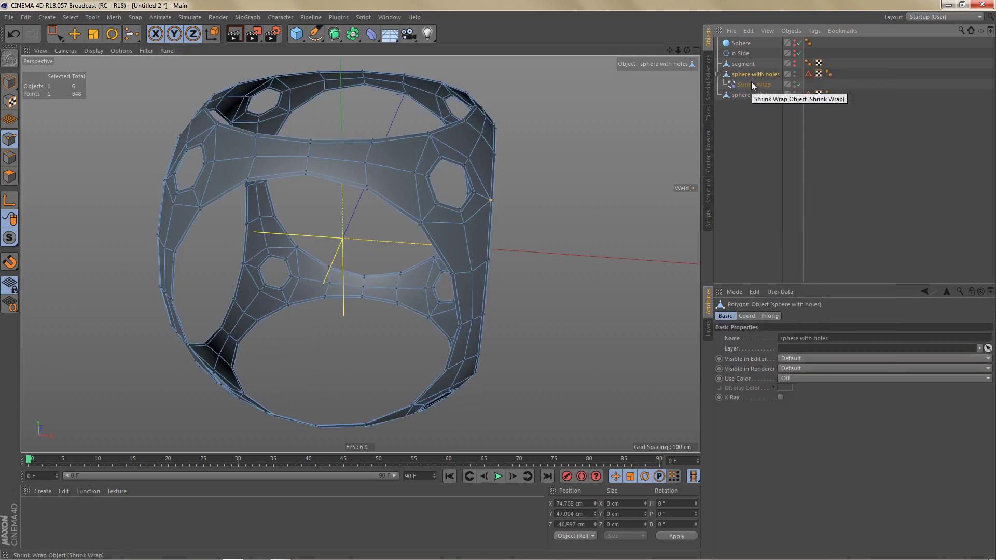
pyautogui.press('Delete')
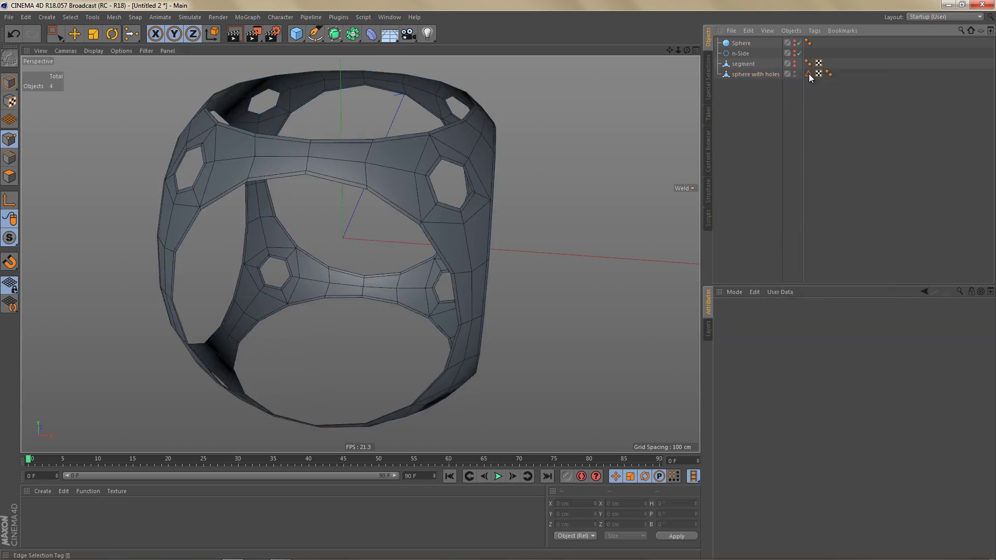
# - Delete the edge selection and UVW tags from the sphere with holes object
pyautogui.click(809, 74)
pyautogui.press('Delete')
pyautogui.click(808, 73)
pyautogui.press('Delete')
# - Extrude all polygons of the sphere with holes inward by -6 cm with Create Caps enabled
pyautogui.click(748, 76)
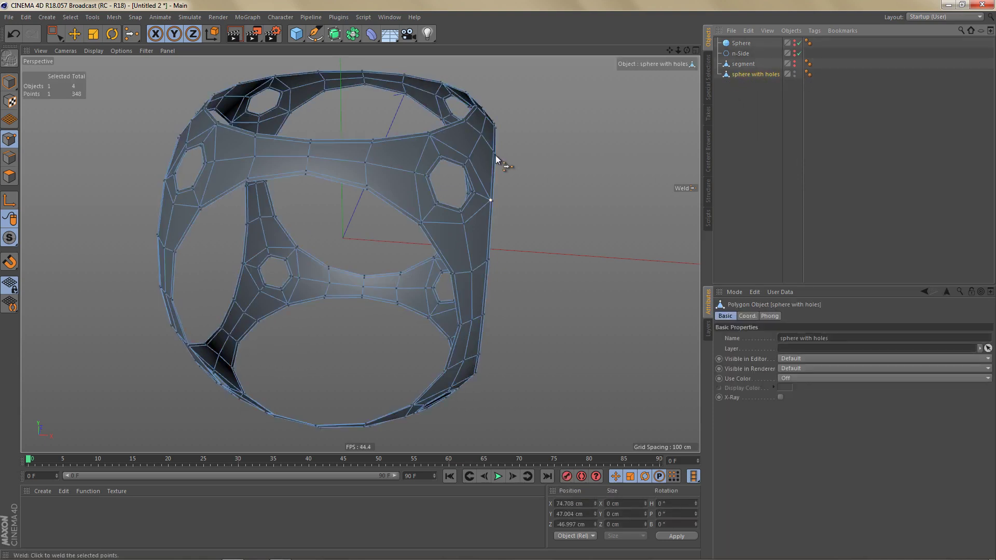
pyautogui.scroll(-2, 469, 160)
pyautogui.keyDown('alt'); pyautogui.moveTo(402, 154); pyautogui.dragTo(491, 178); pyautogui.keyUp('alt')
pyautogui.press('Return')
pyautogui.press('Return')
pyautogui.hotkey('ctrl', 'a')
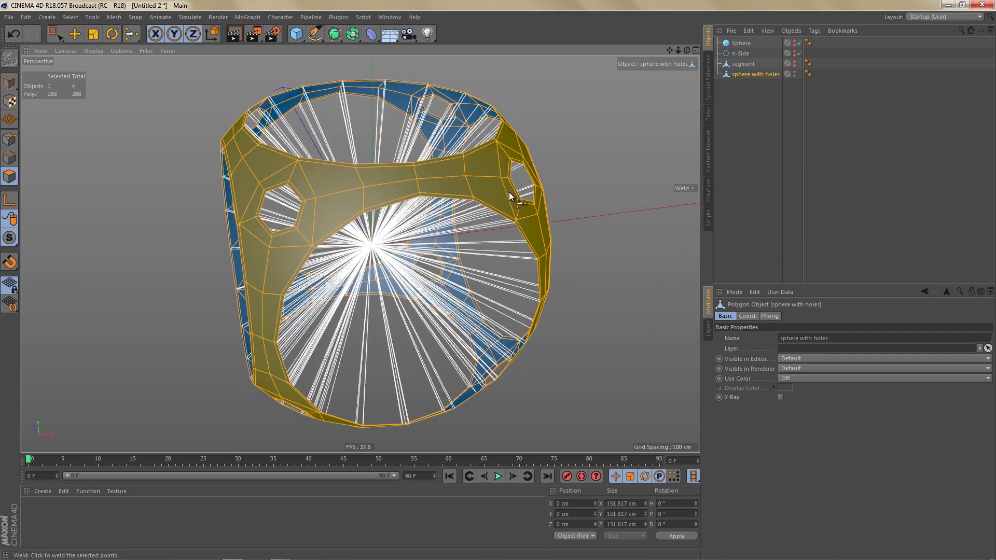
pyautogui.hotkey('ctrl', 'shift', 'a')
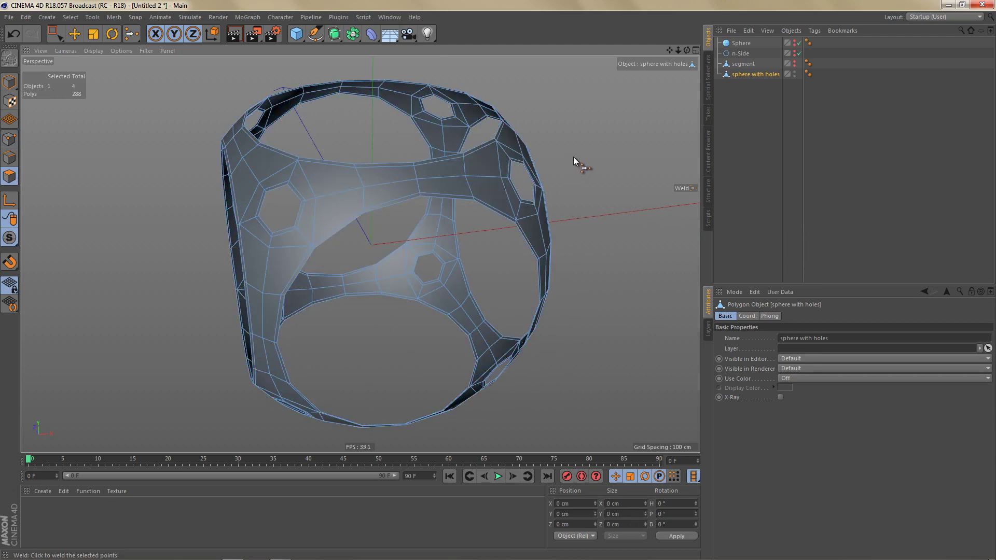
pyautogui.press('d')
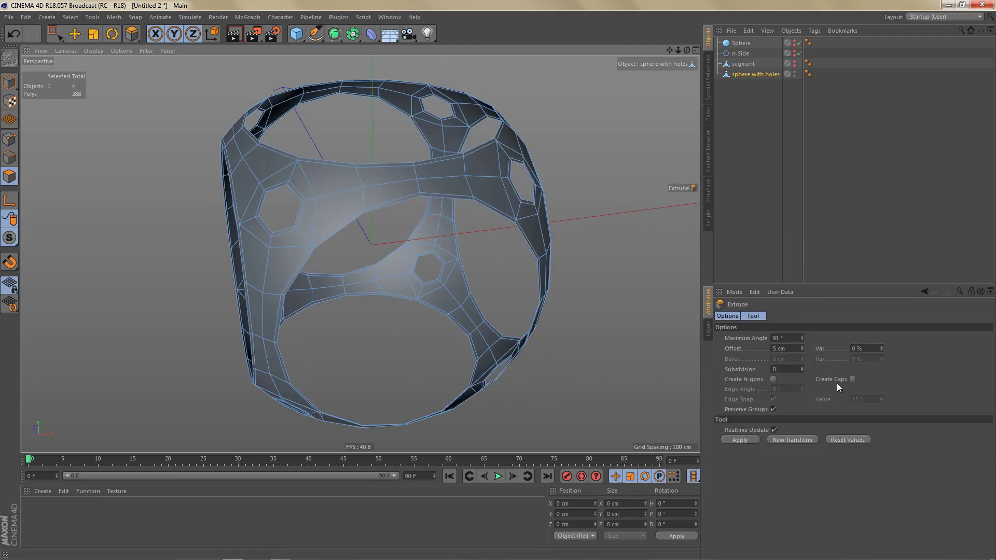
pyautogui.click(851, 381)
pyautogui.click(852, 381)
pyautogui.moveTo(624, 342); pyautogui.dragTo(498, 281)
pyautogui.keyDown('alt'); pyautogui.moveTo(615, 263); pyautogui.dragTo(575, 276); pyautogui.keyUp('alt')
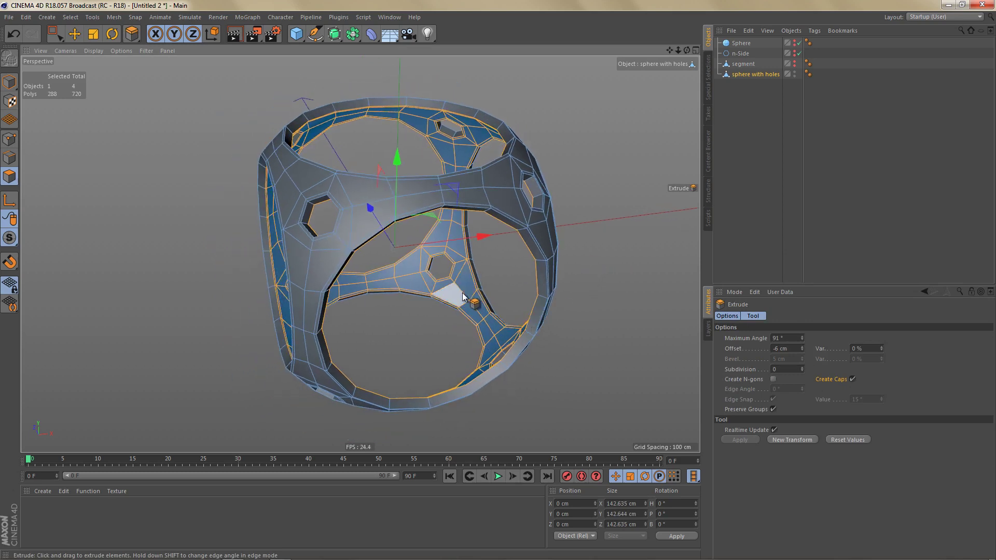
# - Select every polygon of the thickened sphere with holes and reverse the normals
pyautogui.hotkey('ctrl', 'a')
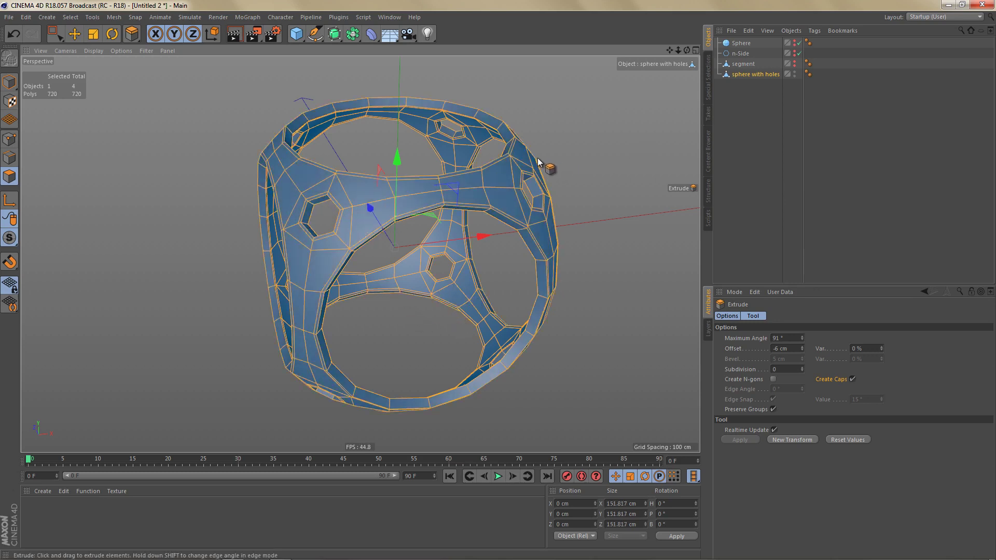
pyautogui.rightClick(566, 129)
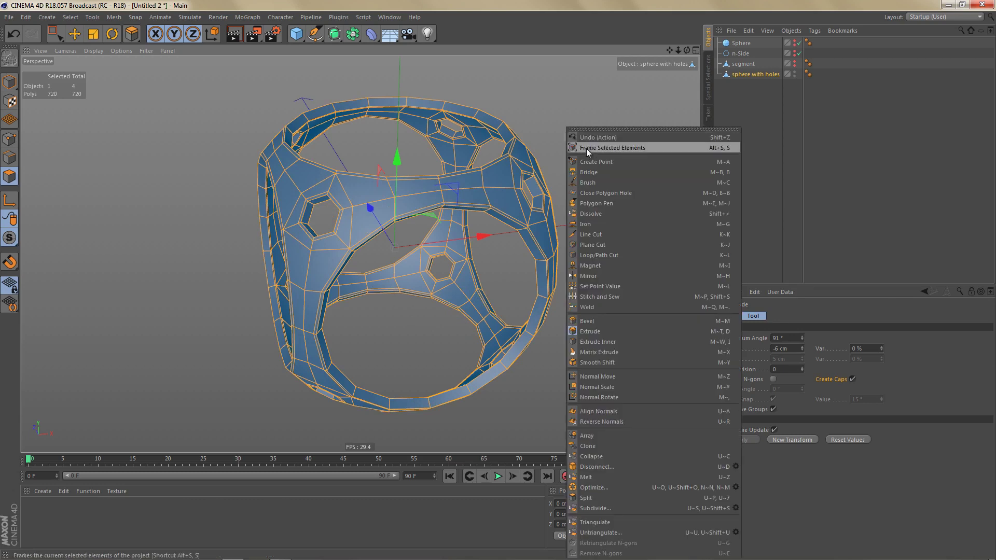
pyautogui.click(631, 422)
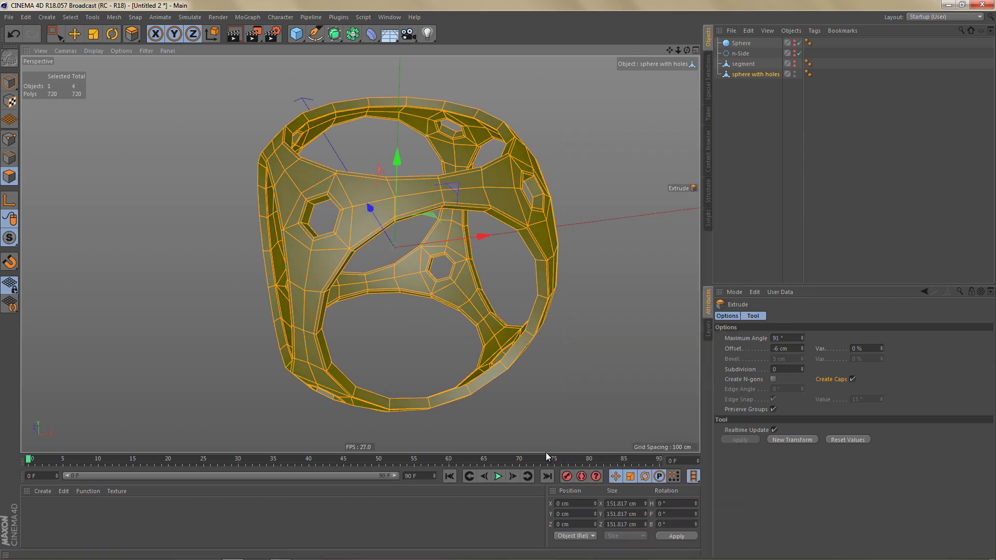
pyautogui.moveTo(501, 179)
pyautogui.keyDown('alt'); pyautogui.mouseDown()
pyautogui.moveTo(486, 155)
pyautogui.moveTo(500, 179)
pyautogui.moveTo(543, 188)
pyautogui.moveTo(537, 202)
pyautogui.moveTo(473, 185)
pyautogui.moveTo(506, 195)
pyautogui.mouseUp(); pyautogui.keyUp('alt')
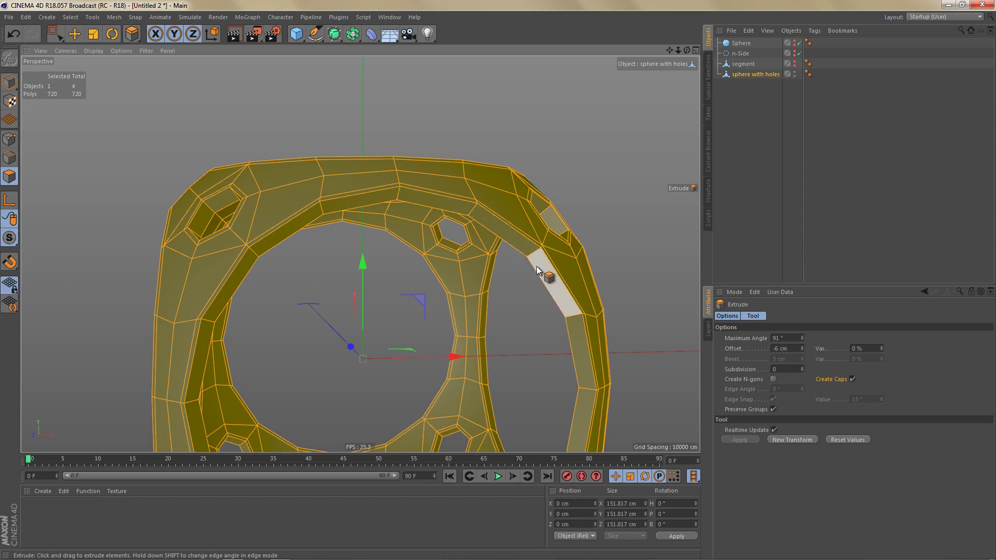
pyautogui.keyDown('alt'); pyautogui.moveTo(537, 265); pyautogui.dragTo(531, 288); pyautogui.keyUp('alt')
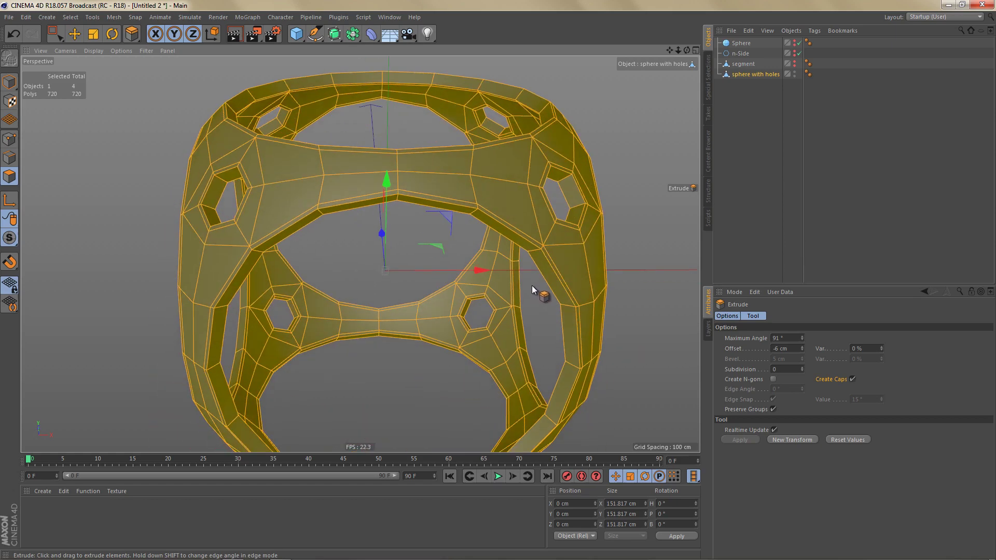
pyautogui.scroll(-3, 530, 247)
pyautogui.keyDown('alt'); pyautogui.moveTo(513, 216); pyautogui.dragTo(511, 214); pyautogui.keyUp('alt')
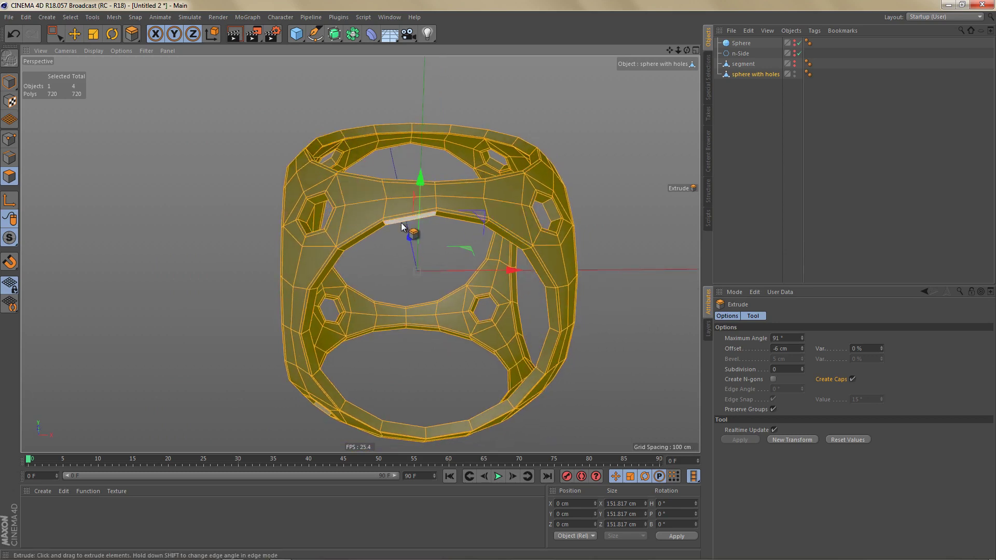
pyautogui.scroll(-2, 454, 209)
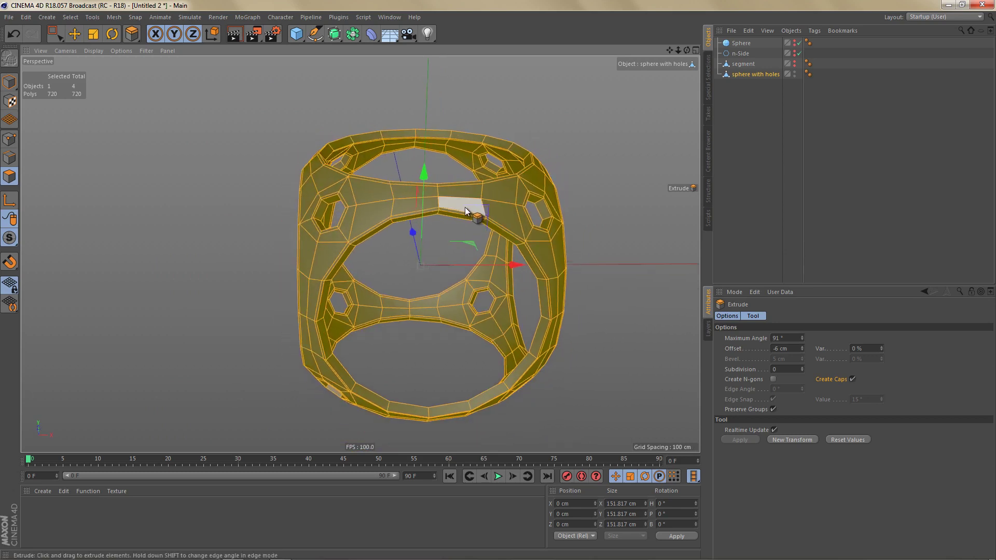
# - In the front view, delete the points of the sphere with holes in its left half and lower half, keeping the centre-line points
pyautogui.keyDown('alt'); pyautogui.moveTo(462, 207); pyautogui.dragTo(485, 267); pyautogui.keyUp('alt')
pyautogui.middleClick(519, 306)
pyautogui.middleClick(564, 356)
pyautogui.press('Return')
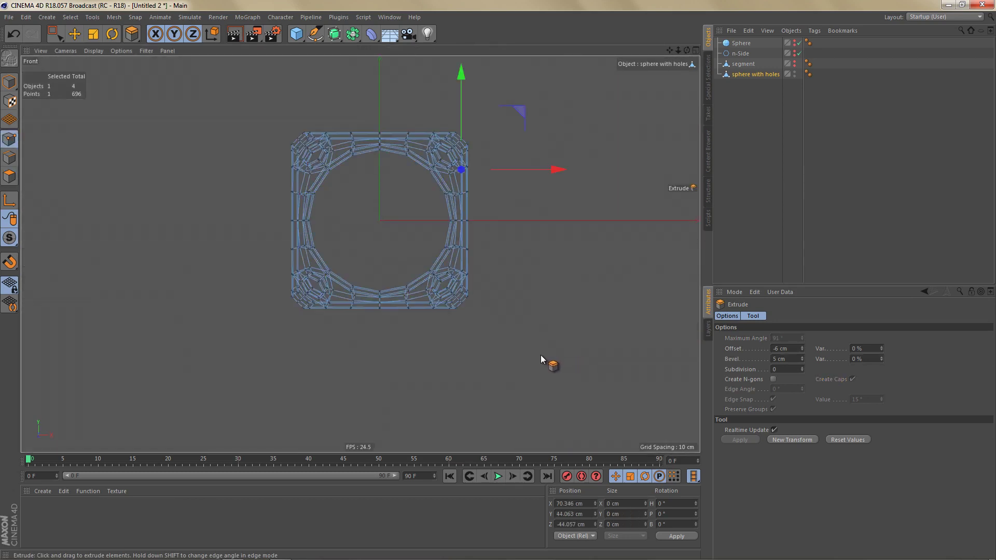
pyautogui.press('0')
pyautogui.moveTo(241, 97); pyautogui.dragTo(380, 391)
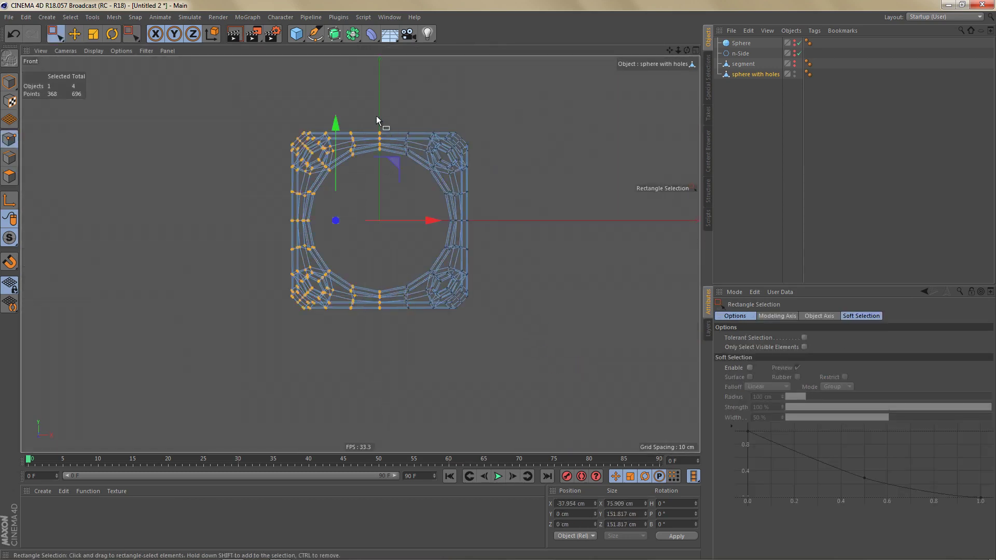
pyautogui.keyDown('ctrl'); pyautogui.moveTo(376, 116); pyautogui.dragTo(417, 354); pyautogui.keyUp('ctrl')
pyautogui.press('Delete')
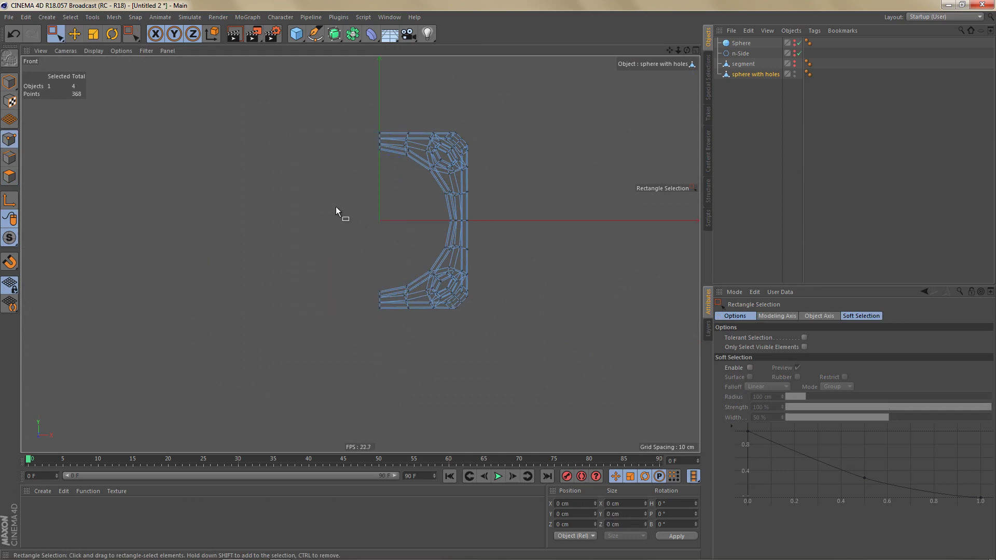
pyautogui.moveTo(340, 217); pyautogui.dragTo(509, 345)
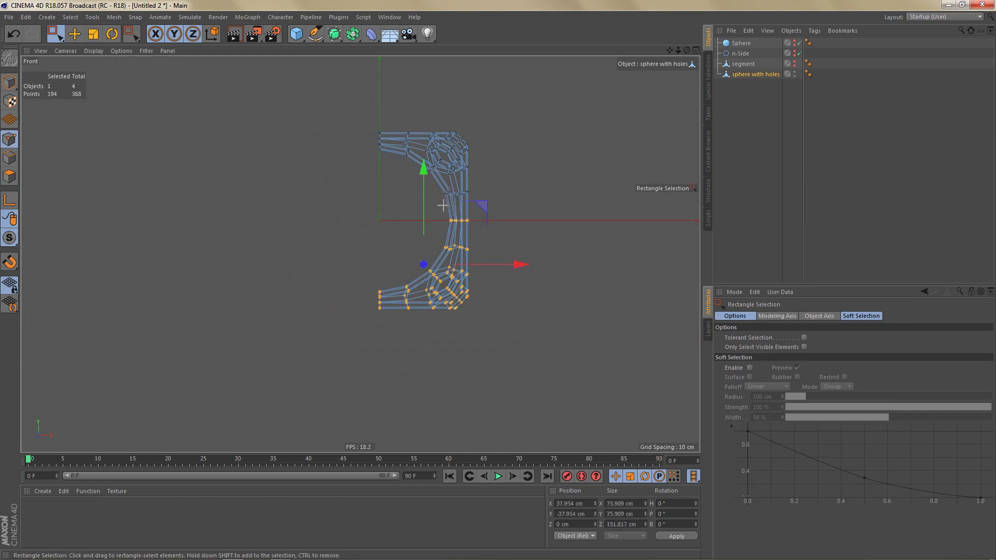
pyautogui.press('Delete')
# - In the top view, delete the rear half of the remaining points, keeping the centre-line points so one eighth of the shell remains
pyautogui.press('F5')
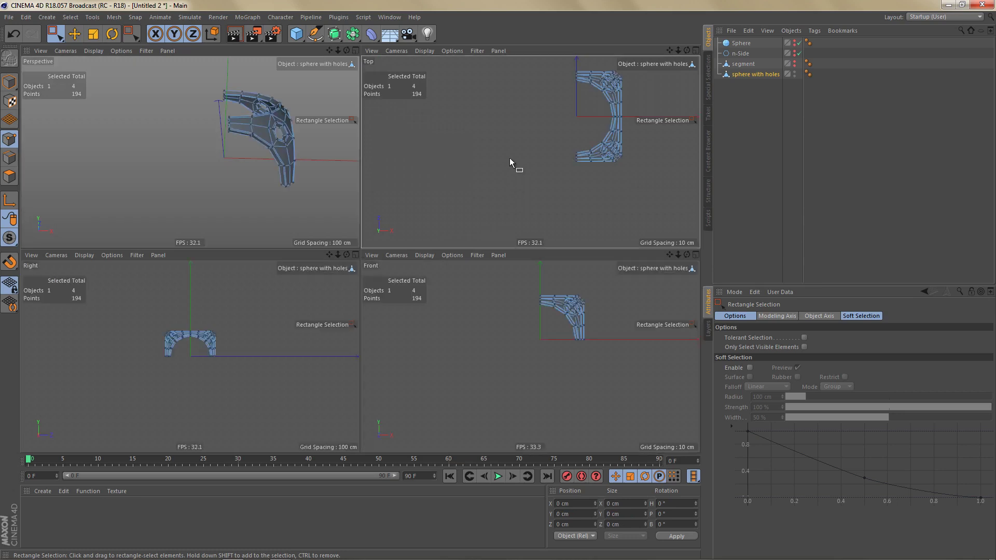
pyautogui.press('F2')
pyautogui.moveTo(416, 111); pyautogui.dragTo(561, 218)
pyautogui.press('Delete')
pyautogui.press('F5')
pyautogui.press('F1')
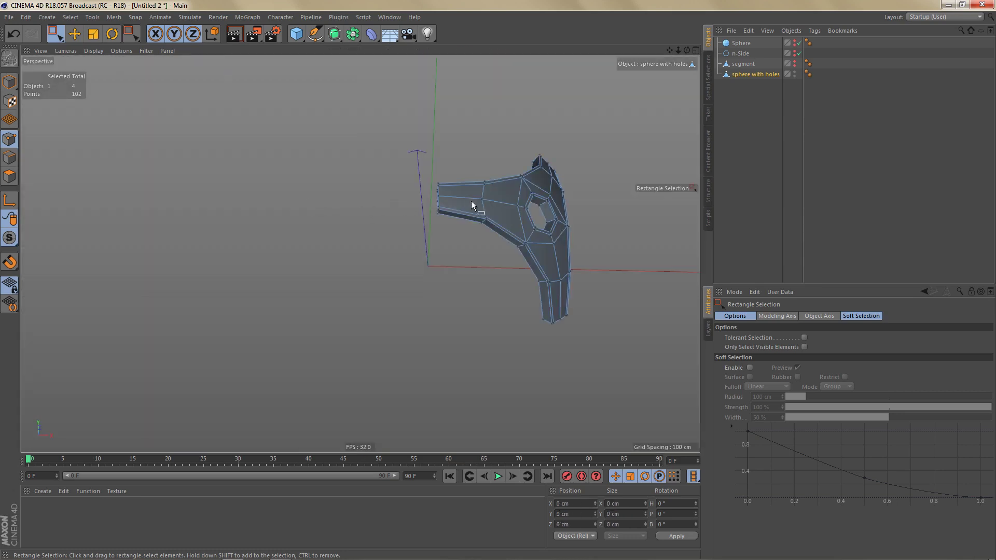
# - Ring-select the edges running through the wall thickness along all three arched borders and inside the hexagonal hole
pyautogui.keyDown('alt'); pyautogui.moveTo(474, 202); pyautogui.dragTo(532, 201, button='right'); pyautogui.keyUp('alt')
pyautogui.keyDown('alt'); pyautogui.moveTo(531, 201); pyautogui.dragTo(509, 194); pyautogui.keyUp('alt')
pyautogui.keyDown('alt'); pyautogui.moveTo(499, 217); pyautogui.dragTo(541, 211, button='right'); pyautogui.keyUp('alt')
pyautogui.press('Return')
pyautogui.press('u')
pyautogui.press('b')
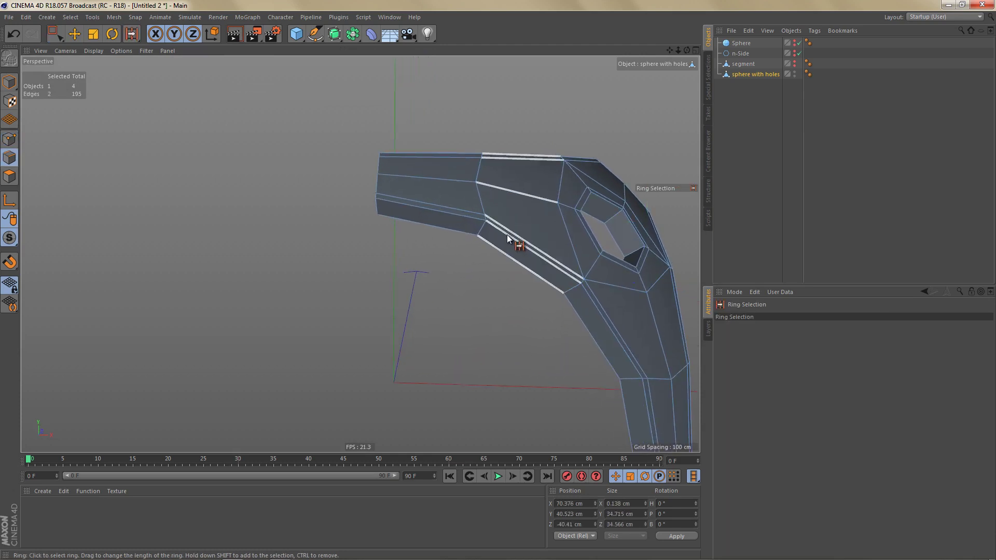
pyautogui.click(502, 238)
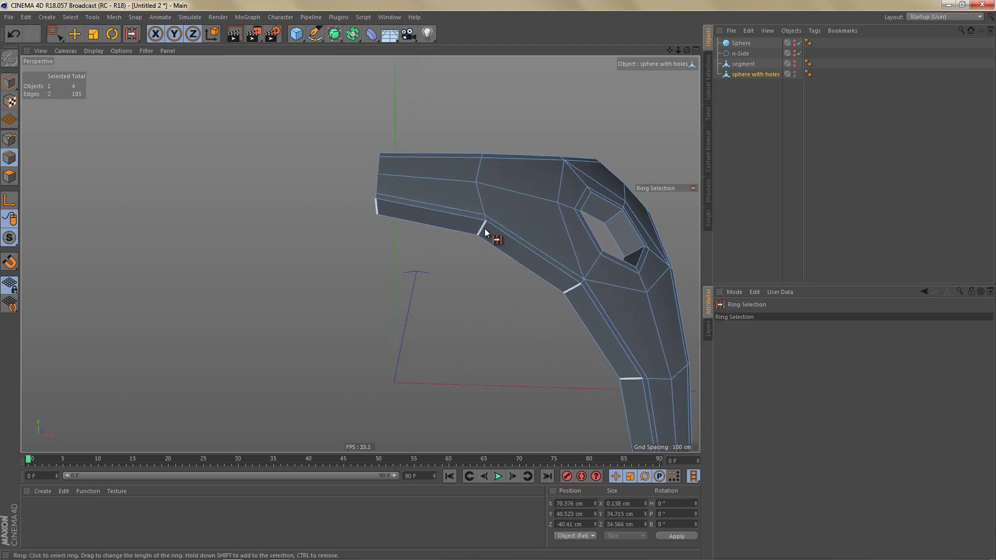
pyautogui.keyDown('shift'); pyautogui.click(615, 219); pyautogui.keyUp('shift')
pyautogui.keyDown('alt'); pyautogui.moveTo(545, 183); pyautogui.dragTo(608, 226); pyautogui.keyUp('alt')
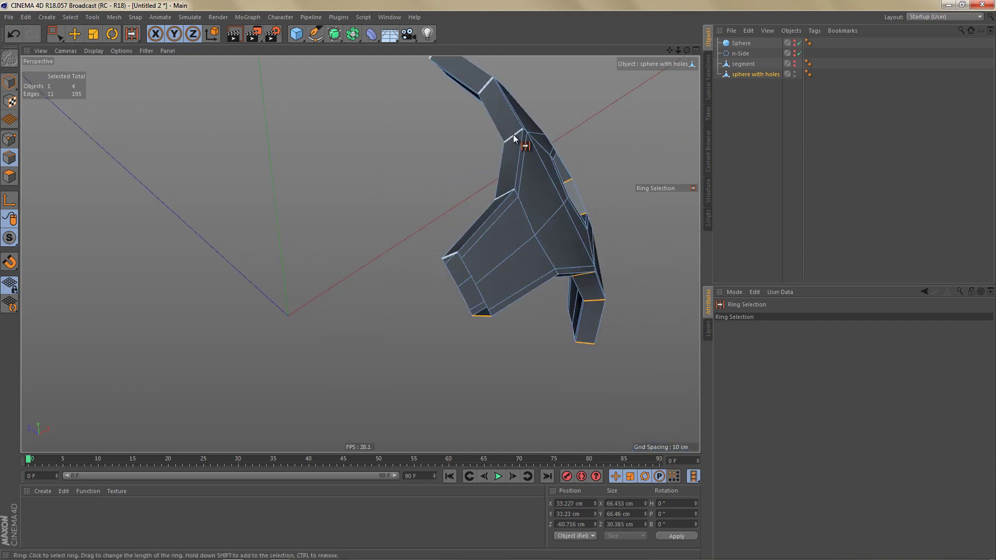
pyautogui.keyDown('shift'); pyautogui.click(512, 137); pyautogui.keyUp('shift')
pyautogui.keyDown('alt'); pyautogui.moveTo(552, 192); pyautogui.dragTo(503, 273); pyautogui.keyUp('alt')
pyautogui.keyDown('shift'); pyautogui.click(509, 270); pyautogui.keyUp('shift')
pyautogui.keyDown('alt'); pyautogui.moveTo(524, 208); pyautogui.dragTo(569, 302); pyautogui.keyUp('alt')
# - Edge Cut the selected wall-thickness edges with Subdivision 2, Scale 176.5% and Create N-gons disabled
pyautogui.rightClick(570, 299)
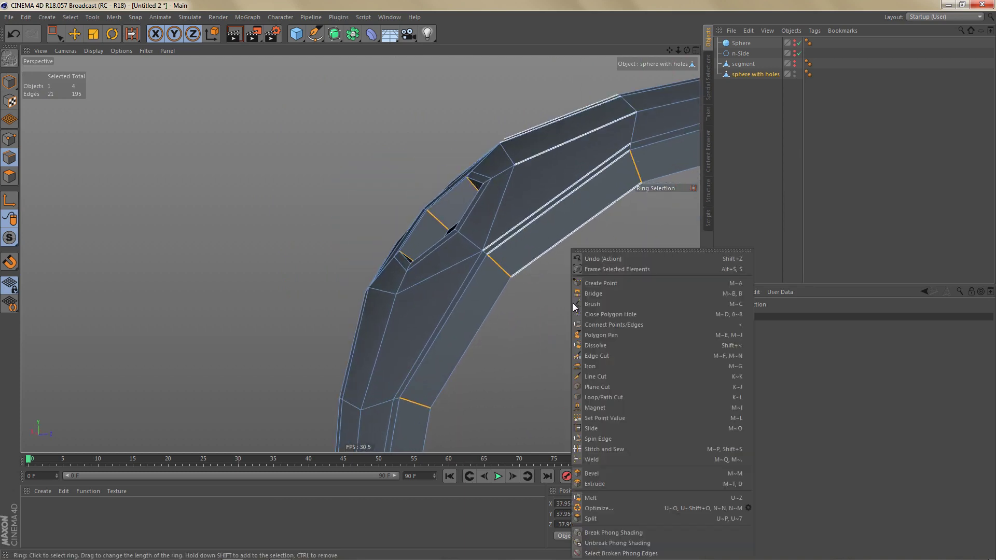
pyautogui.click(611, 357)
pyautogui.keyDown('alt'); pyautogui.moveTo(513, 325); pyautogui.dragTo(499, 281); pyautogui.keyUp('alt')
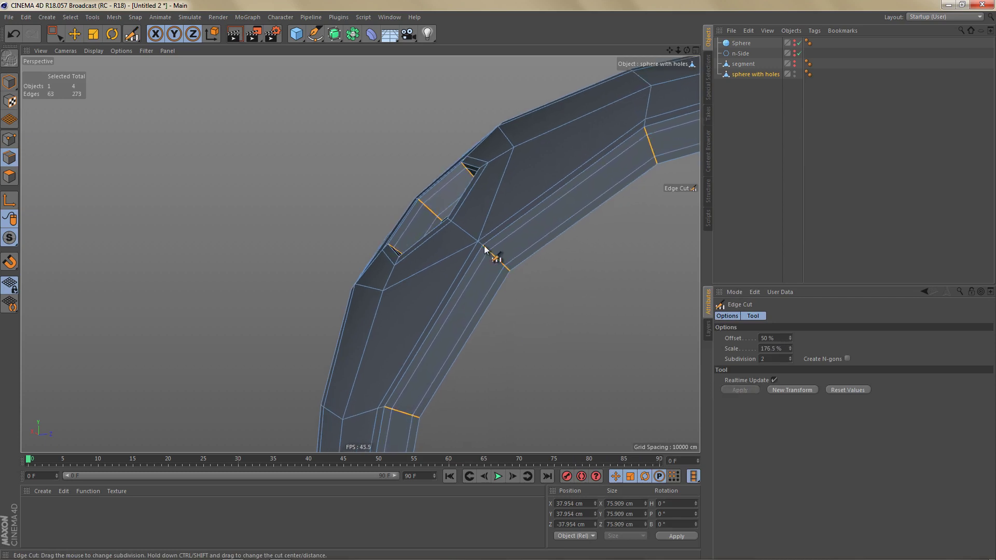
# - Nest the sphere with holes piece under a Subdivision Surface and switch the viewport to isoparm display
pyautogui.keyDown('alt'); pyautogui.moveTo(481, 243); pyautogui.dragTo(427, 294, button='right'); pyautogui.keyUp('alt')
pyautogui.keyDown('alt'); pyautogui.moveTo(435, 243); pyautogui.dragTo(509, 361); pyautogui.keyUp('alt')
pyautogui.keyDown('alt'); pyautogui.click(335, 33); pyautogui.keyUp('alt')
pyautogui.press('n')
pyautogui.press('i')
# - Render the smoothed corner piece in the viewport from two angles to check its edges and hole
pyautogui.hotkey('ctrl', 'r')
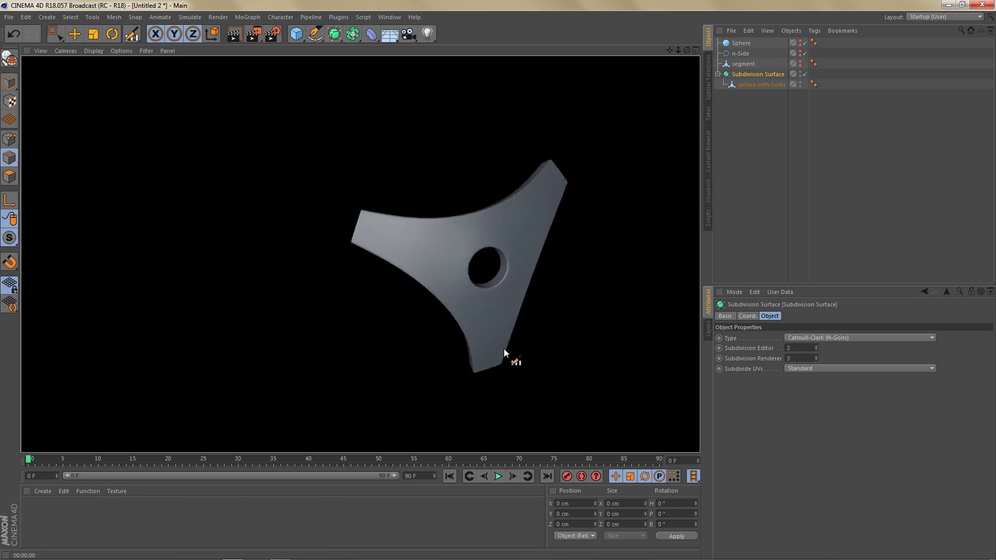
pyautogui.keyDown('alt'); pyautogui.moveTo(472, 288); pyautogui.dragTo(521, 312, button='right'); pyautogui.keyUp('alt')
pyautogui.keyDown('alt'); pyautogui.moveTo(512, 294); pyautogui.dragTo(440, 227); pyautogui.keyUp('alt')
pyautogui.scroll(5, 415, 207)
pyautogui.hotkey('ctrl', 'r')
pyautogui.keyDown('alt'); pyautogui.moveTo(537, 283); pyautogui.dragTo(555, 318); pyautogui.keyUp('alt')
# - Disable the Subdivision Surface and nest the sphere with holes piece under a Symmetry object mirroring across the ZY plane
pyautogui.click(745, 87)
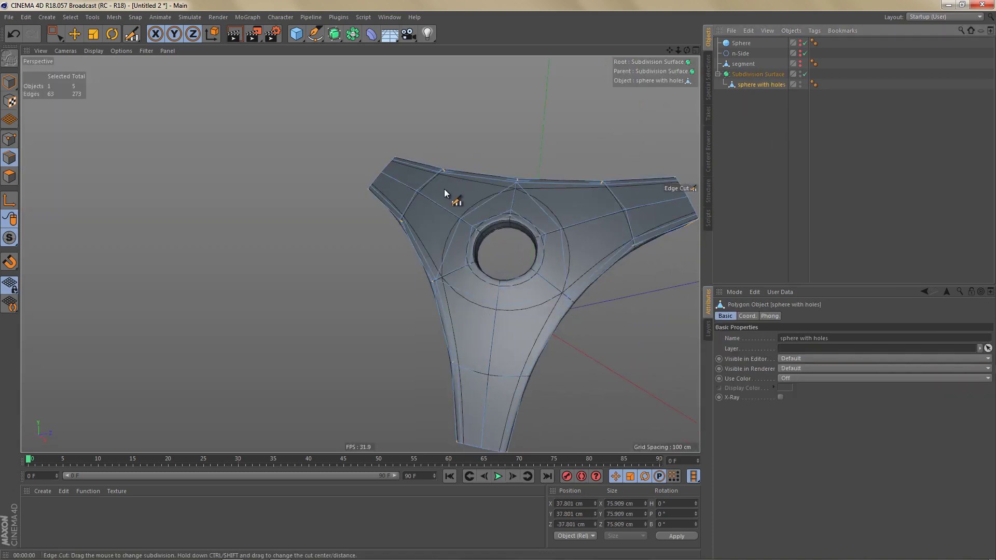
pyautogui.keyDown('alt'); pyautogui.moveTo(433, 199); pyautogui.dragTo(614, 208); pyautogui.keyUp('alt')
pyautogui.press('q')
pyautogui.keyDown('alt'); pyautogui.moveTo(395, 120); pyautogui.dragTo(471, 86); pyautogui.keyUp('alt')
pyautogui.keyDown('alt'); pyautogui.moveTo(498, 251); pyautogui.dragTo(505, 265, button='middle'); pyautogui.keyUp('alt')
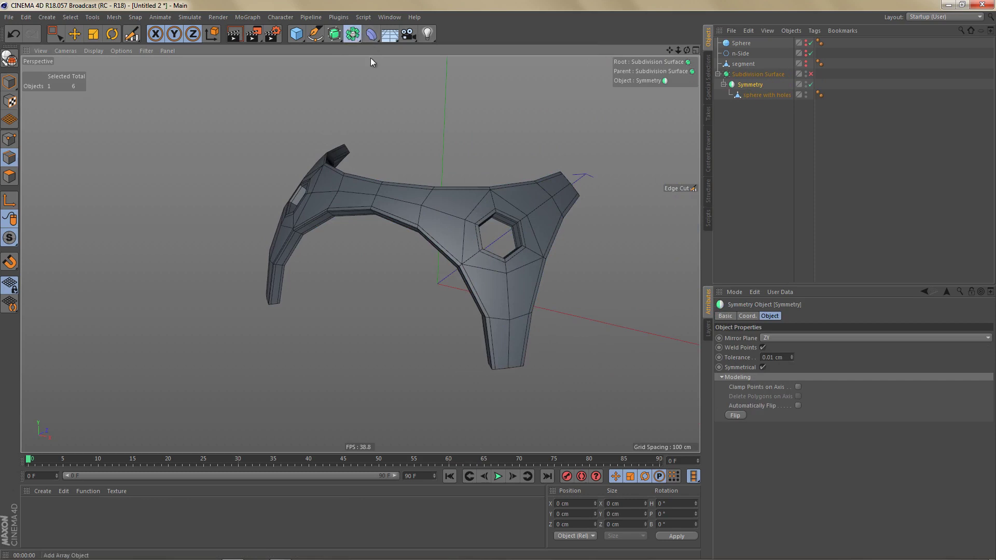
# - Wrap the mirrored piece in two further Symmetry objects, with mirror planes XY and XZ, to complete the shell
pyautogui.moveTo(353, 34); pyautogui.dragTo(472, 87)
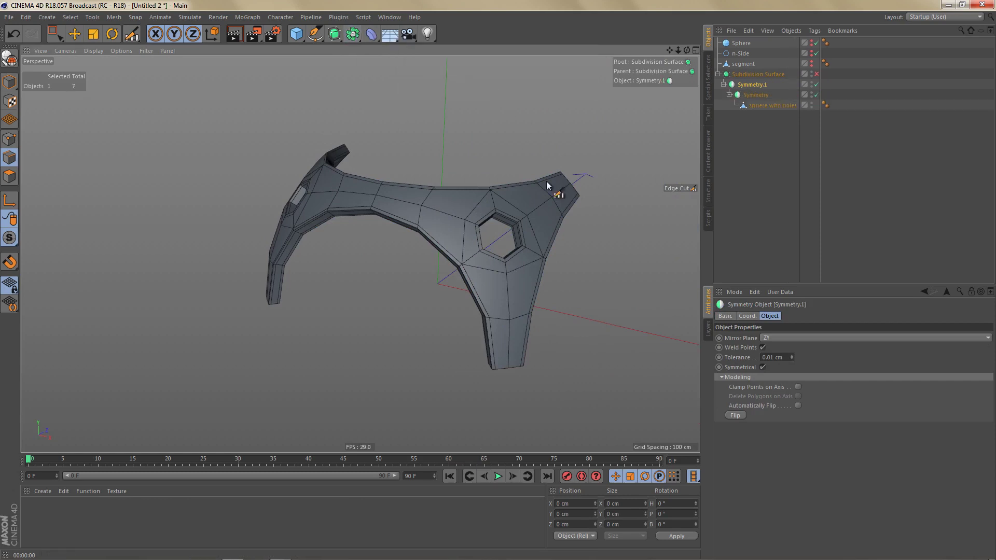
pyautogui.click(774, 338)
pyautogui.click(777, 349)
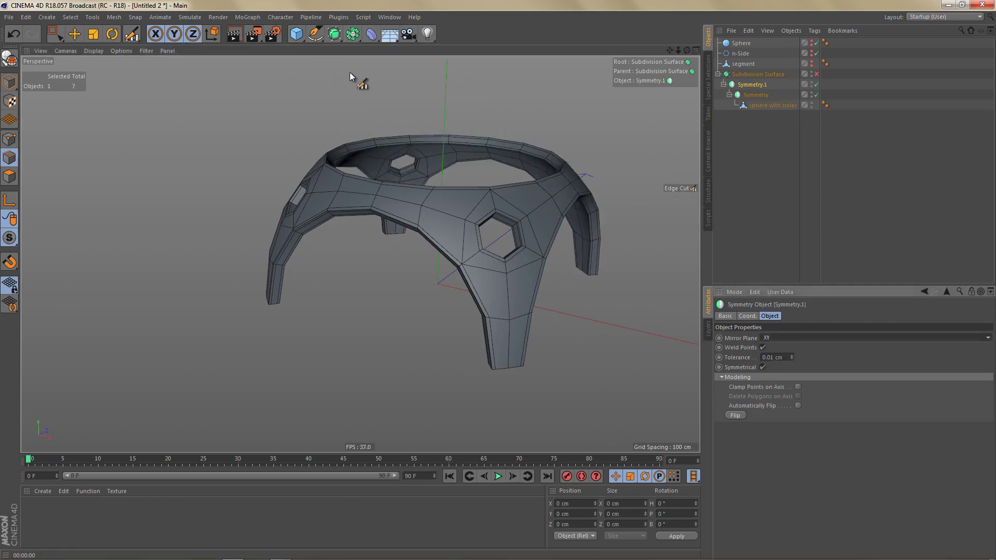
pyautogui.moveTo(352, 38); pyautogui.dragTo(463, 86)
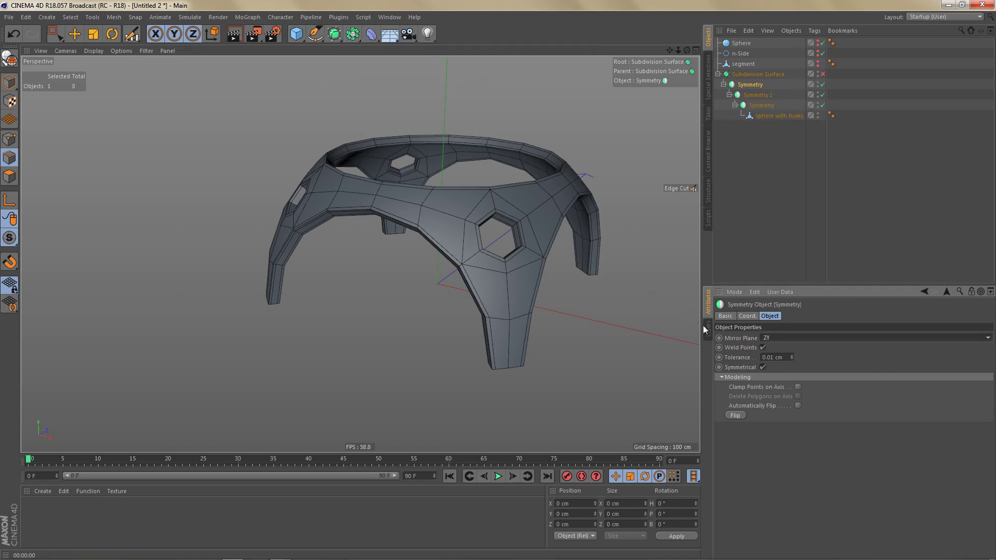
pyautogui.click(776, 338)
pyautogui.click(786, 372)
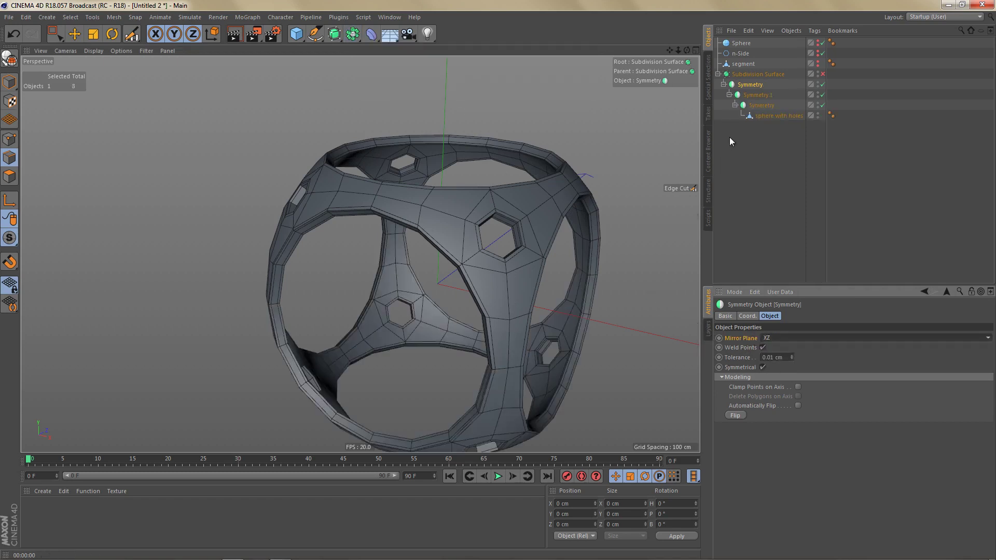
# - Make the Symmetry hierarchy editable, move sphere with holes directly under the Subdivision Surface and delete the leftover Symmetry nulls
pyautogui.press('c')
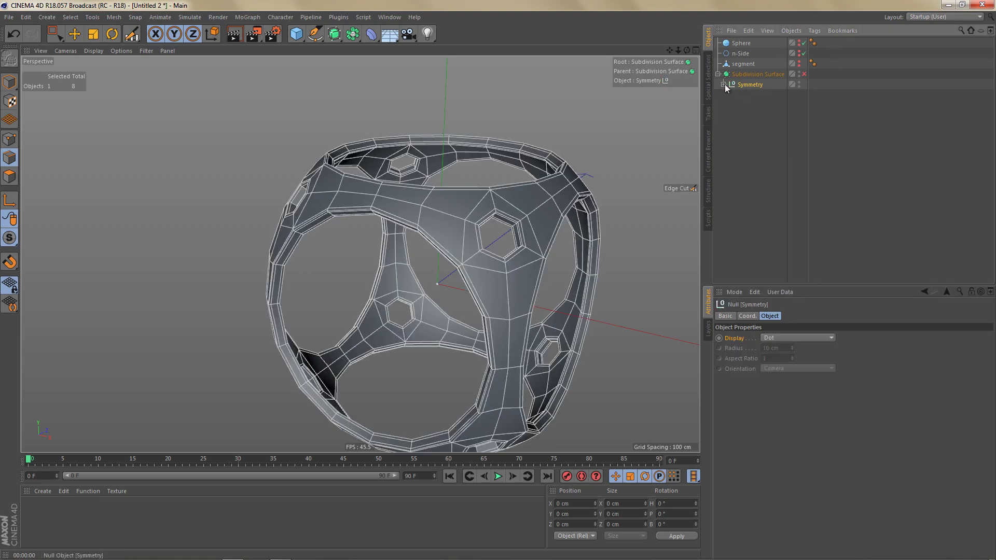
pyautogui.moveTo(757, 116); pyautogui.dragTo(753, 85)
pyautogui.click(751, 97)
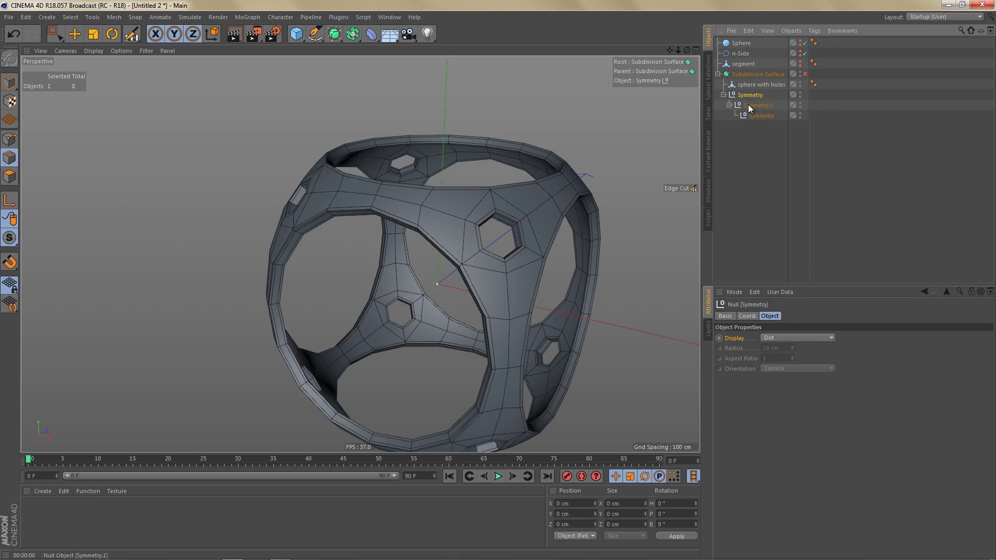
pyautogui.press('Delete')
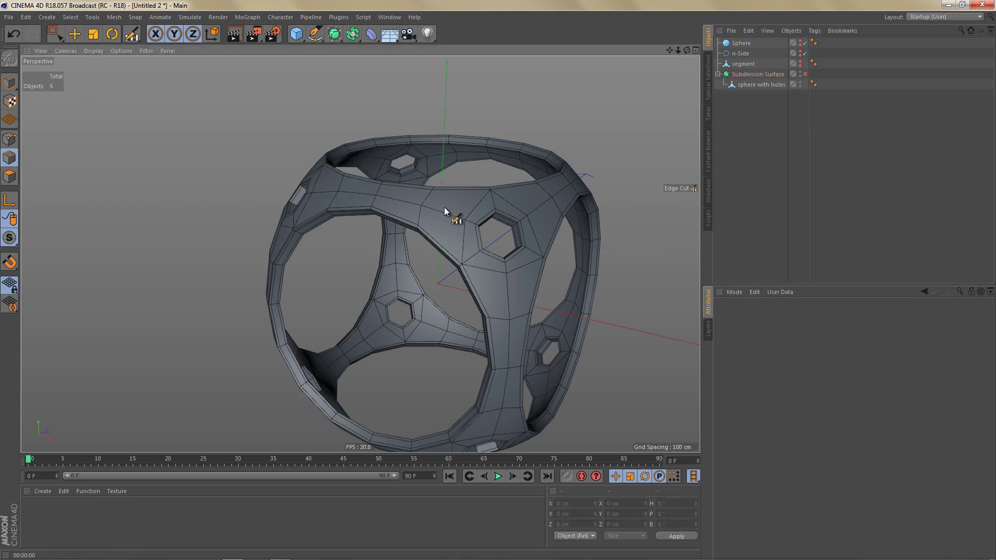
# - Enable the Subdivision Surface and render the complete sphere with holes in the viewport
pyautogui.keyDown('alt'); pyautogui.moveTo(441, 207); pyautogui.dragTo(426, 206, button='middle'); pyautogui.keyUp('alt')
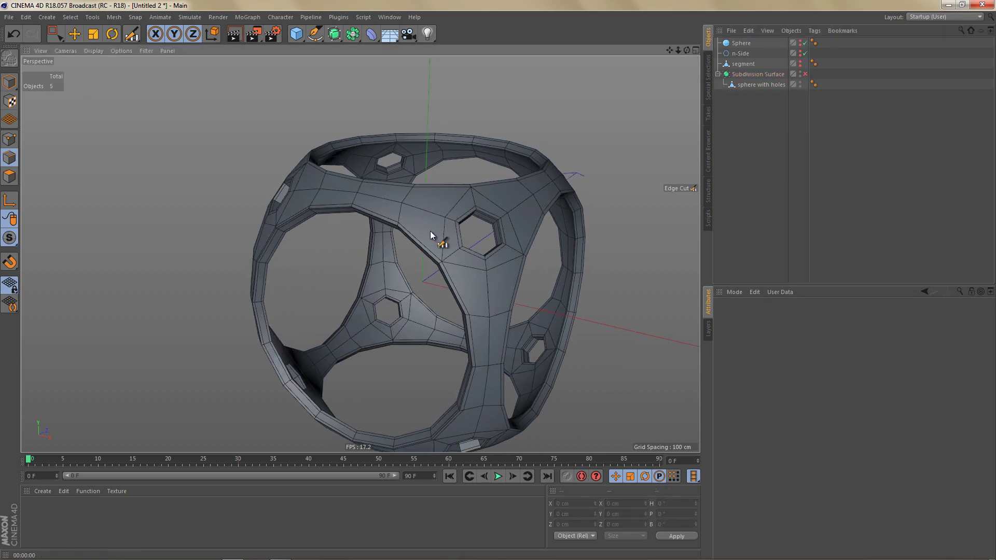
pyautogui.click(763, 83)
pyautogui.press('q')
pyautogui.keyDown('alt'); pyautogui.moveTo(424, 227); pyautogui.dragTo(449, 241); pyautogui.keyUp('alt')
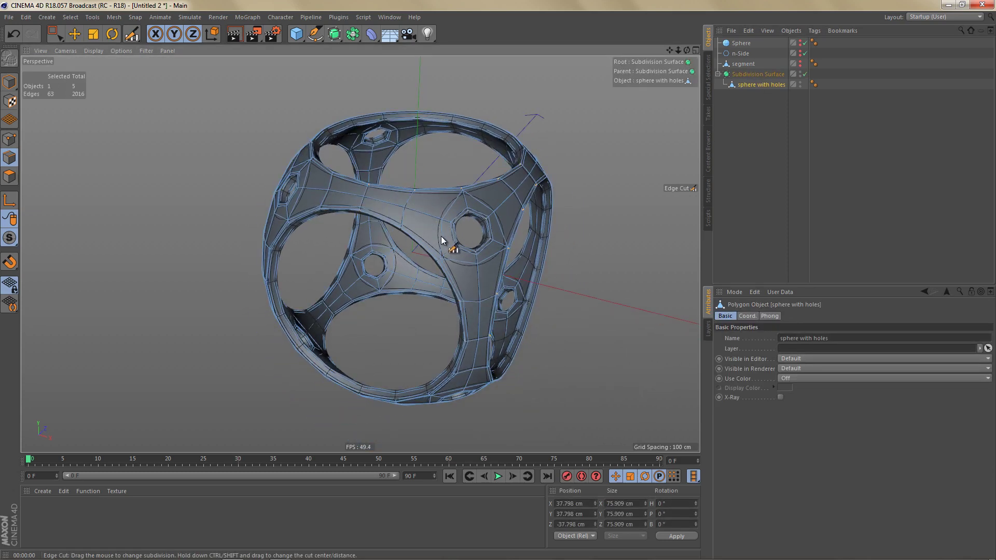
pyautogui.hotkey('ctrl', 'r')
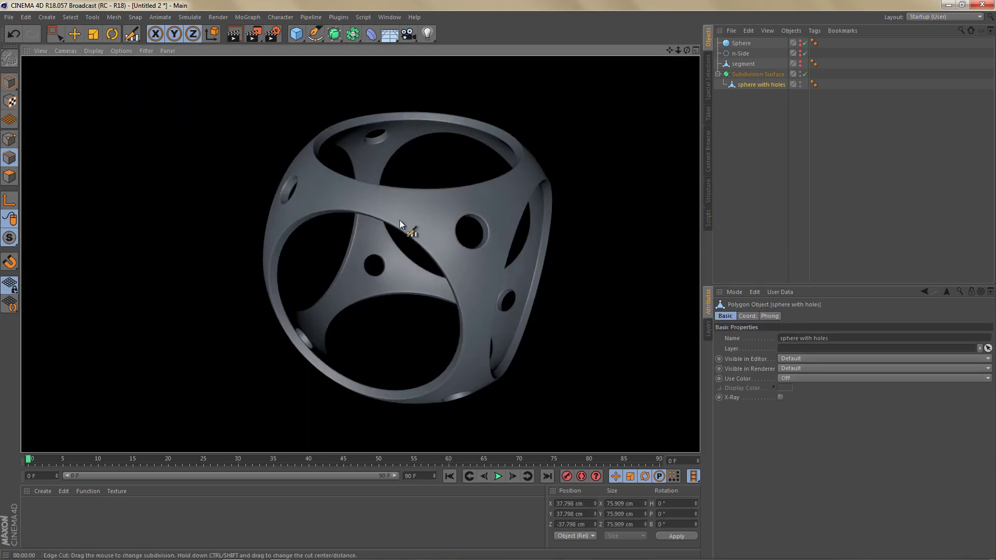
pyautogui.moveTo(471, 238)
pyautogui.keyDown('alt'); pyautogui.mouseDown()
pyautogui.moveTo(428, 164)
pyautogui.moveTo(452, 198)
pyautogui.moveTo(460, 231)
pyautogui.moveTo(441, 260)
pyautogui.moveTo(397, 244)
pyautogui.moveTo(485, 236)
pyautogui.mouseUp(); pyautogui.keyUp('alt')
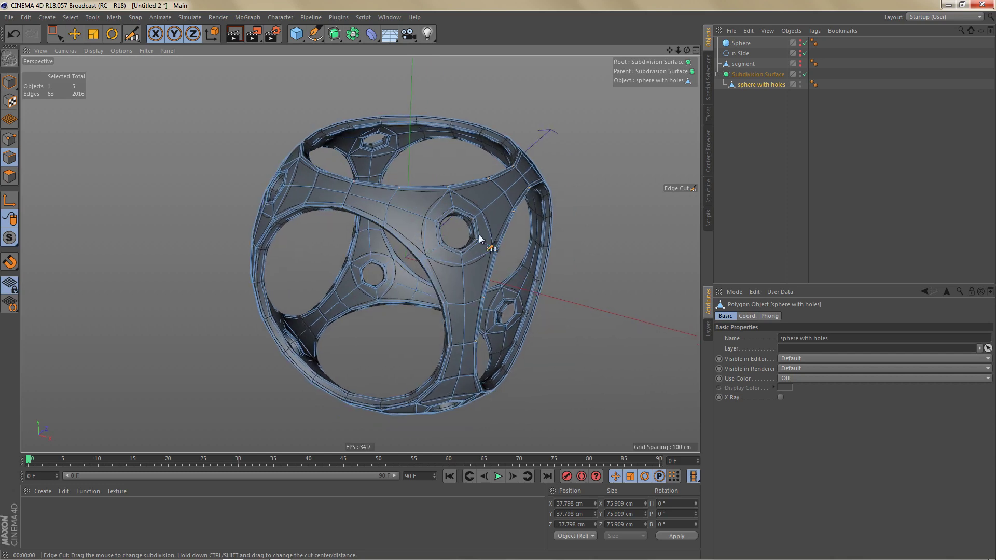
# - Hide the Subdivision Surface shell, move segment below it in the object hierarchy and make segment visible
pyautogui.click(800, 76)
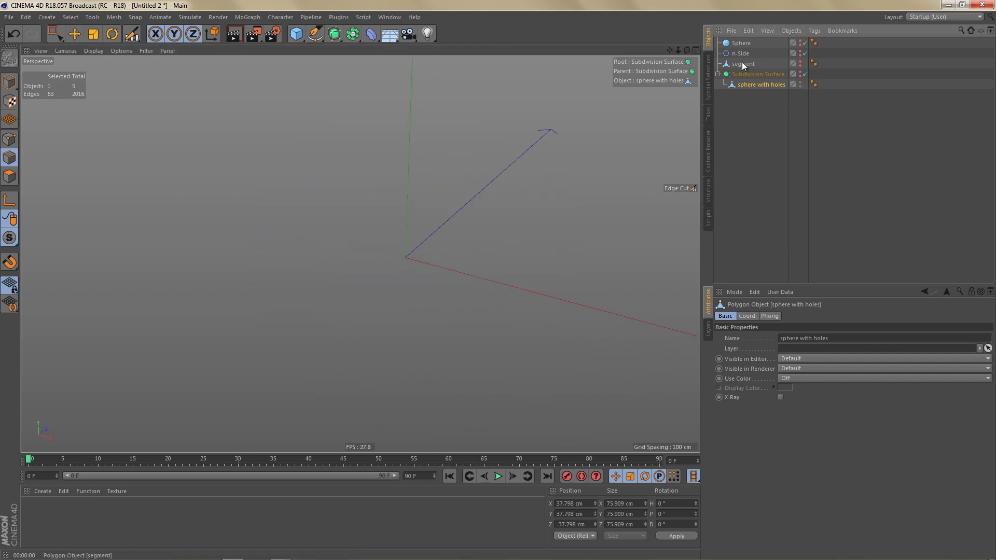
pyautogui.moveTo(743, 64); pyautogui.dragTo(748, 114)
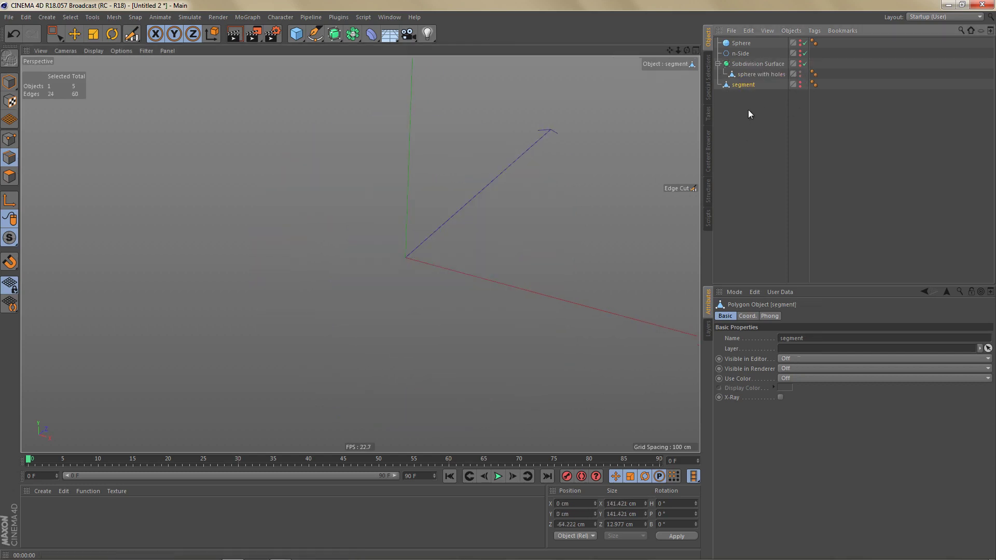
pyautogui.click(800, 86)
pyautogui.keyDown('alt'); pyautogui.moveTo(387, 239); pyautogui.dragTo(367, 220); pyautogui.keyUp('alt')
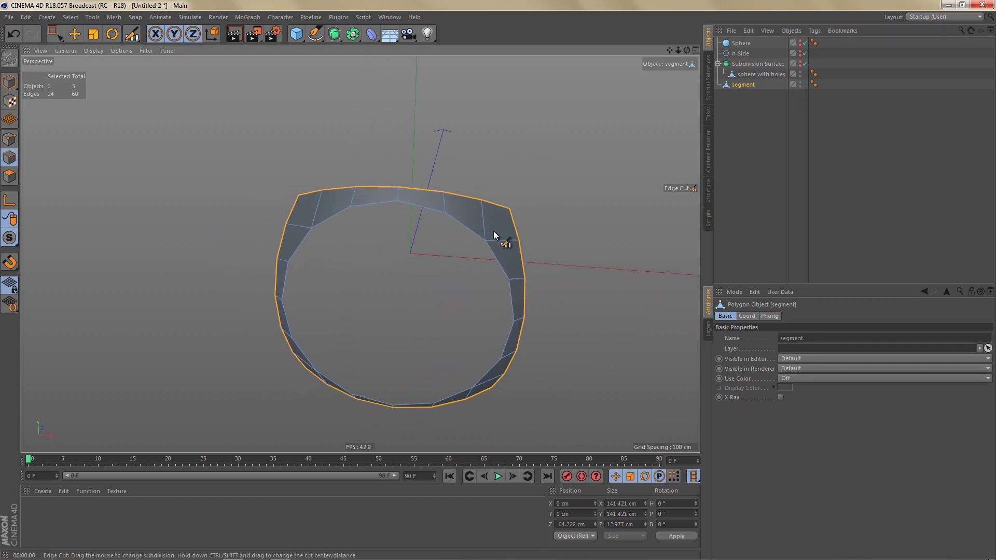
pyautogui.keyDown('alt'); pyautogui.moveTo(512, 238); pyautogui.dragTo(387, 266); pyautogui.keyUp('alt')
pyautogui.keyDown('alt'); pyautogui.moveTo(397, 227); pyautogui.dragTo(404, 258); pyautogui.keyUp('alt')
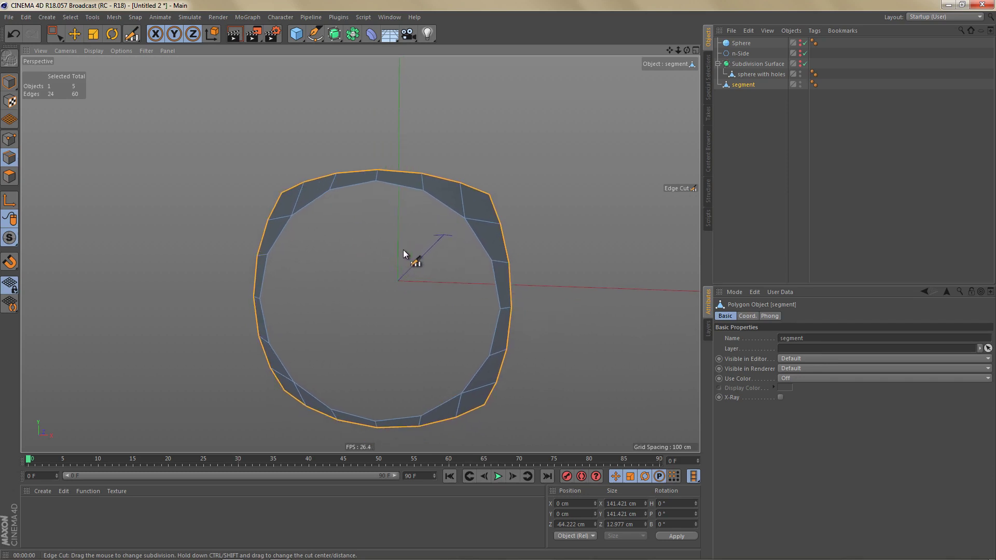
pyautogui.keyDown('alt'); pyautogui.moveTo(406, 255); pyautogui.dragTo(379, 251); pyautogui.keyUp('alt')
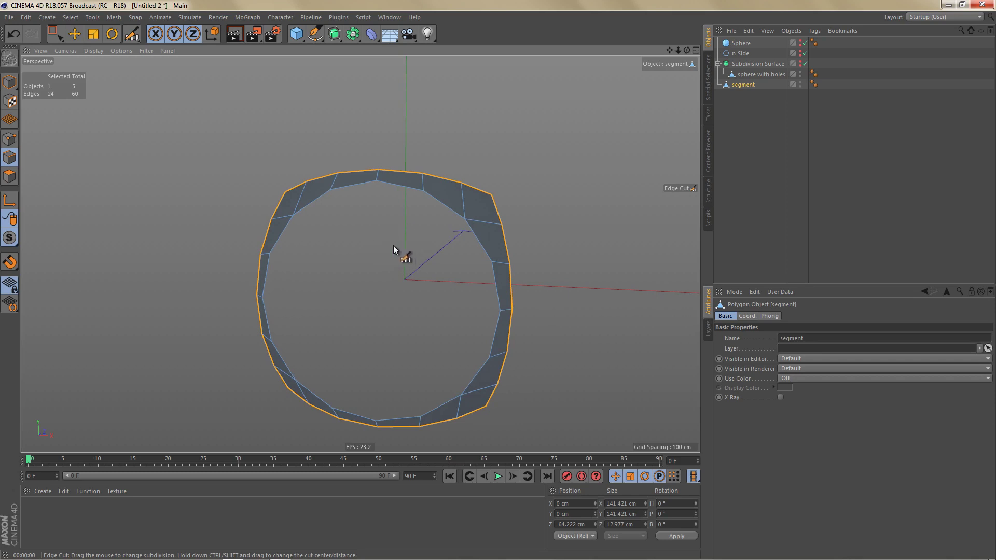
pyautogui.keyDown('alt'); pyautogui.moveTo(417, 241); pyautogui.dragTo(407, 249); pyautogui.keyUp('alt')
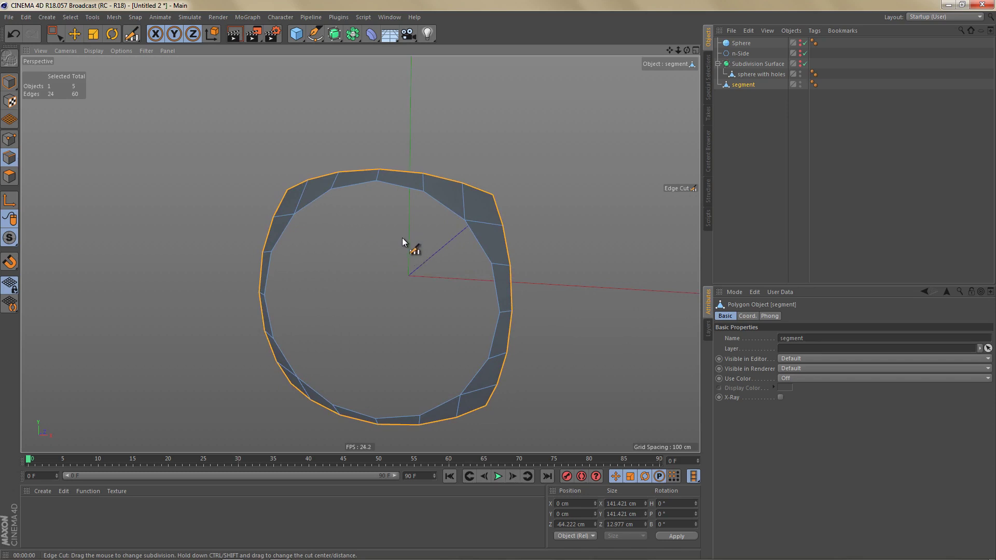
pyautogui.moveTo(402, 242)
pyautogui.keyDown('alt'); pyautogui.mouseDown()
pyautogui.moveTo(414, 250)
pyautogui.moveTo(401, 242)
pyautogui.mouseUp(); pyautogui.keyUp('alt')
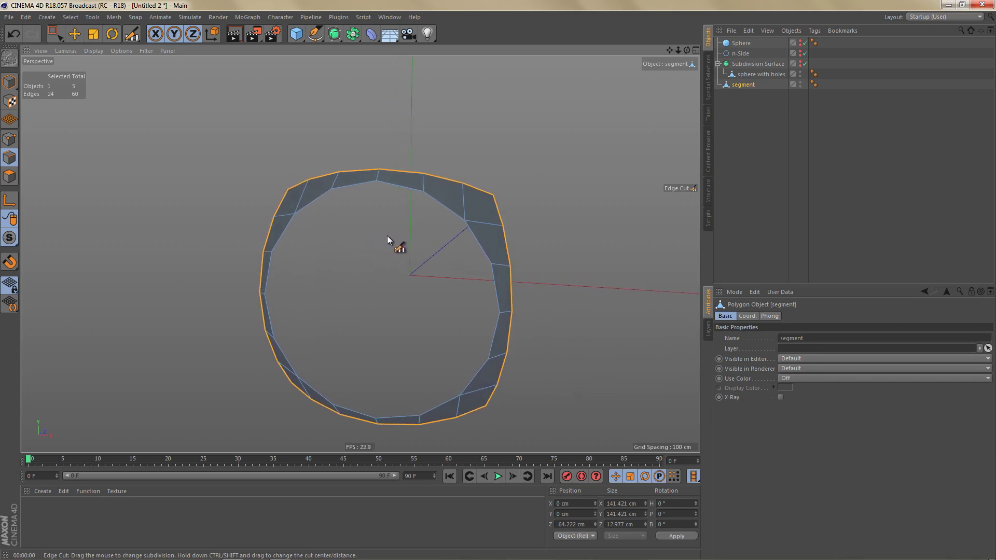
pyautogui.keyDown('alt'); pyautogui.moveTo(394, 232); pyautogui.dragTo(391, 238); pyautogui.keyUp('alt')
# - Select the complete inner edge loop around the segment's circular opening
pyautogui.press('Tab')
pyautogui.press('p')
pyautogui.press('9')
pyautogui.click(377, 182)
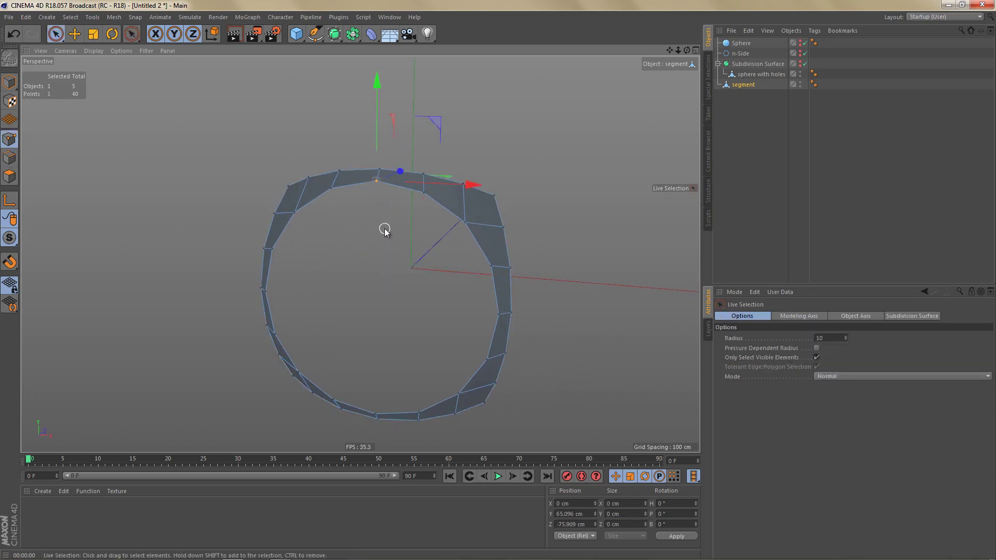
pyautogui.press('Return')
pyautogui.press('e')
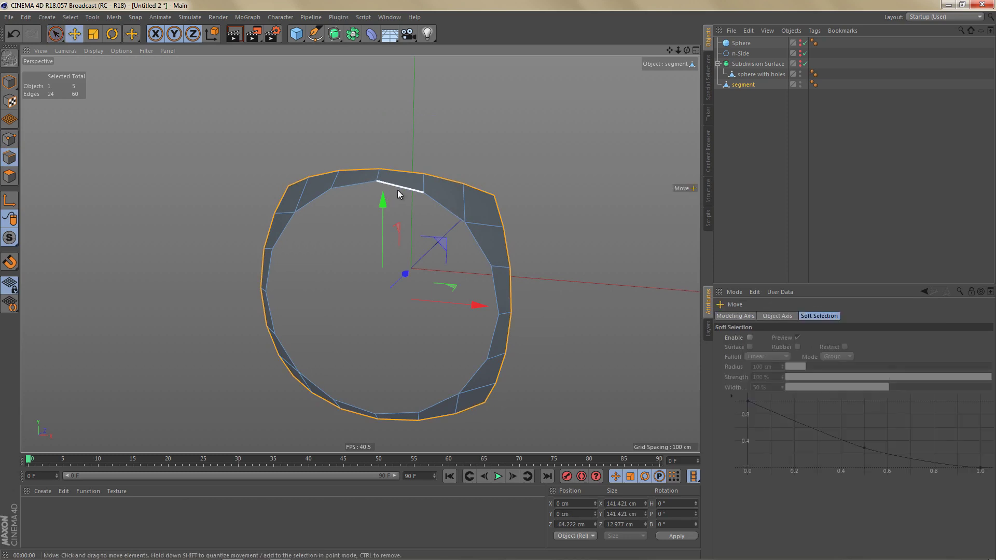
pyautogui.click(398, 190)
pyautogui.keyDown('shift'); pyautogui.doubleClick(281, 233); pyautogui.keyUp('shift')
pyautogui.keyDown('shift'); pyautogui.doubleClick(316, 389); pyautogui.keyUp('shift')
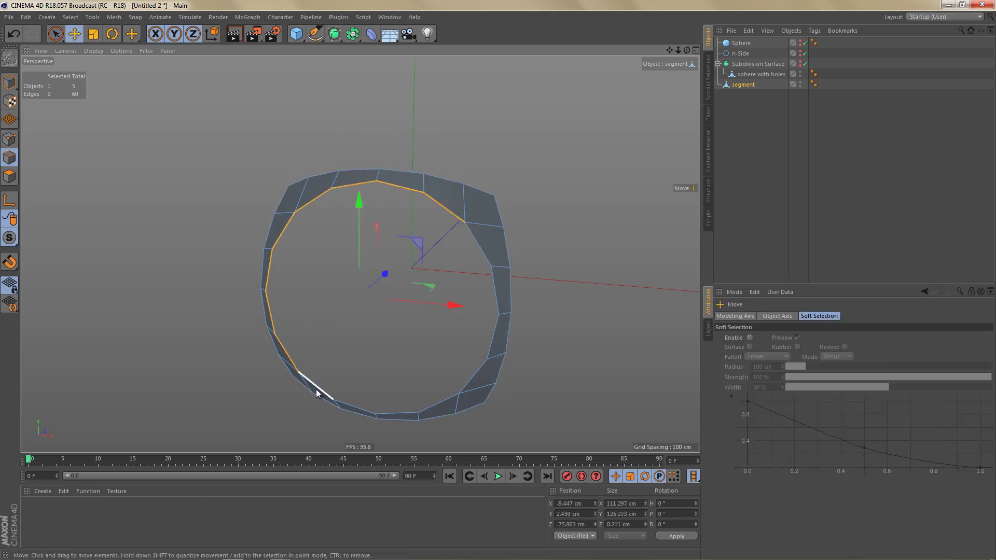
pyautogui.keyDown('shift'); pyautogui.click(478, 373); pyautogui.keyUp('shift')
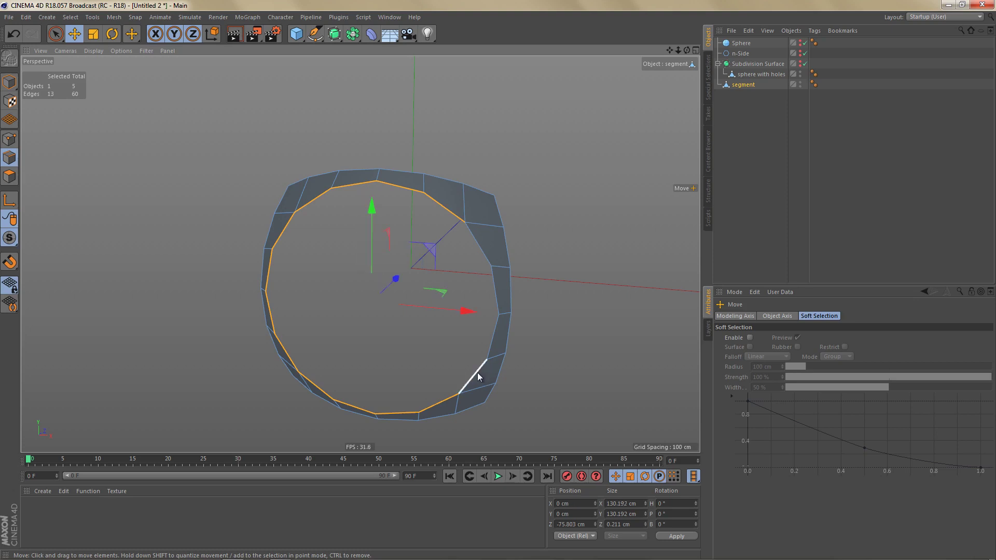
# - Fill the segment's circular opening with a quad grid using the grid-fill script, keeping the rim edge loop selected
pyautogui.click(708, 220)
pyautogui.click(726, 98)
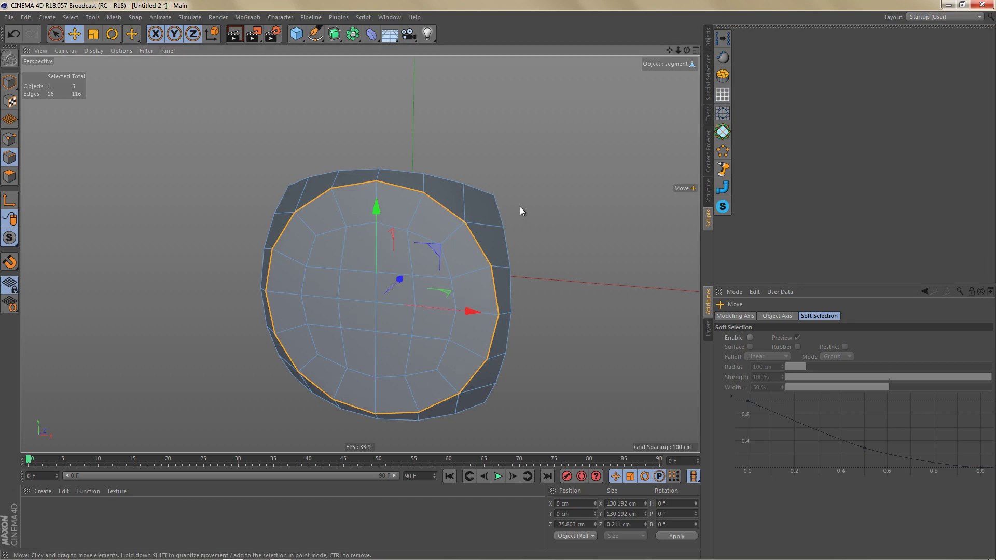
pyautogui.keyDown('alt'); pyautogui.moveTo(520, 210); pyautogui.dragTo(369, 246); pyautogui.keyUp('alt')
pyautogui.click(708, 41)
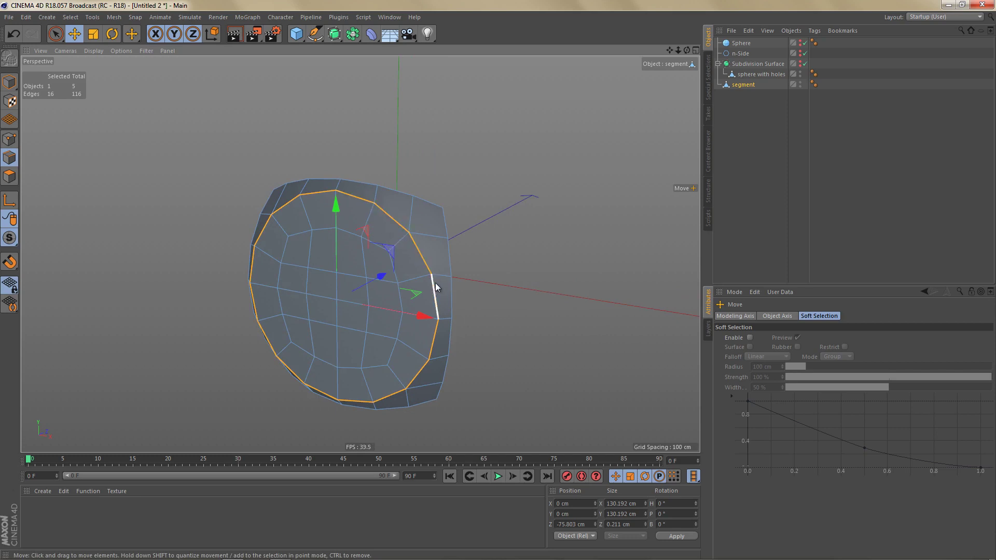
pyautogui.click(527, 231)
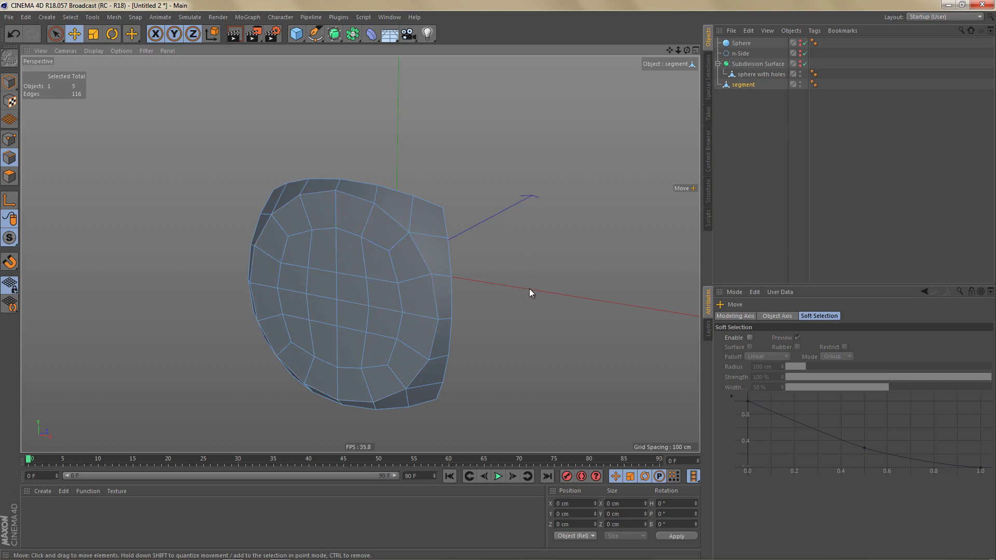
pyautogui.hotkey('ctrl', 'z')
# - Bevel the selected rim edge loop in Solid mode with an offset of 3 cm
pyautogui.rightClick(511, 249)
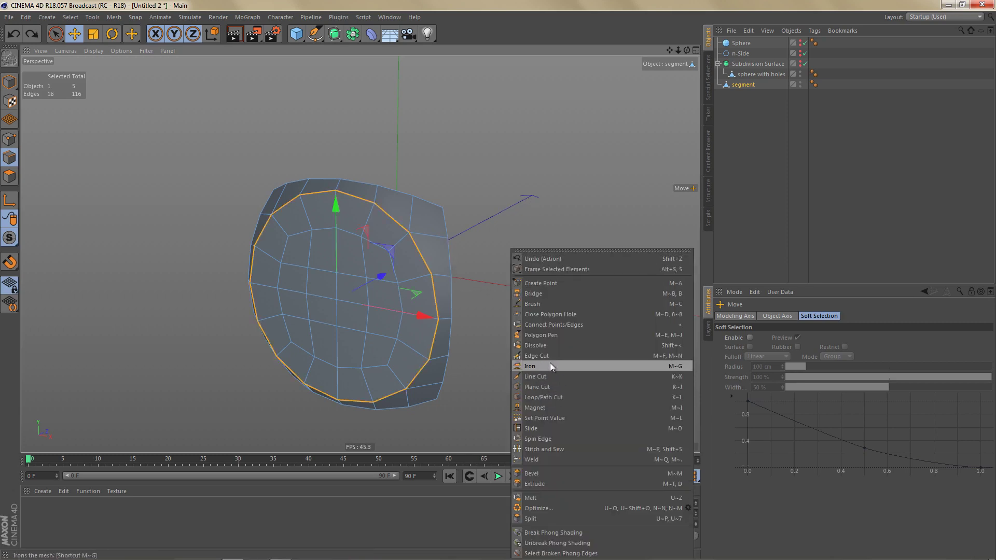
pyautogui.click(549, 472)
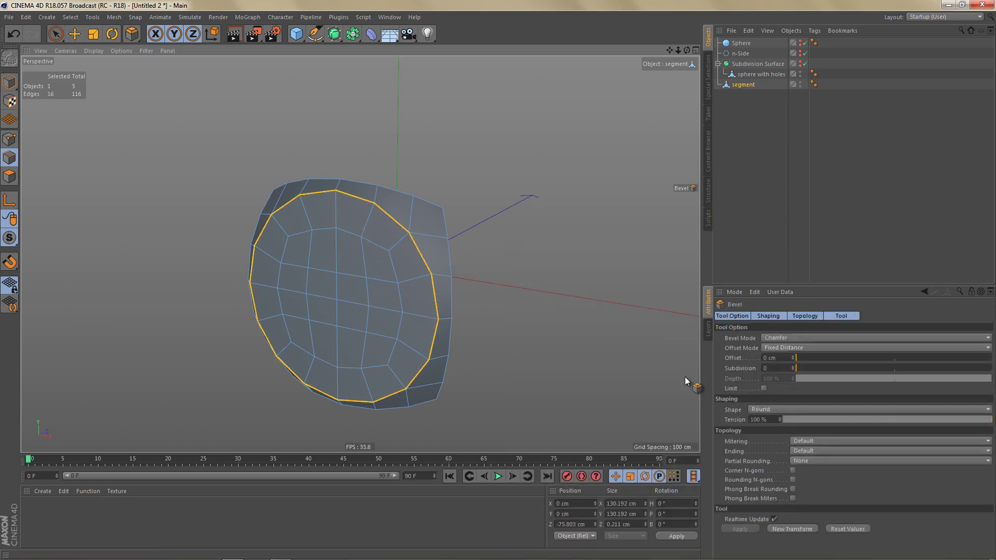
pyautogui.click(773, 340)
pyautogui.click(776, 357)
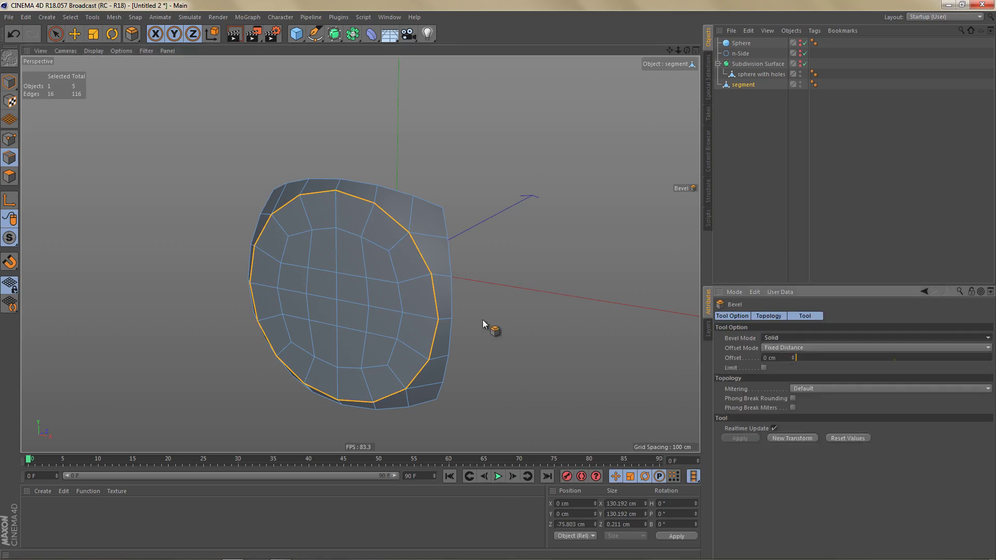
pyautogui.scroll(1, 410, 221)
pyautogui.scroll(1, 409, 221)
pyautogui.click(792, 355)
pyautogui.click(792, 356)
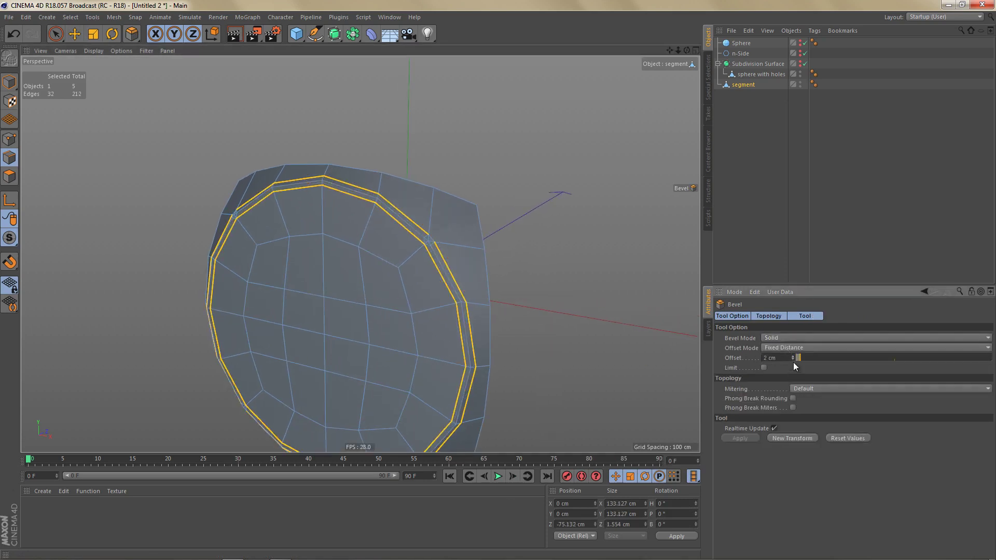
pyautogui.click(792, 356)
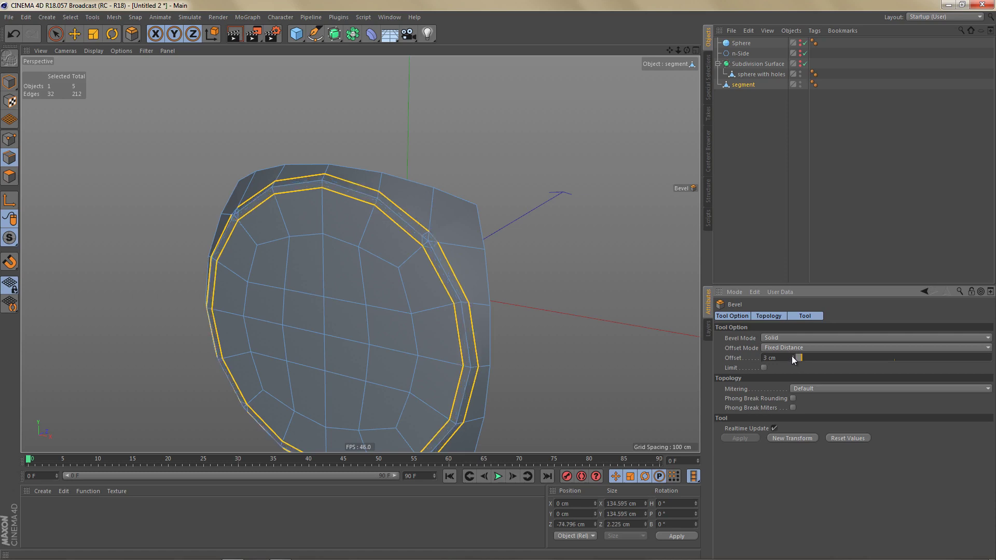
# - Set the bevel's mitering to Uniform
pyautogui.click(811, 389)
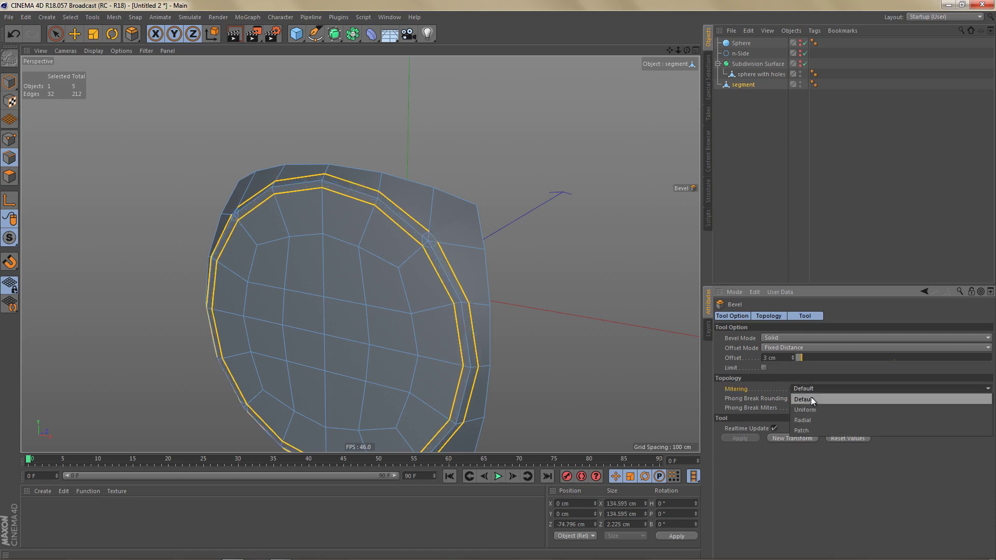
pyautogui.click(812, 408)
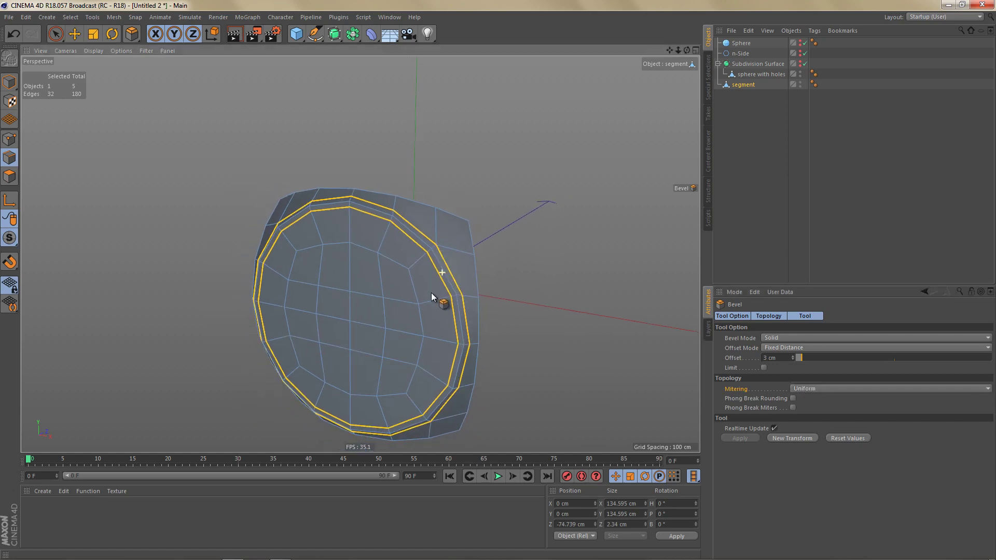
pyautogui.keyDown('alt'); pyautogui.moveTo(430, 292); pyautogui.dragTo(425, 259, button='middle'); pyautogui.keyUp('alt')
pyautogui.keyDown('alt'); pyautogui.moveTo(426, 259); pyautogui.dragTo(419, 264); pyautogui.keyUp('alt')
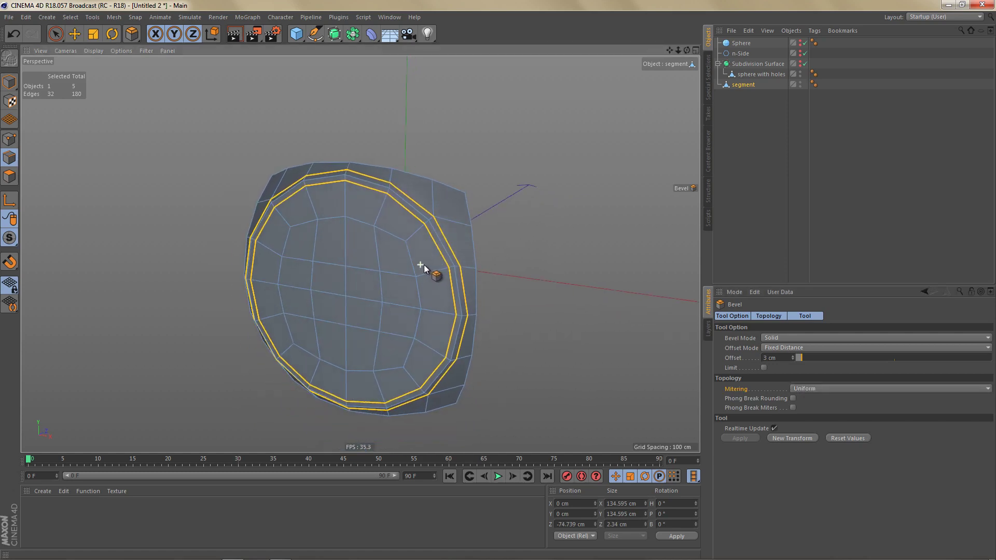
# - Put segment into a new Cloner in Radial mode with count 4, radius 0 cm and plane XZ
pyautogui.click(247, 17)
pyautogui.keyDown('alt'); pyautogui.click(266, 132); pyautogui.keyUp('alt')
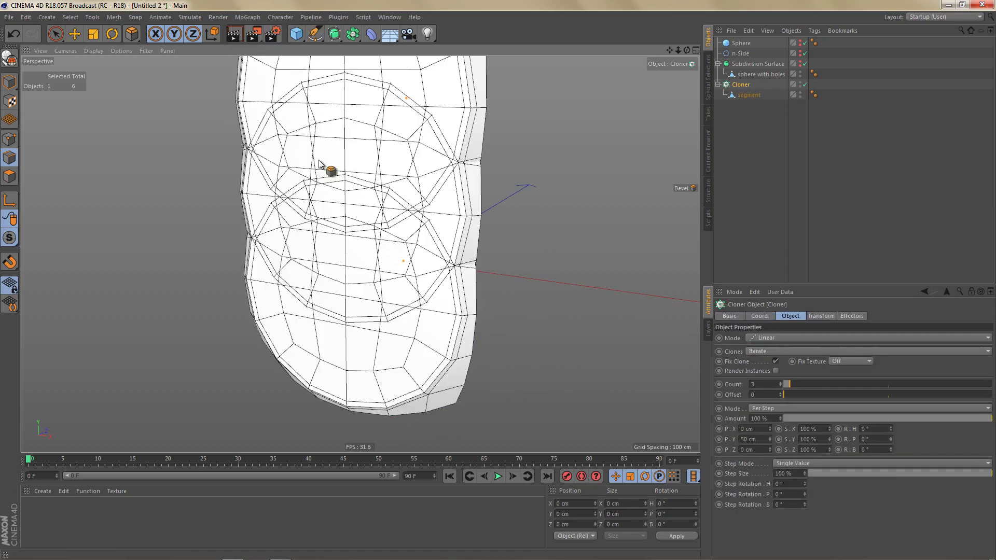
pyautogui.keyDown('alt'); pyautogui.moveTo(377, 208); pyautogui.dragTo(377, 218); pyautogui.keyUp('alt')
pyautogui.click(770, 338)
pyautogui.click(772, 371)
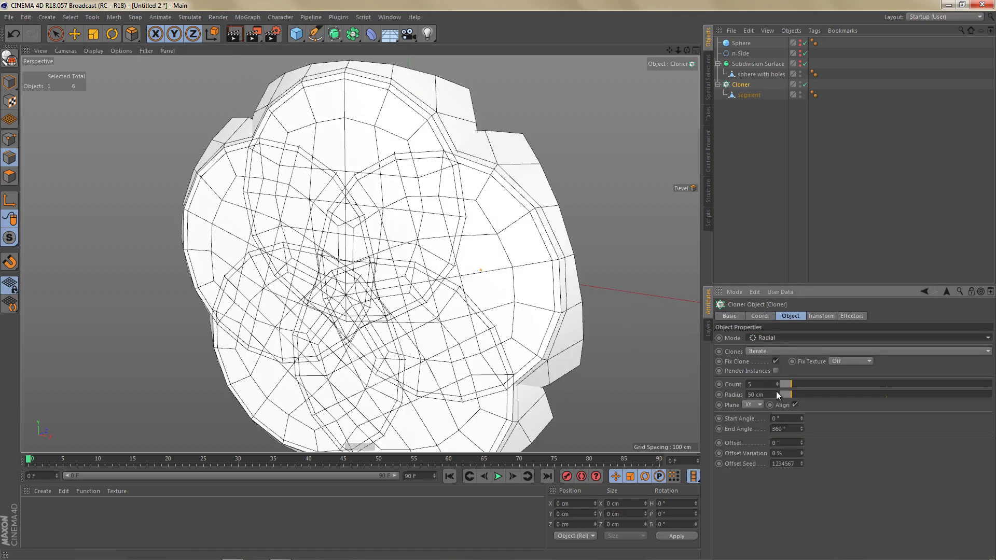
pyautogui.click(777, 387)
pyautogui.click(767, 395)
pyautogui.write('0')
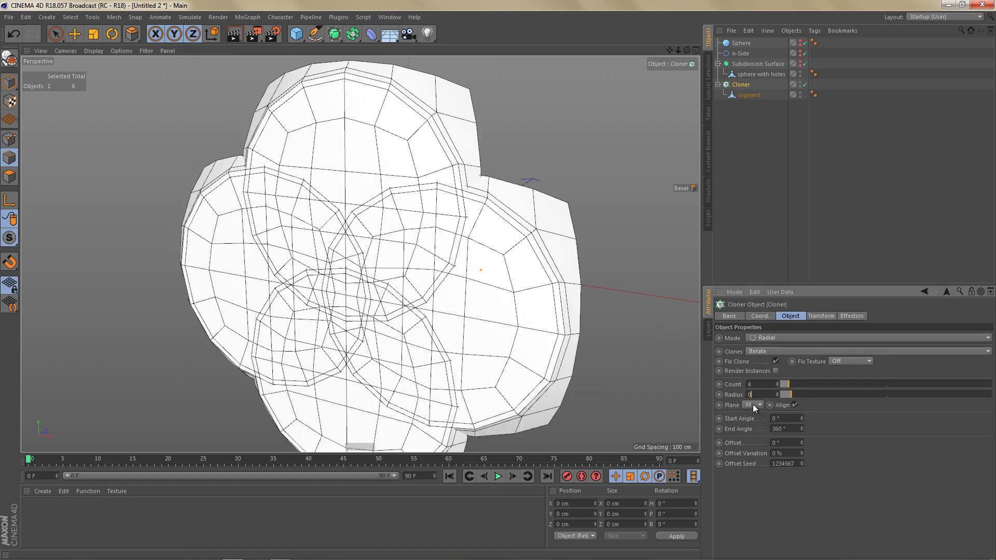
pyautogui.click(752, 404)
pyautogui.click(750, 436)
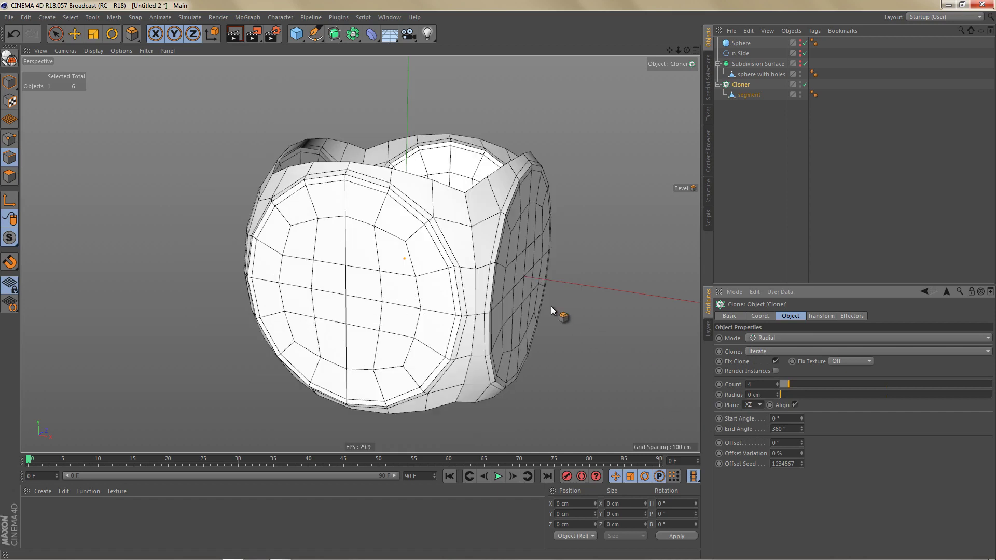
# - Duplicate the Cloner and set the copy's plane to ZY
pyautogui.keyDown('ctrl'); pyautogui.moveTo(729, 84); pyautogui.dragTo(752, 118); pyautogui.keyUp('ctrl')
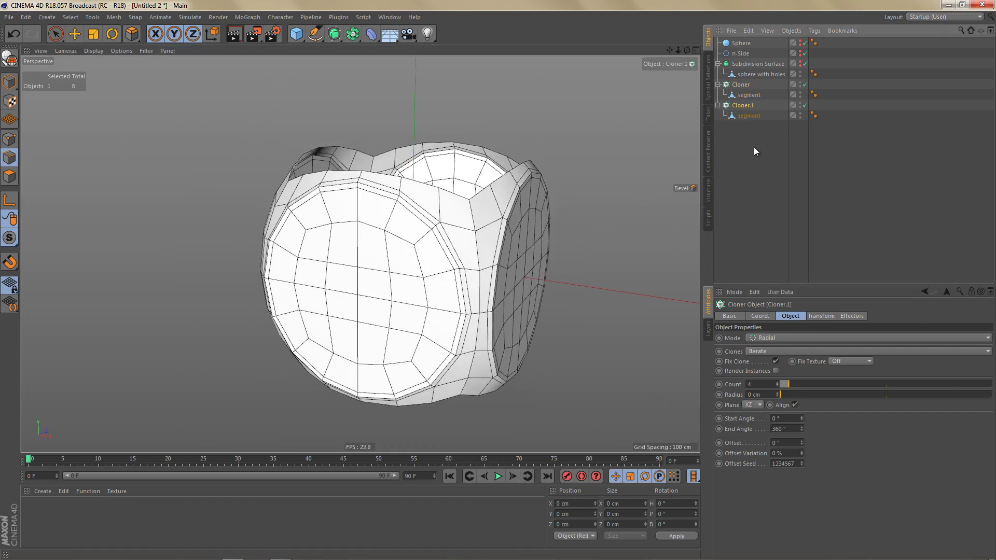
pyautogui.click(752, 405)
pyautogui.click(752, 425)
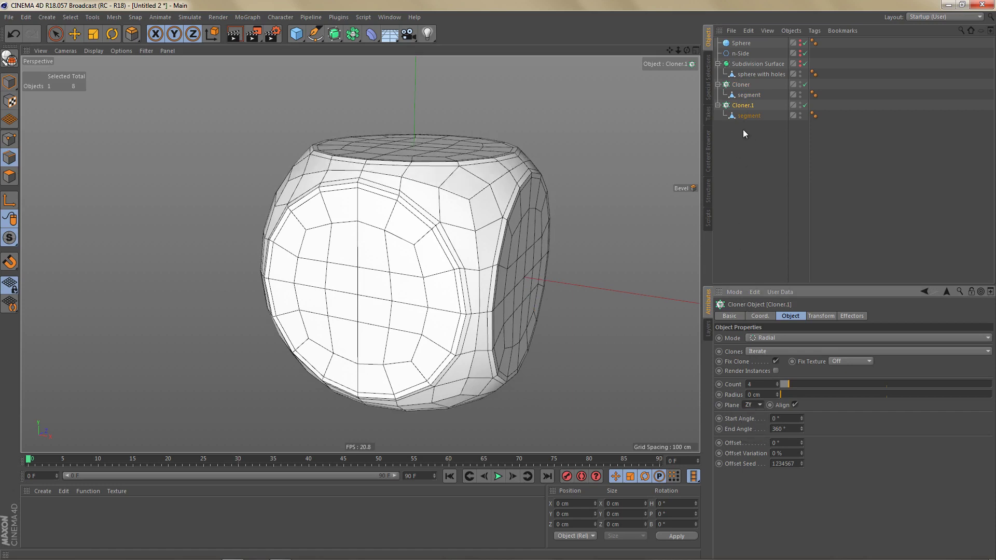
# - Make the duplicated Cloner editable and delete the first and third segments inside it
pyautogui.click(737, 107)
pyautogui.press('c')
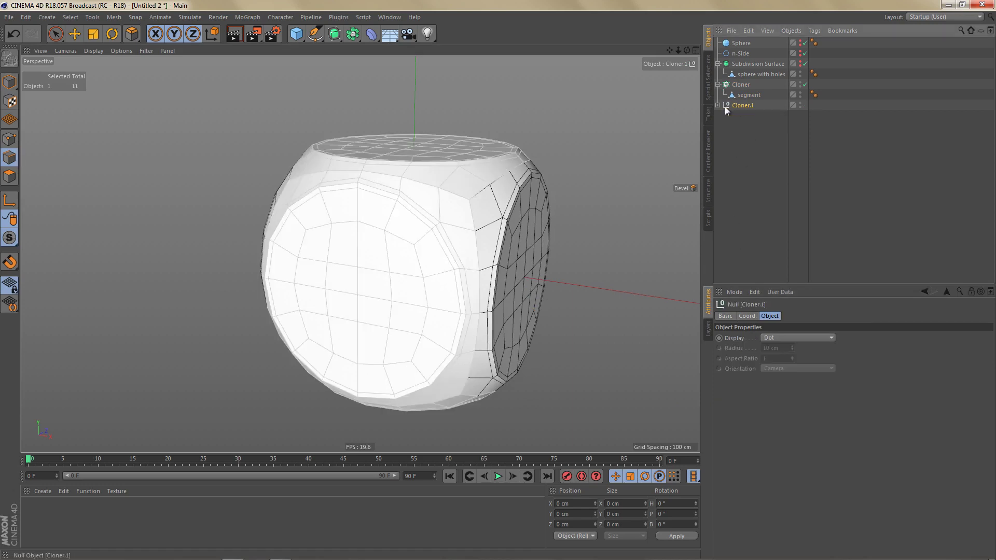
pyautogui.click(718, 106)
pyautogui.click(752, 116)
pyautogui.keyDown('ctrl'); pyautogui.click(756, 137); pyautogui.keyUp('ctrl')
pyautogui.press('Delete')
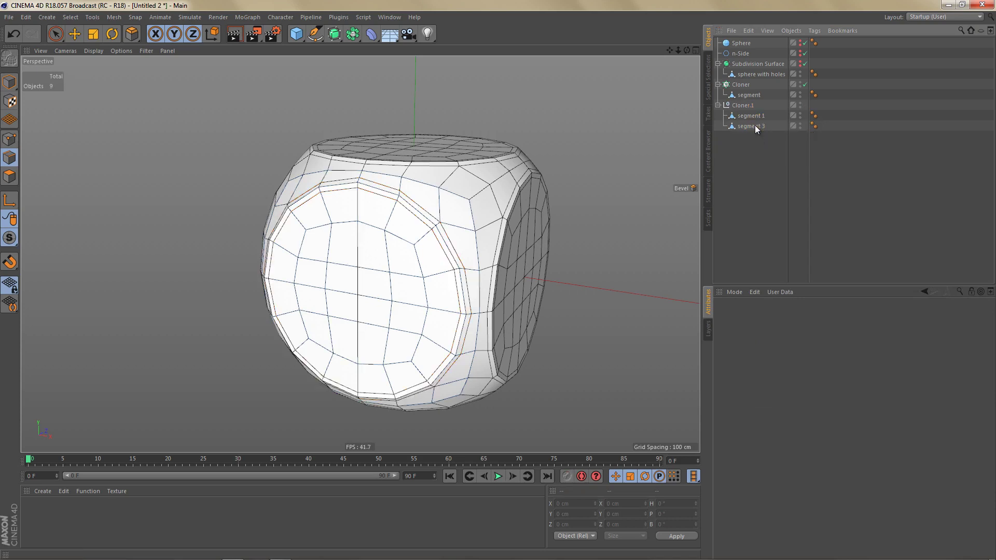
# - Merge the remaining Cloner and the Cloner.1 group into one polygon object with Connect Objects + Delete
pyautogui.click(741, 88)
pyautogui.keyDown('shift'); pyautogui.click(746, 106); pyautogui.keyUp('shift')
pyautogui.rightClick(746, 105)
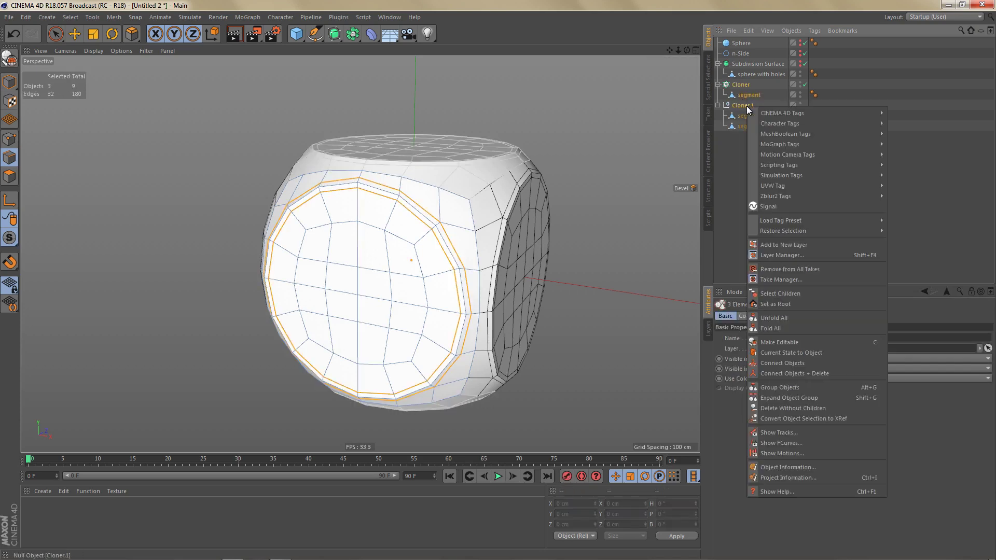
pyautogui.click(821, 373)
pyautogui.keyDown('alt'); pyautogui.moveTo(524, 210); pyautogui.dragTo(507, 232); pyautogui.keyUp('alt')
pyautogui.keyDown('alt'); pyautogui.moveTo(503, 223); pyautogui.dragTo(499, 244, button='middle'); pyautogui.keyUp('alt')
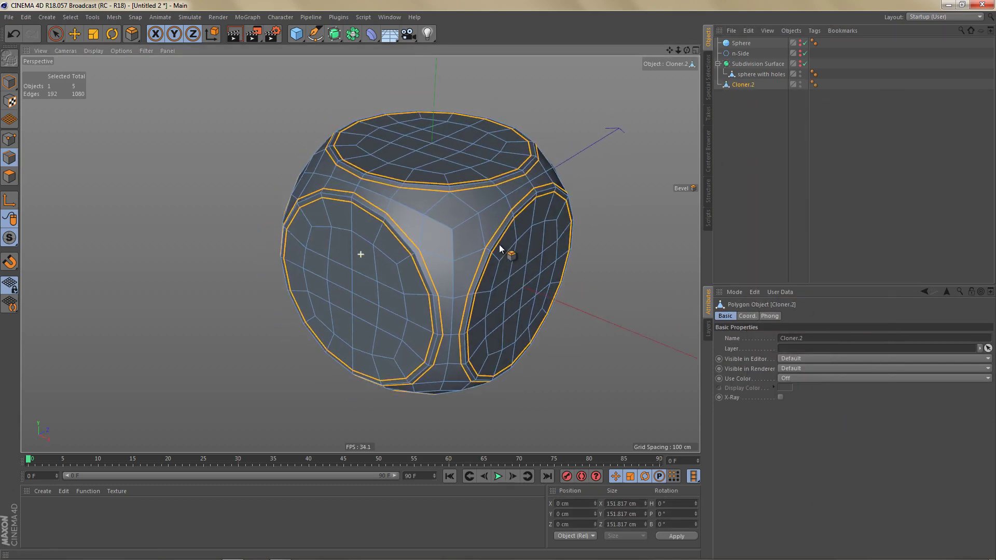
# - Clear the edge selection and optimize the merged mesh to weld its duplicate points
pyautogui.hotkey('ctrl', 'shift', 'a')
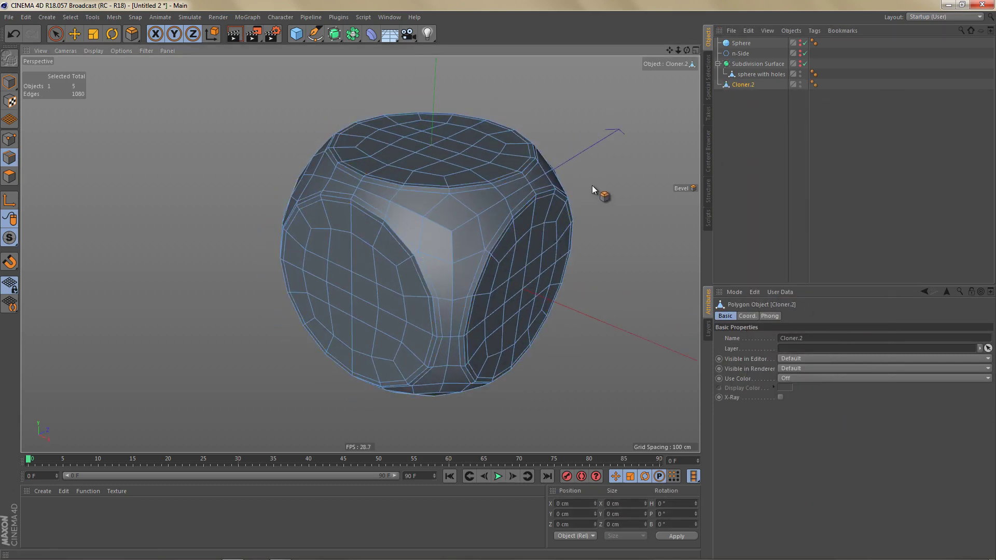
pyautogui.press('u')
pyautogui.press('o')
pyautogui.keyDown('alt'); pyautogui.moveTo(481, 239); pyautogui.dragTo(497, 241); pyautogui.keyUp('alt')
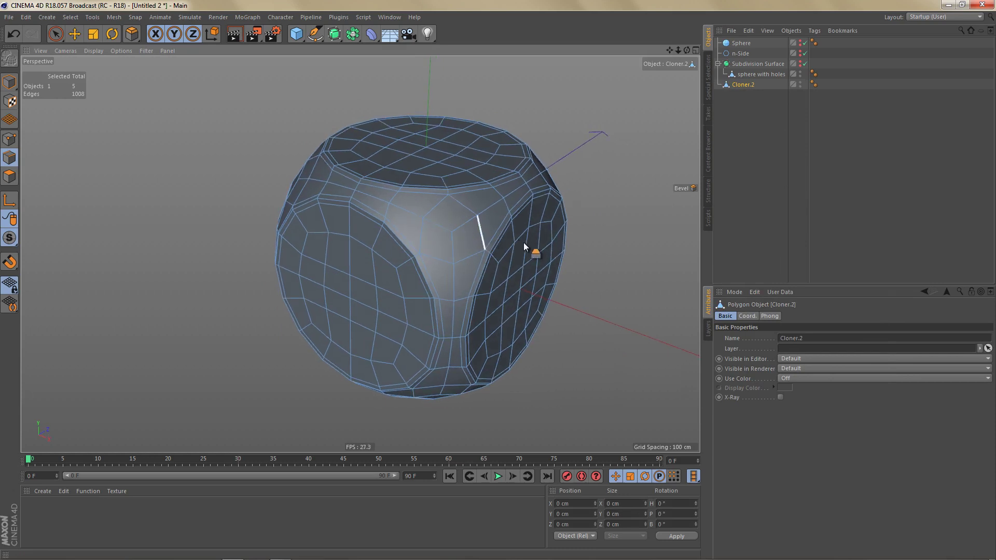
# - Place the merged mesh under a new Subdivision Surface and render it in the viewport
pyautogui.keyDown('alt'); pyautogui.click(335, 34); pyautogui.keyUp('alt')
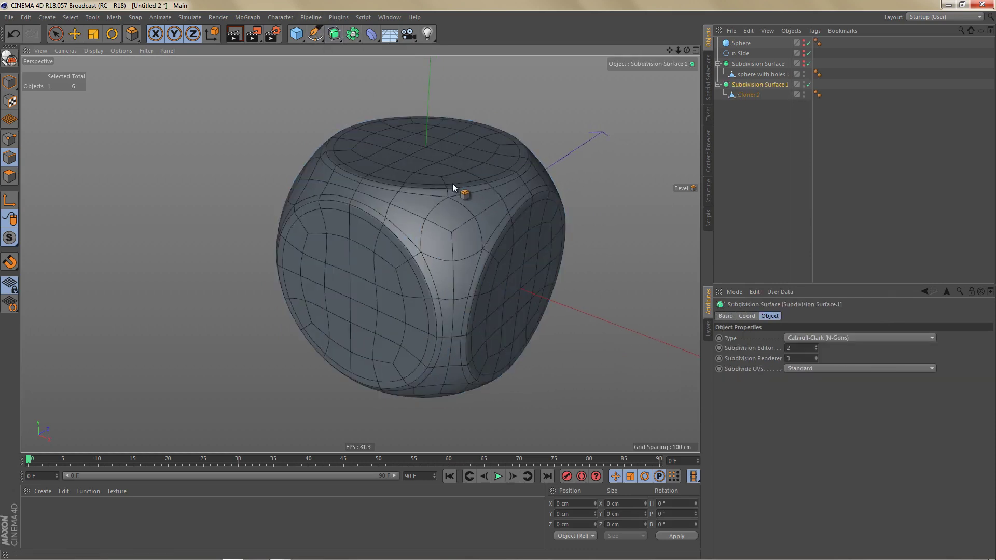
pyautogui.hotkey('ctrl', 'r')
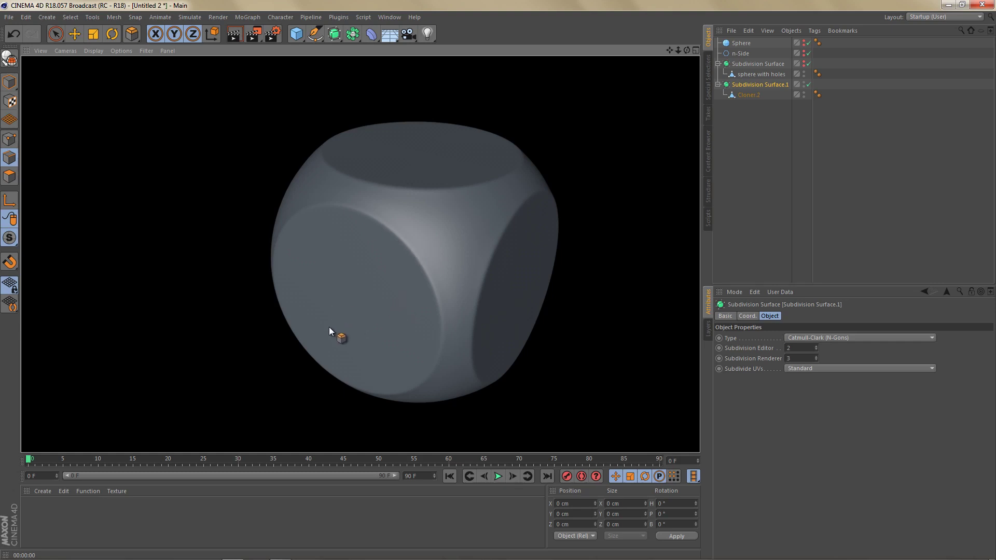
# - Hide Subdivision Surface.1, make the first Subdivision Surface with the holed shell visible and render it in the viewport
pyautogui.keyDown('alt'); pyautogui.doubleClick(804, 85); pyautogui.keyUp('alt')
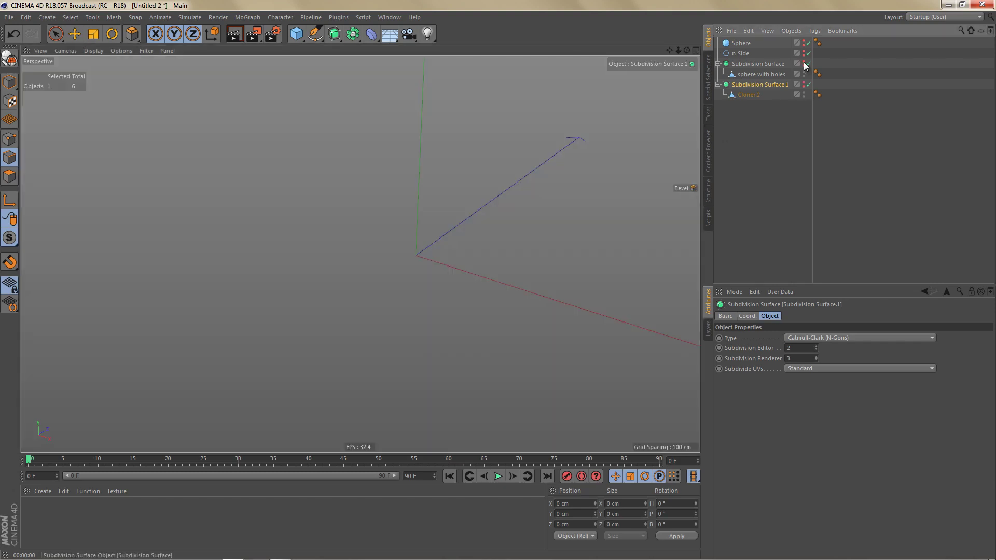
pyautogui.keyDown('alt'); pyautogui.doubleClick(805, 64); pyautogui.keyUp('alt')
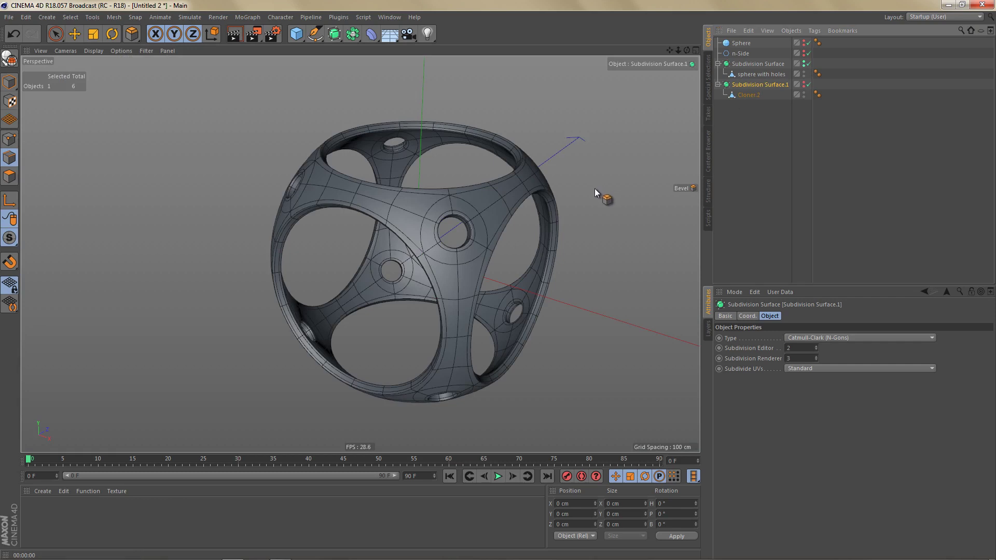
pyautogui.hotkey('ctrl', 'r')
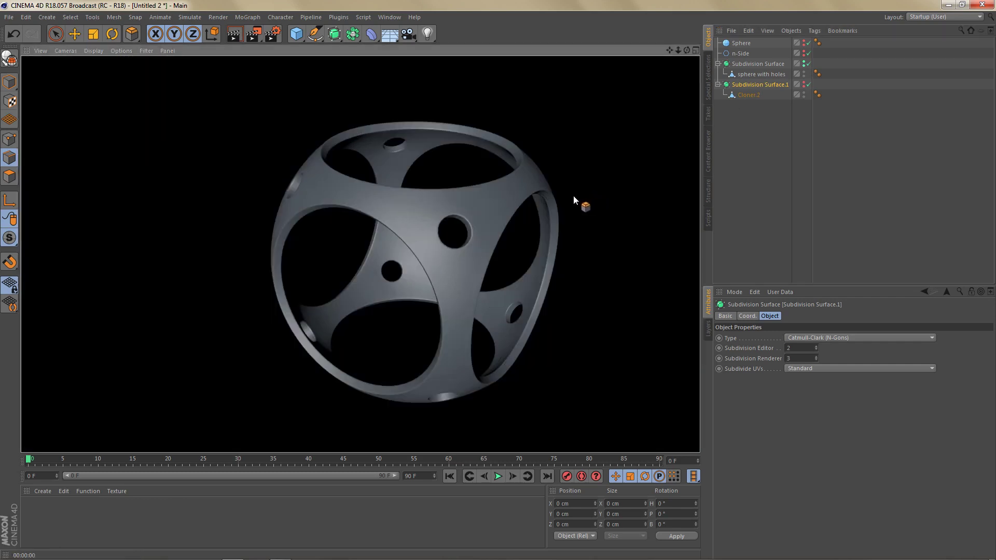